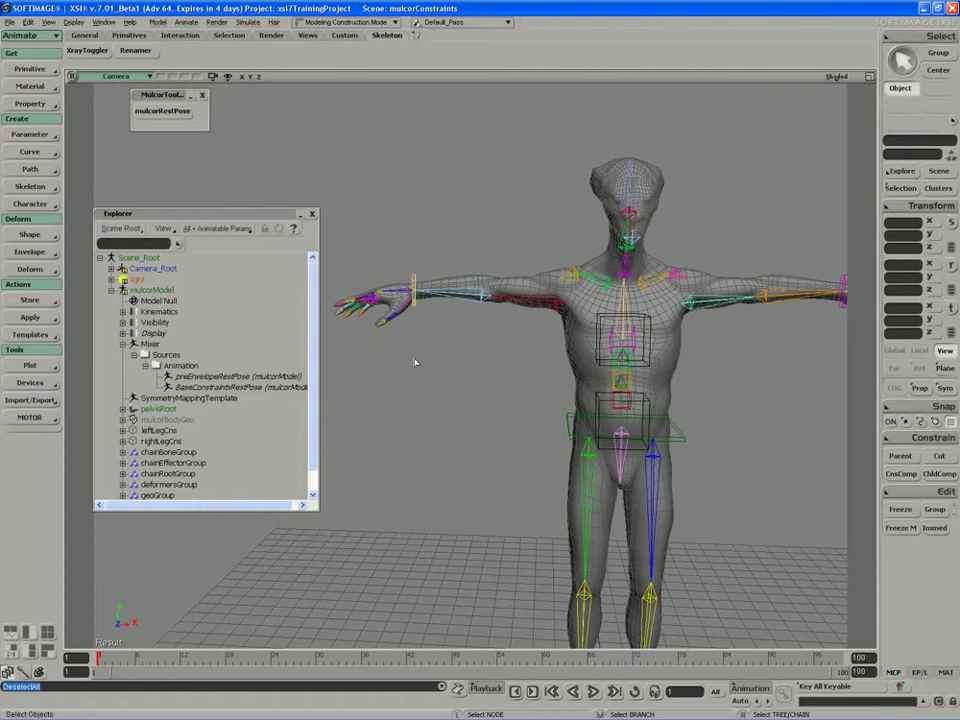
Unhide the chainEffectorGroup and select the character's right wrist effector, rightArmEff
scroll(157, 441, down, 2)
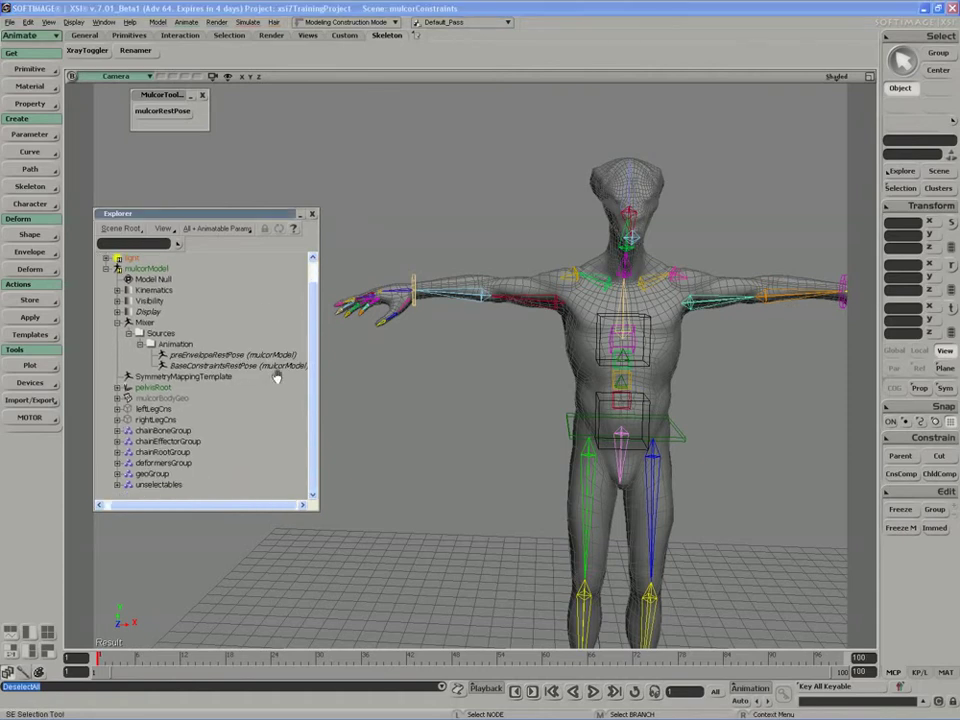
click(157, 441)
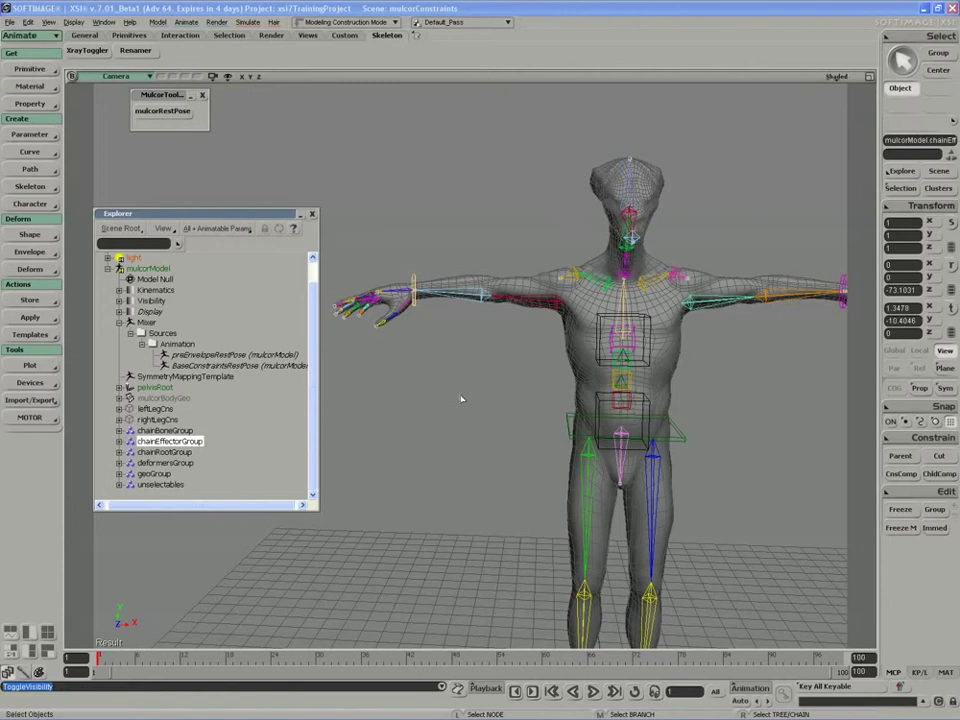
key(s)
drag(461, 380, 501, 390)
middle_drag(501, 390, 325, 392)
drag(435, 255, 480, 392)
middle_drag(480, 396, 385, 399)
key(s)
drag(478, 300, 482, 328)
right_drag(482, 328, 457, 391)
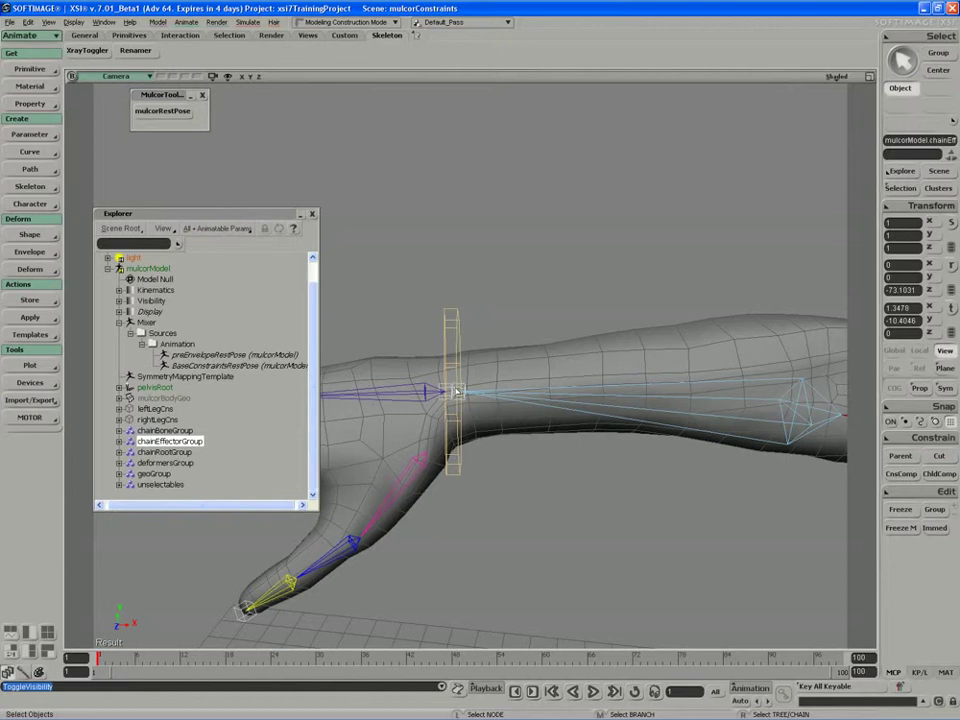
click(457, 392)
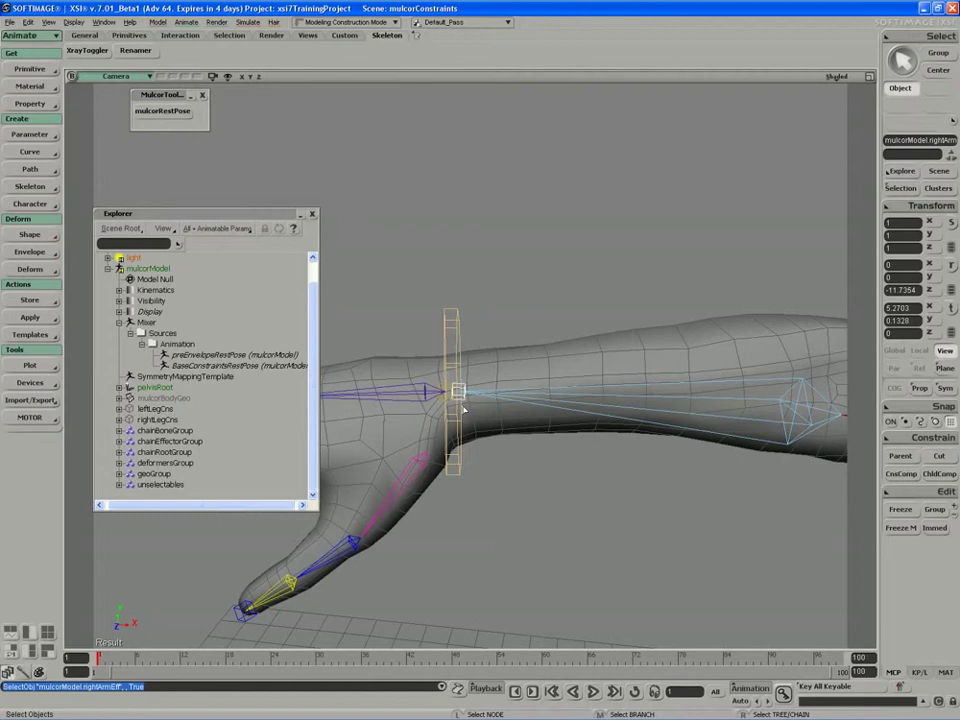
Add the left wrist effector, leftArmEff, to the selection and briefly check both effectors' shared properties
scroll(463, 409, down, 5)
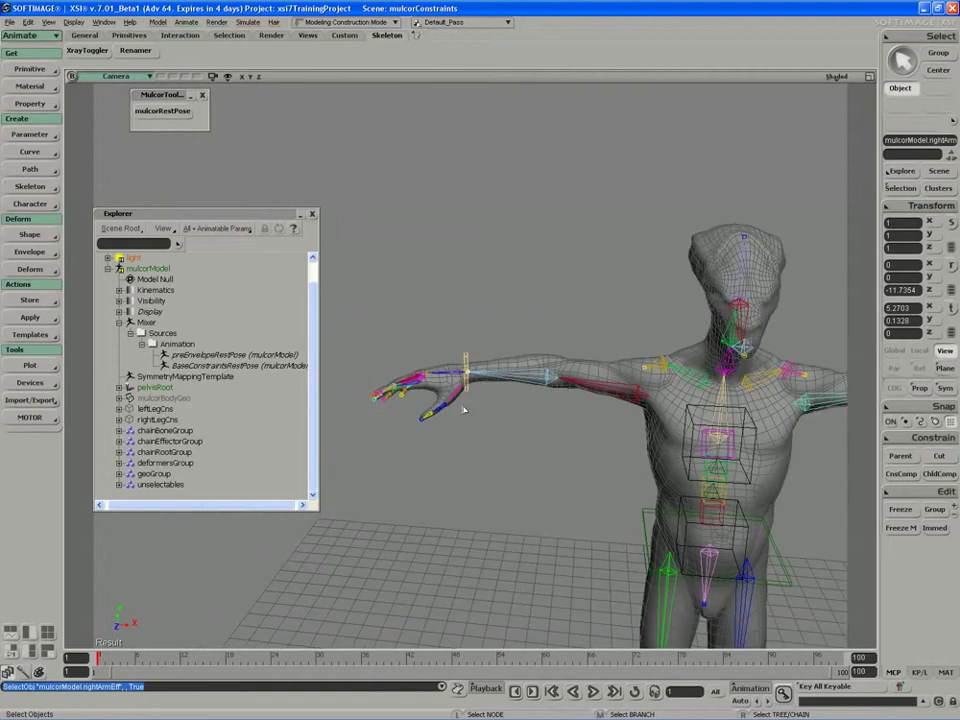
scroll(463, 409, down, 5)
scroll(489, 400, up, 10)
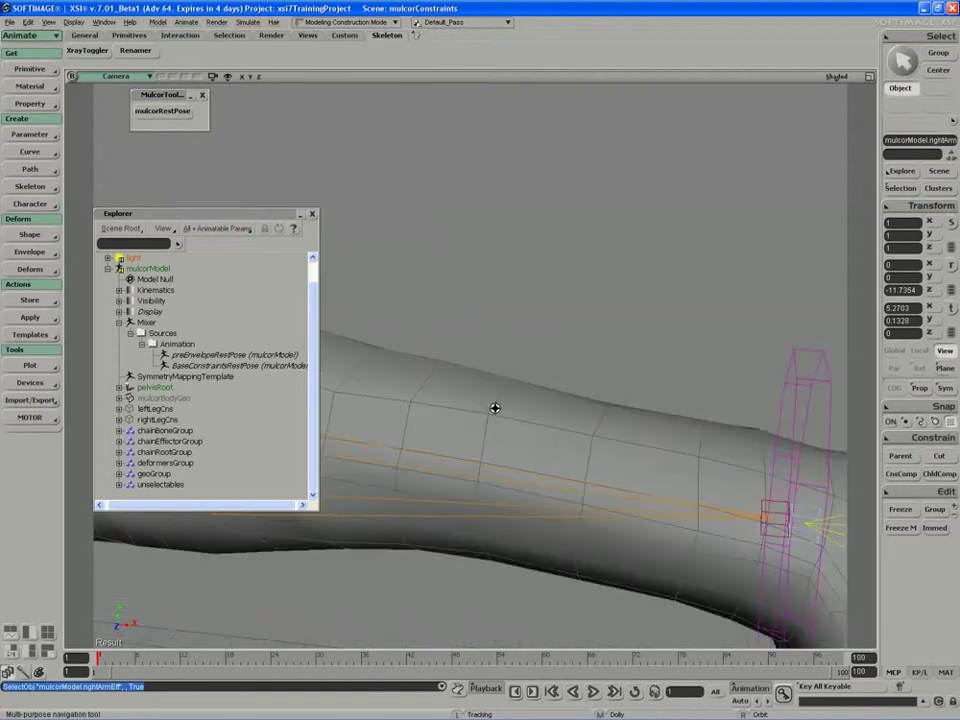
drag(495, 408, 465, 379)
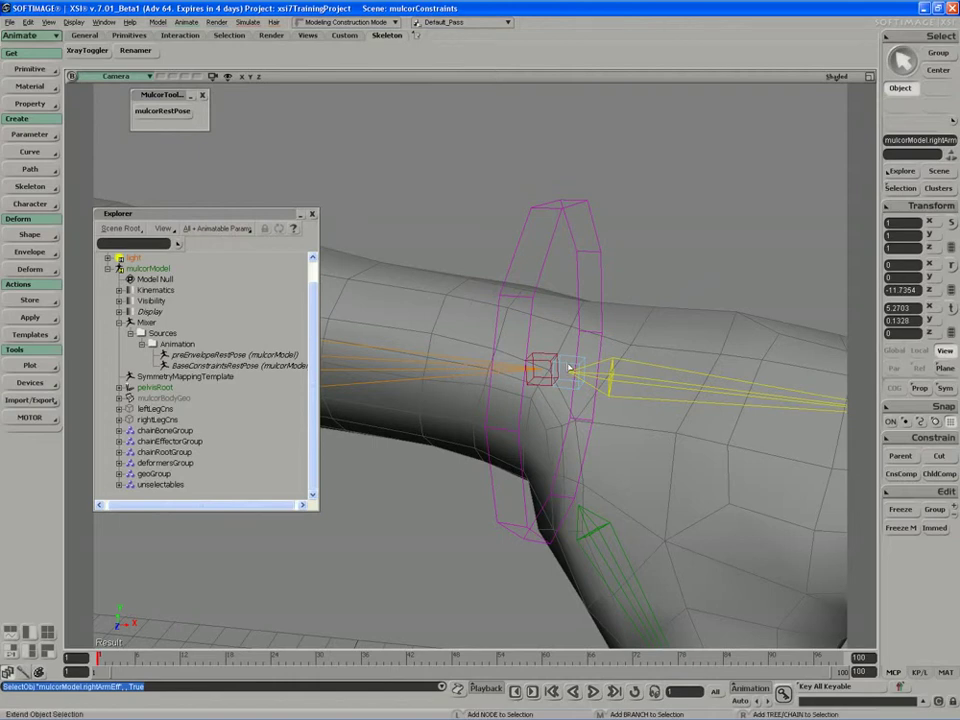
shift+click(548, 368)
scroll(550, 366, down, 5)
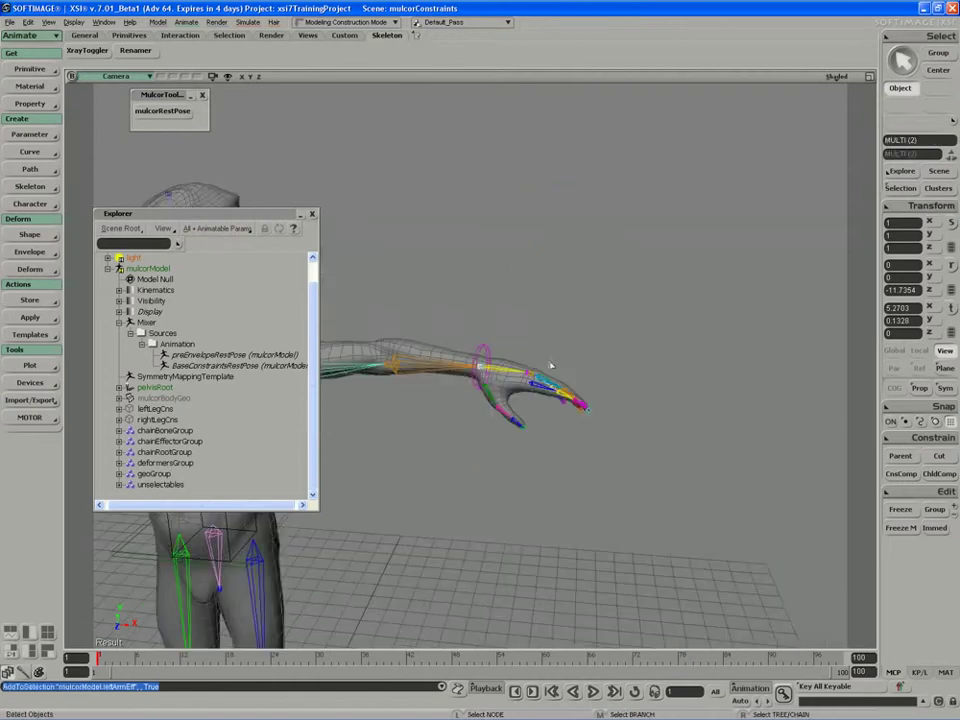
key(Return)
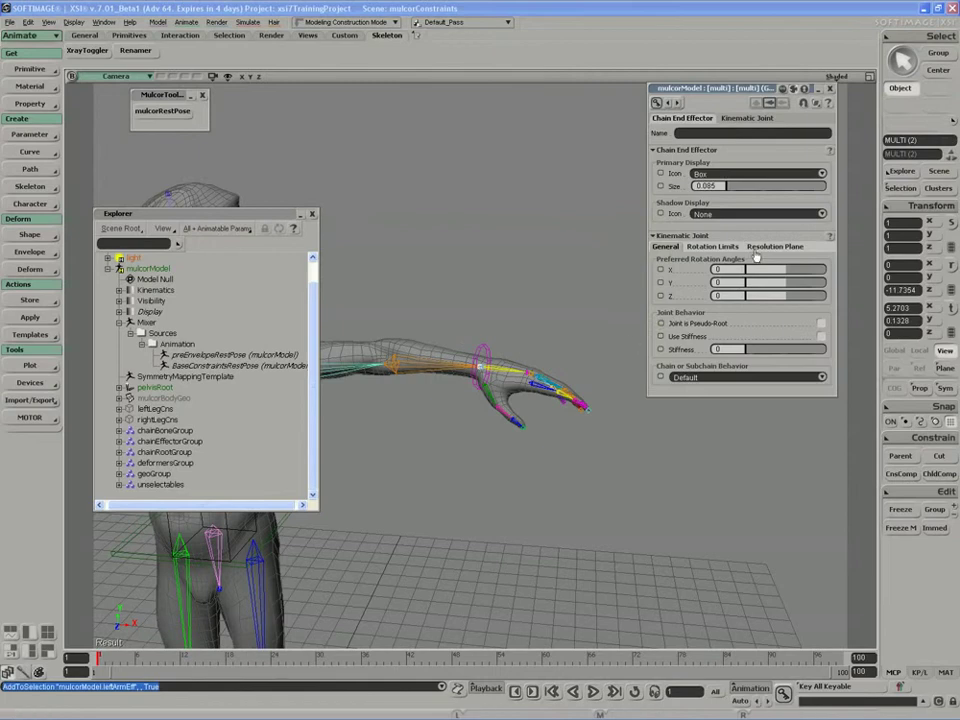
click(829, 91)
Filter the explorer to Objects Only and locate the selected leftArmEff and rightArmEff in the hierarchy
key(s)
drag(400, 288, 671, 283)
right_drag(671, 283, 643, 296)
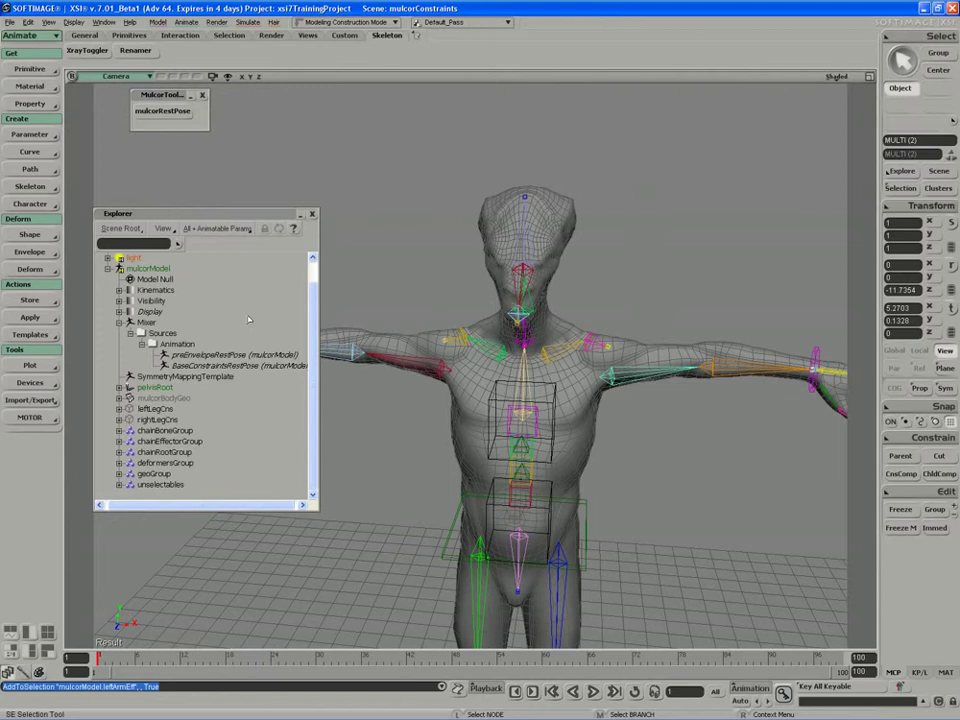
click(218, 228)
click(215, 293)
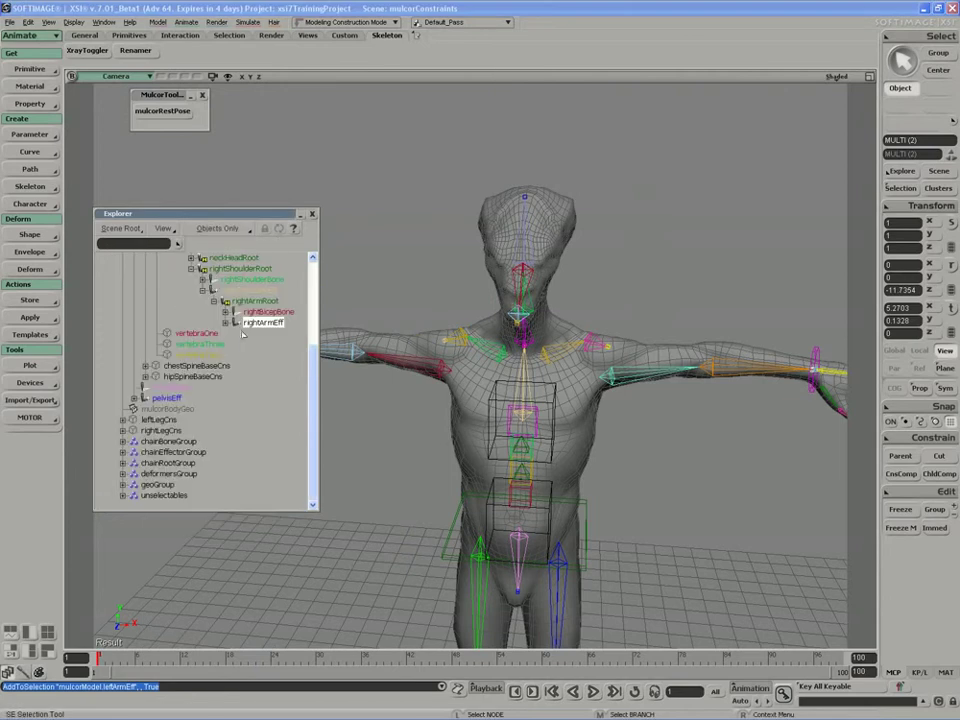
scroll(211, 332, up, 2)
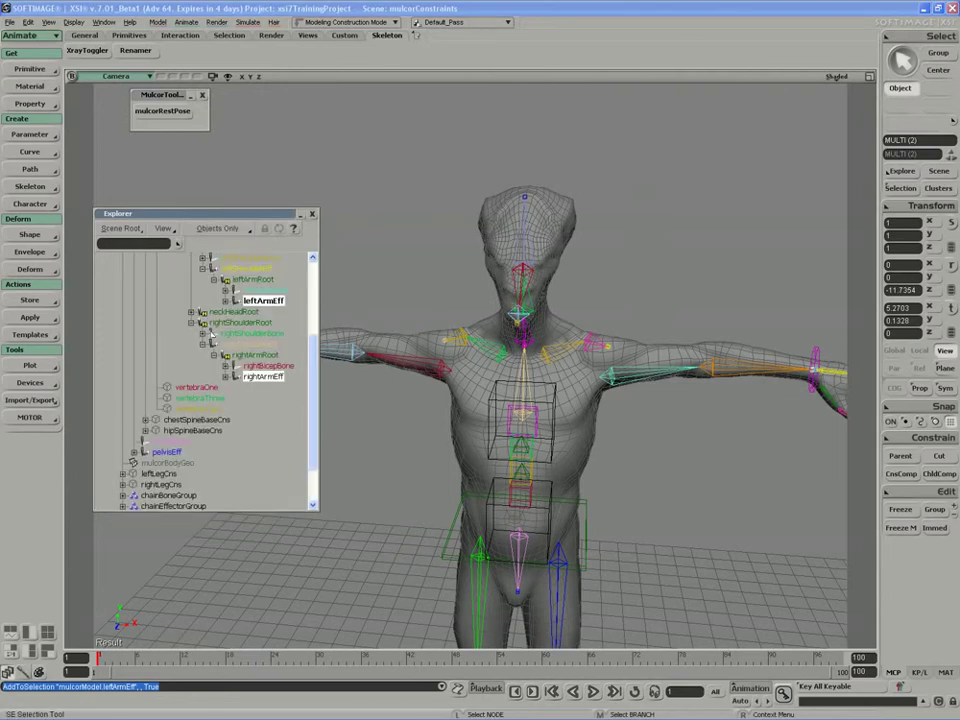
drag(240, 213, 233, 190)
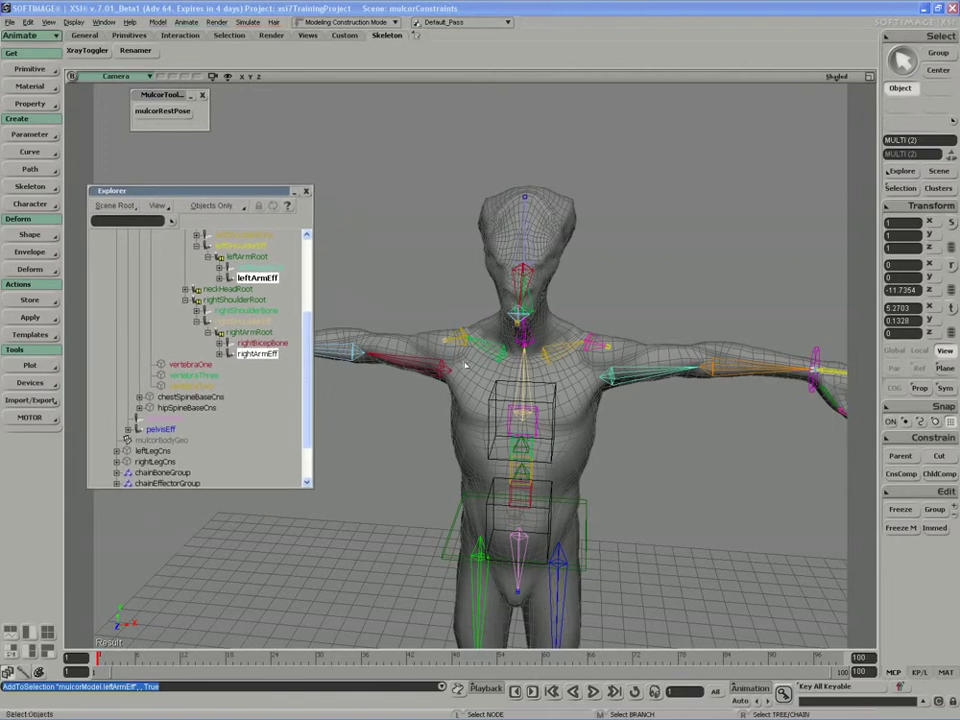
Remove the two selected arm effectors from chainEffectorGroup
key(s)
drag(448, 354, 513, 354)
scroll(272, 412, down, 2)
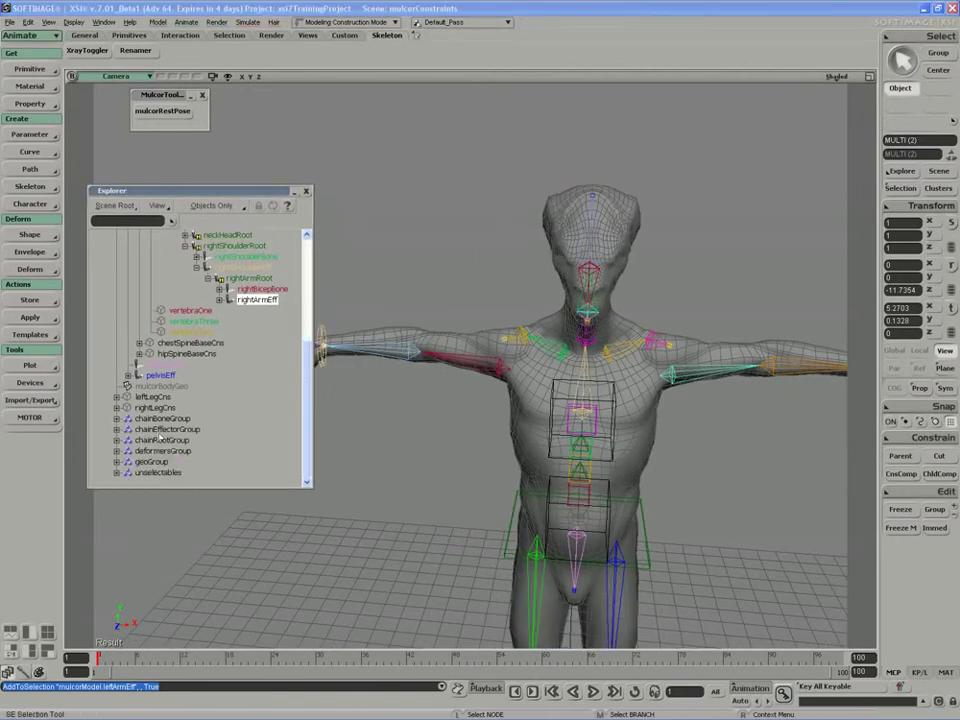
right_click(154, 430)
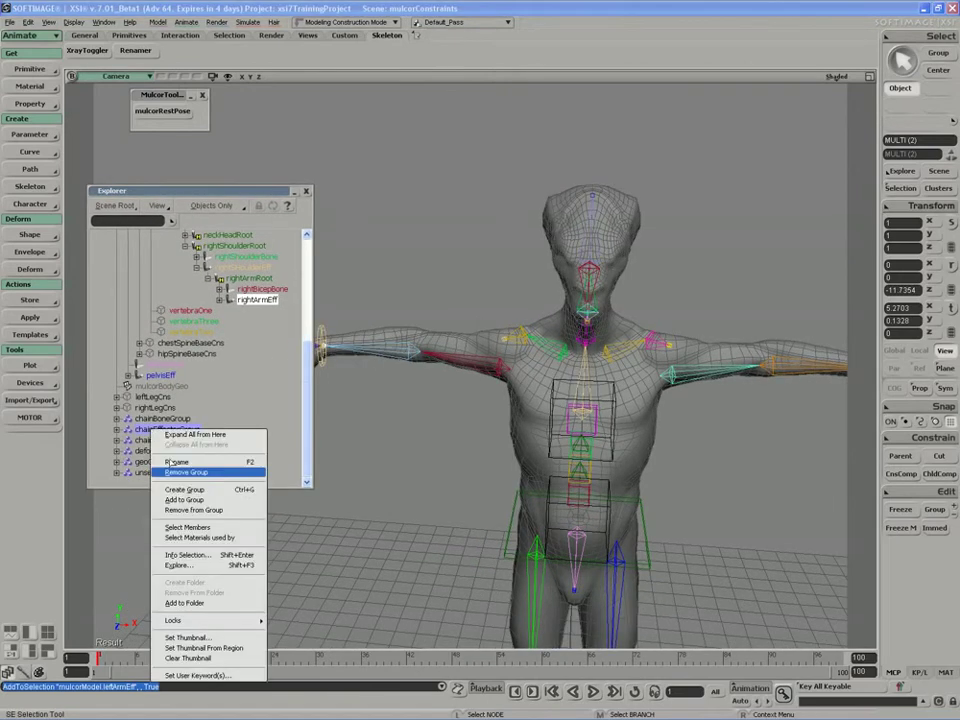
click(188, 511)
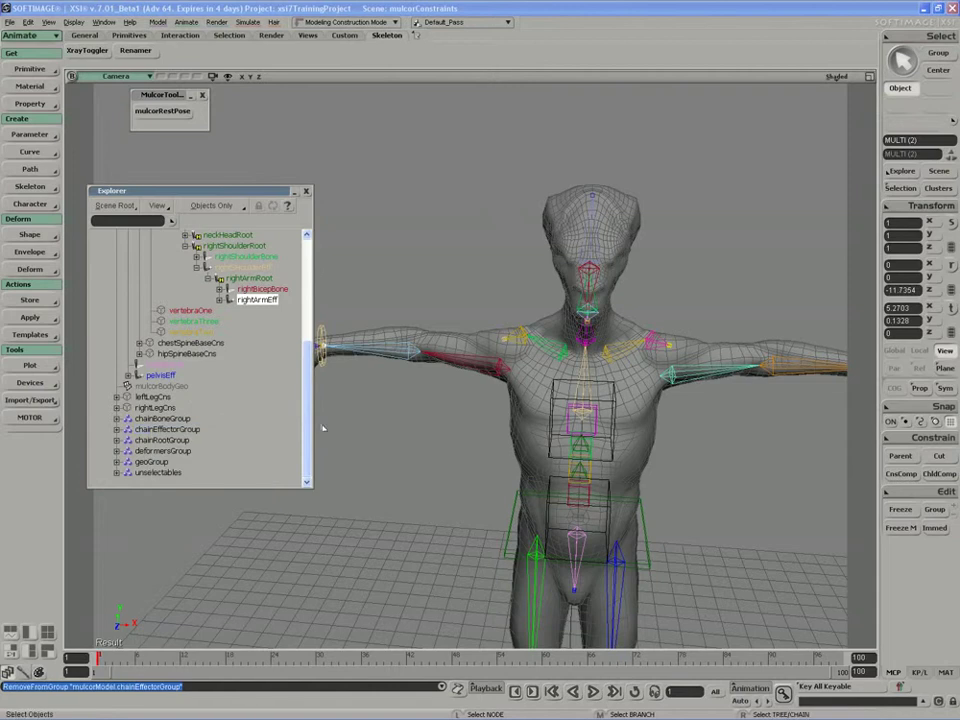
Set both arm effectors' primary display icon to None and their shadow display icon to Box
key(Return)
drag(701, 88, 710, 93)
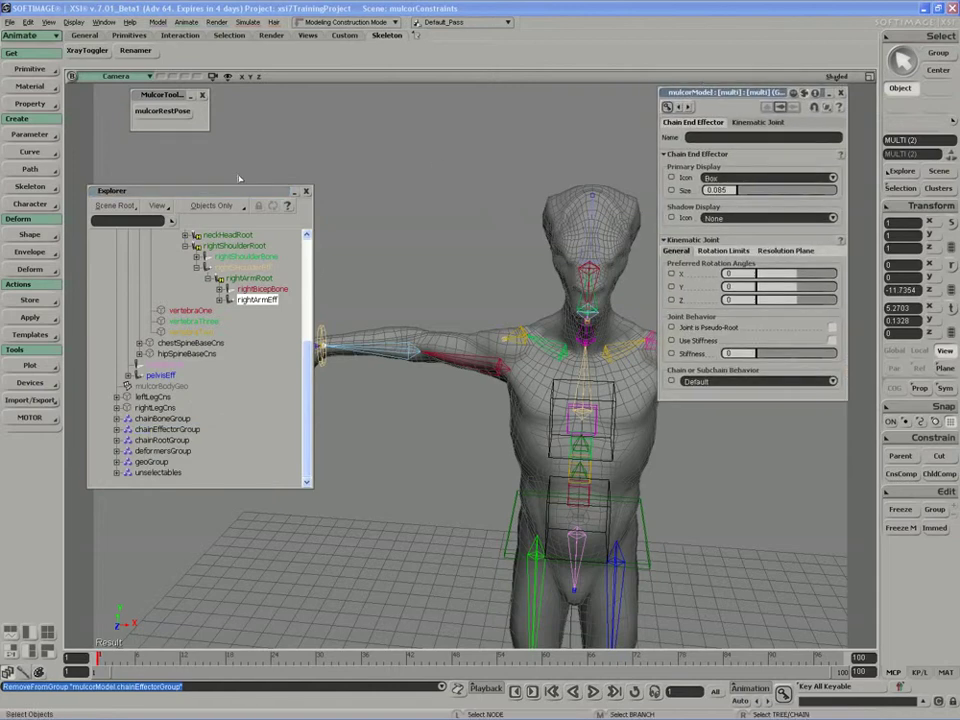
drag(238, 190, 166, 174)
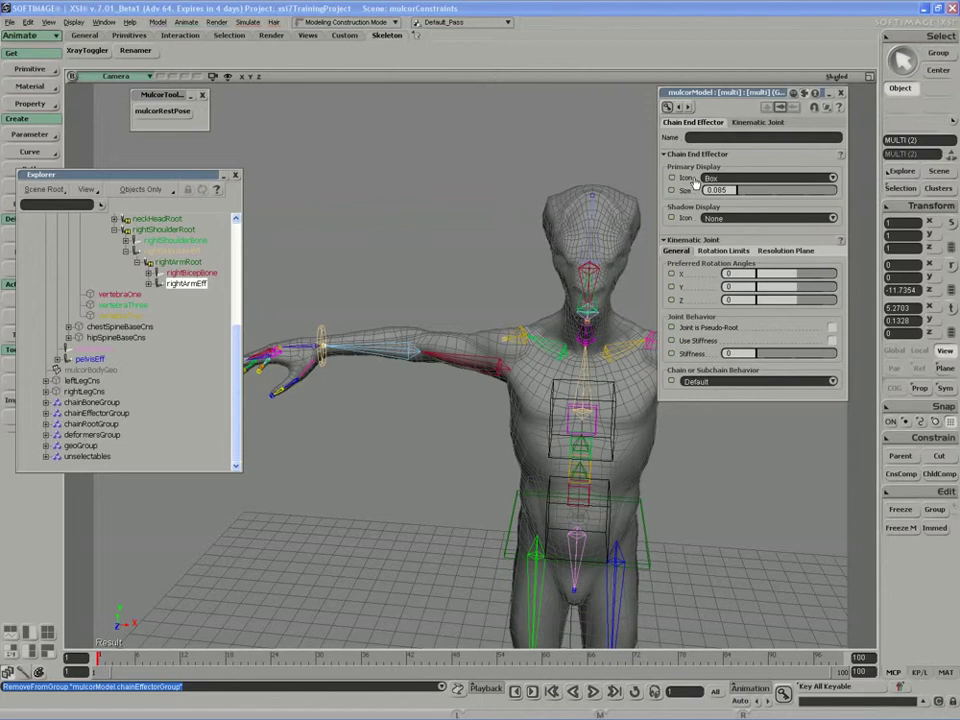
click(702, 178)
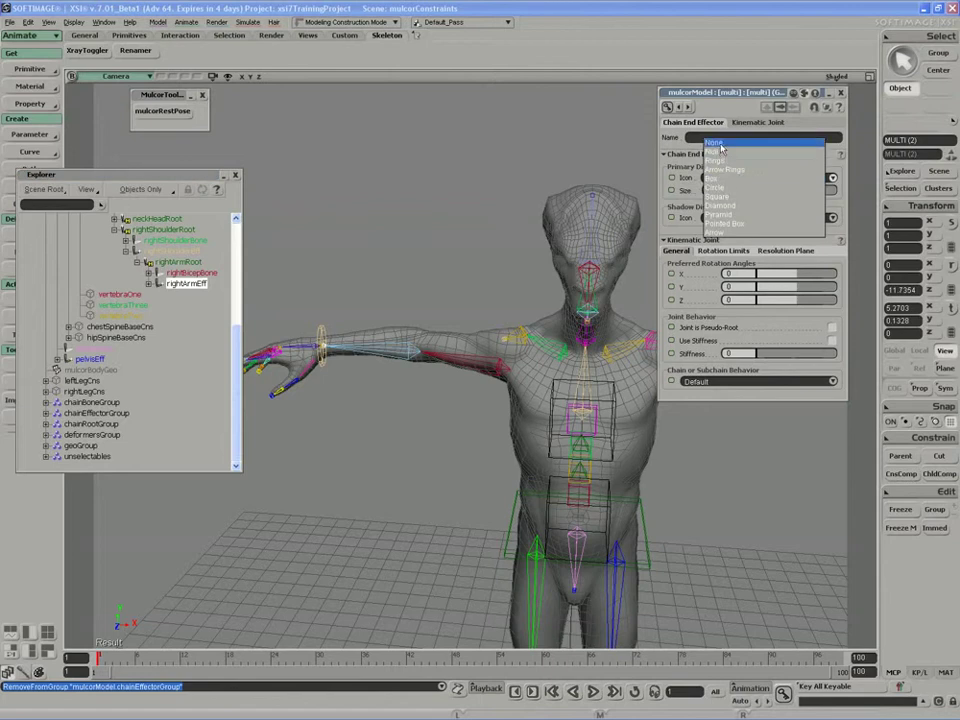
click(718, 144)
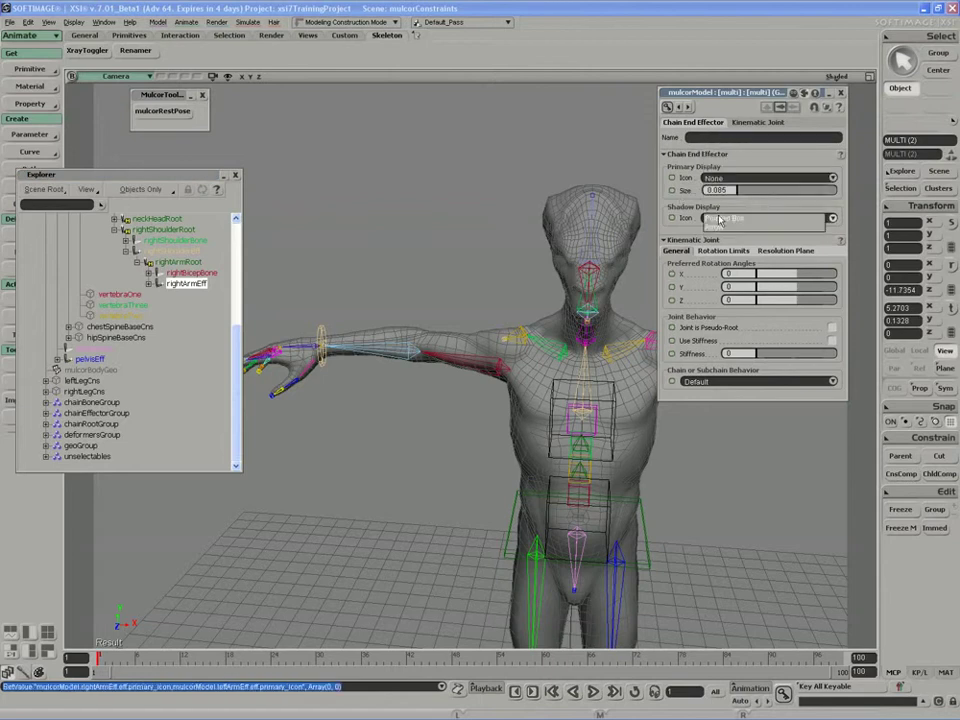
click(722, 217)
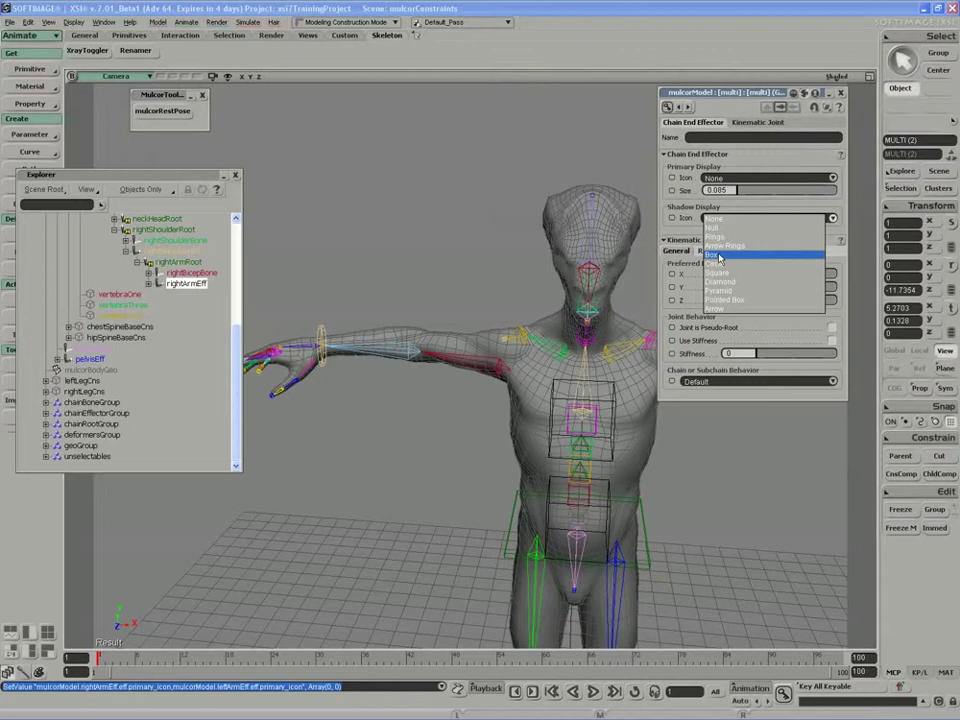
click(718, 256)
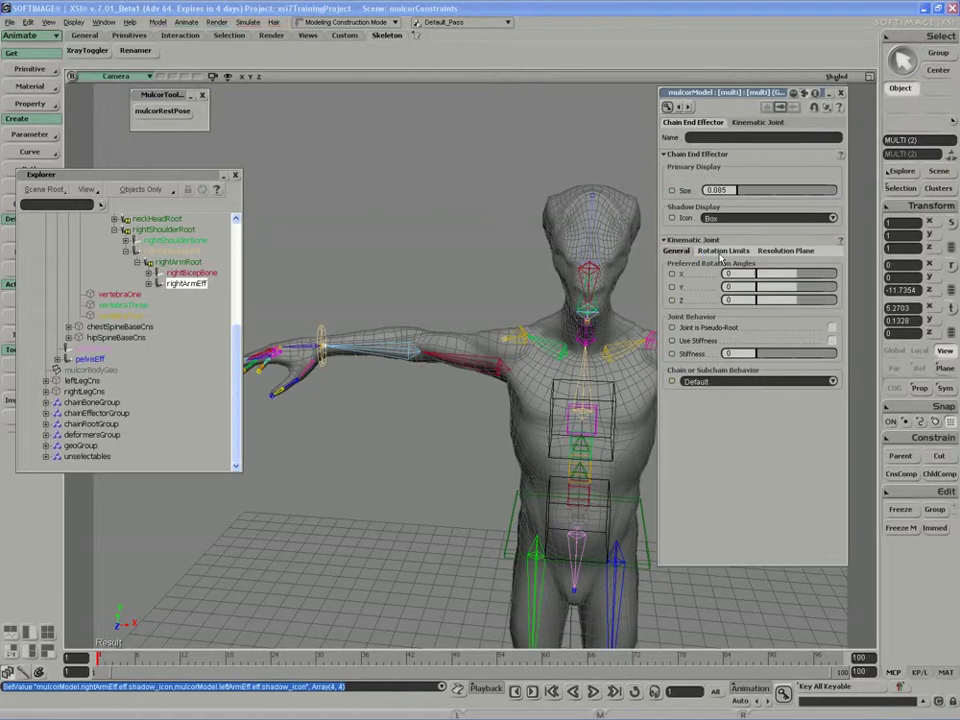
Set the effectors' shadow box size to 0 in X and 10 in Y and Z
drag(731, 336, 864, 330)
double_click(709, 340)
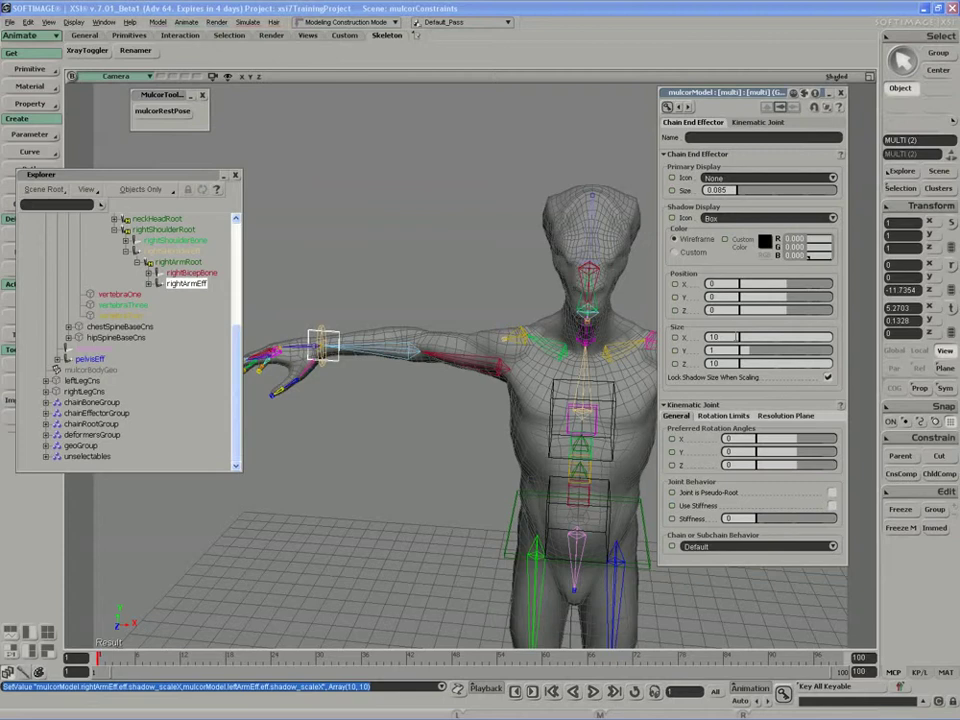
text(0)
key(Return)
drag(752, 352, 858, 343)
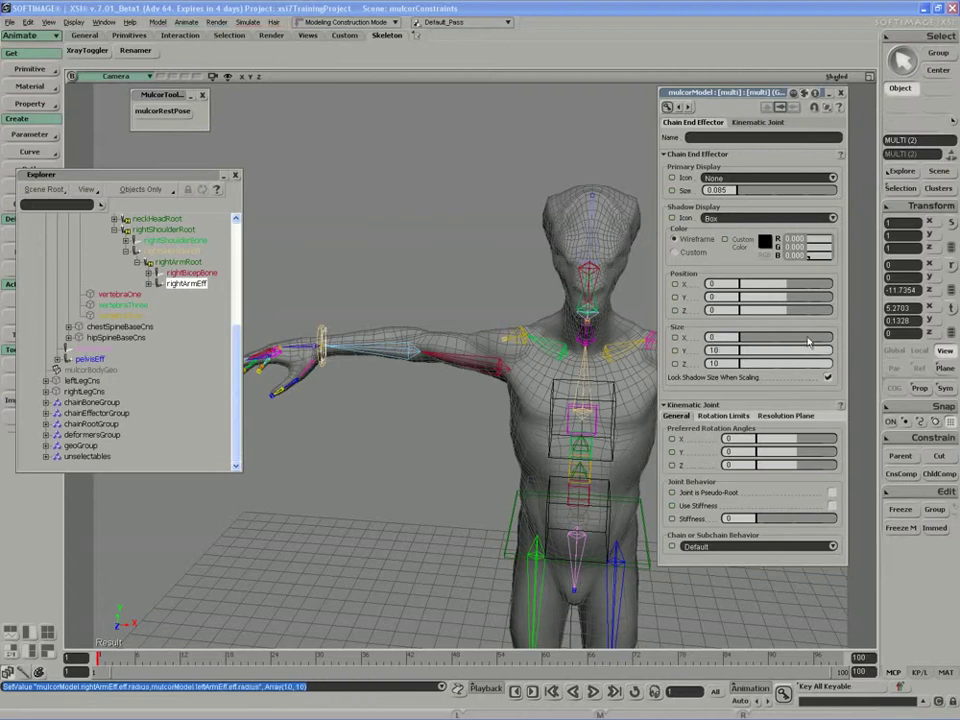
Set the shadow box size of both arm effectors to 20 in Y and Z
double_click(718, 351)
text(2)
click(712, 350)
text(020)
key(BackSpace)
key(BackSpace)
key(Tab)
text(20)
key(Return)
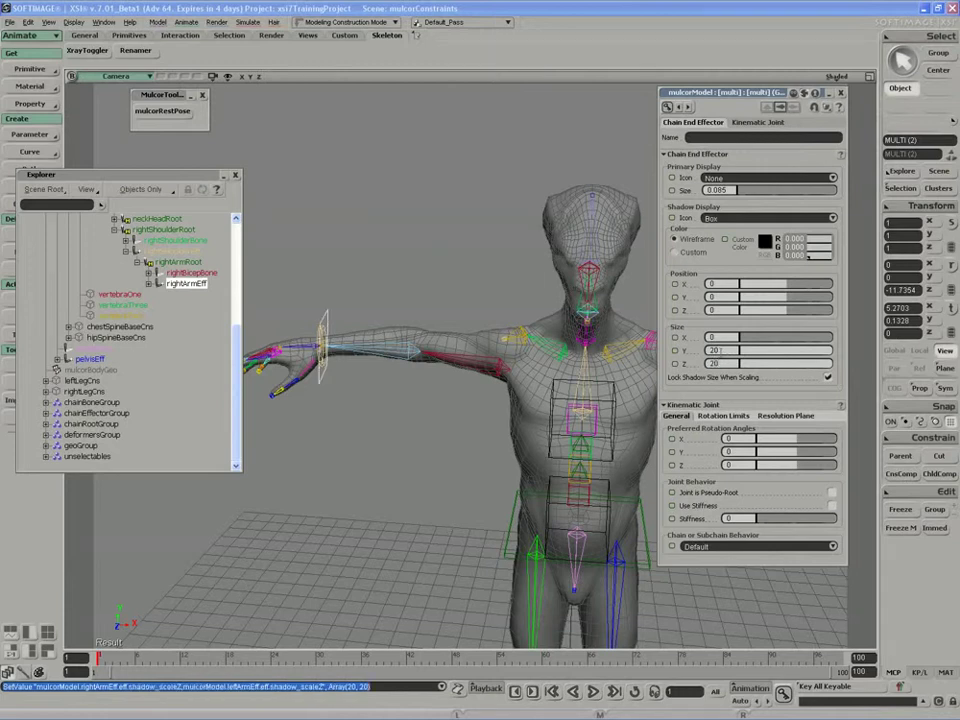
Enlarge the effectors' shadow box size to 30 in Y and Z
double_click(719, 351)
text(30)
key(Tab)
text(30)
key(Return)
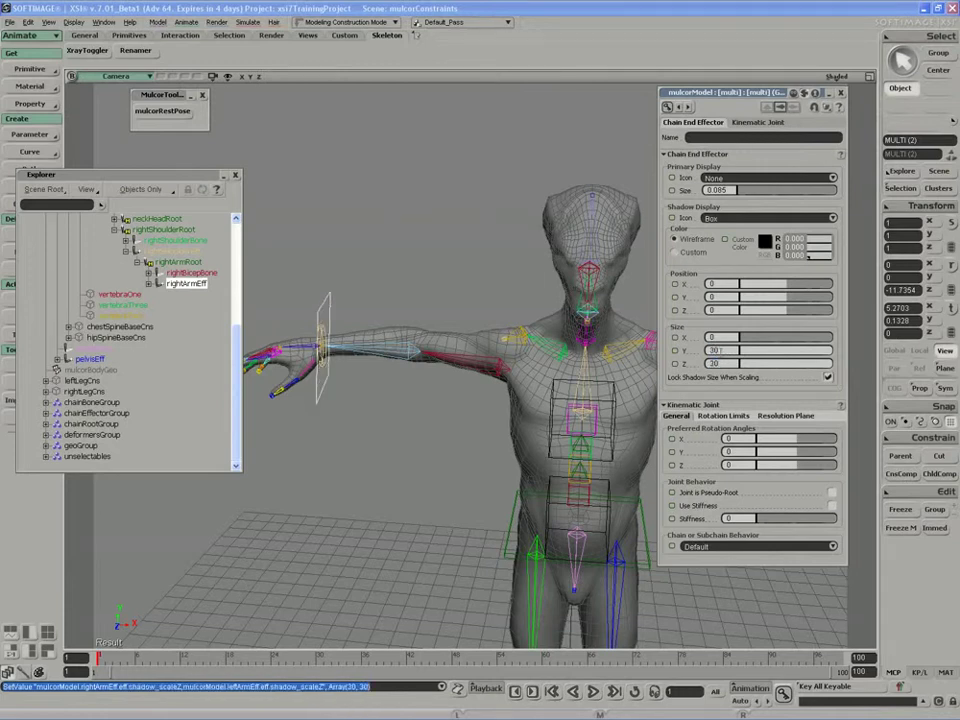
Give the effectors' shadow boxes a size of about 1.234 in X and 15 in Y and Z
drag(741, 338, 753, 339)
double_click(717, 351)
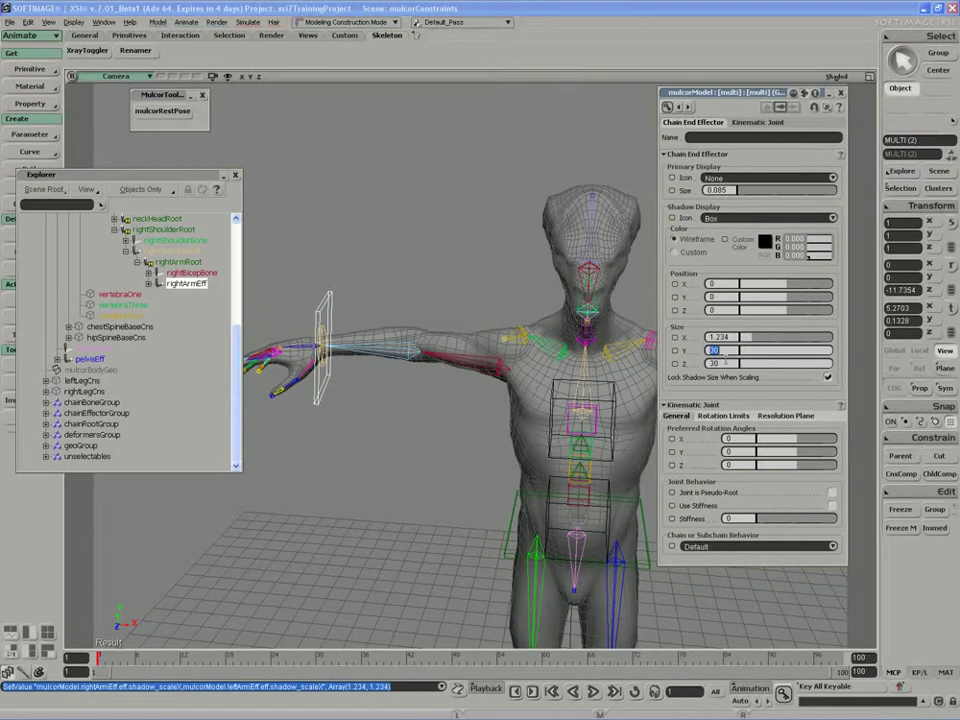
text(15)
key(Return)
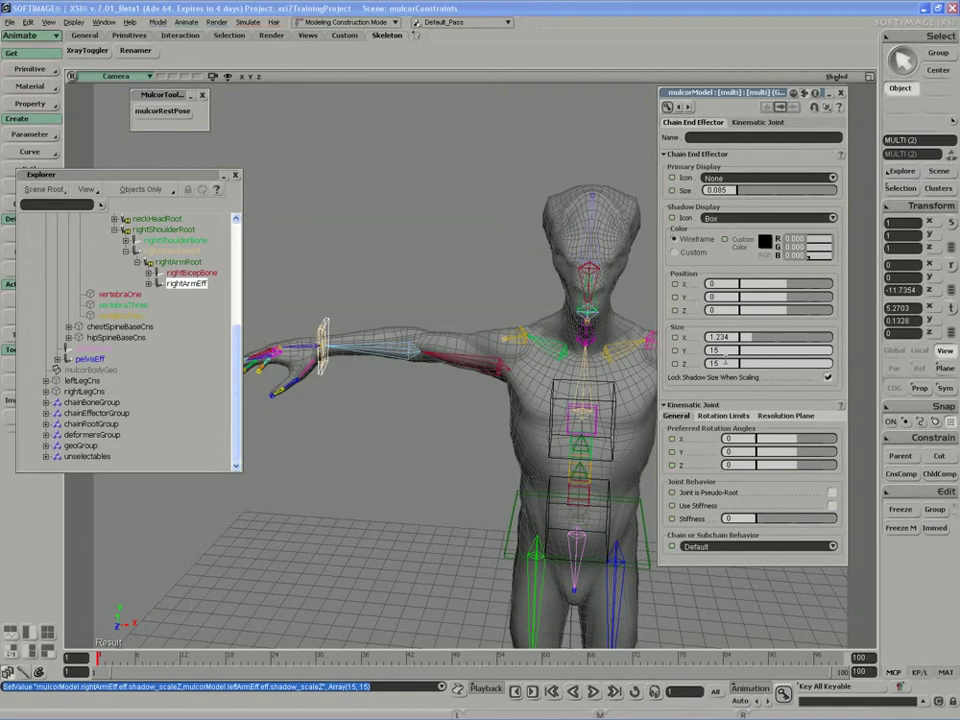
Select the right wrist effector by its box, test-move it to bend the arm, and undo the move
key(s)
right_drag(511, 427, 433, 465)
drag(400, 450, 446, 416)
middle_drag(446, 416, 379, 472)
click(379, 472)
key(s)
right_drag(510, 246, 468, 268)
click(466, 267)
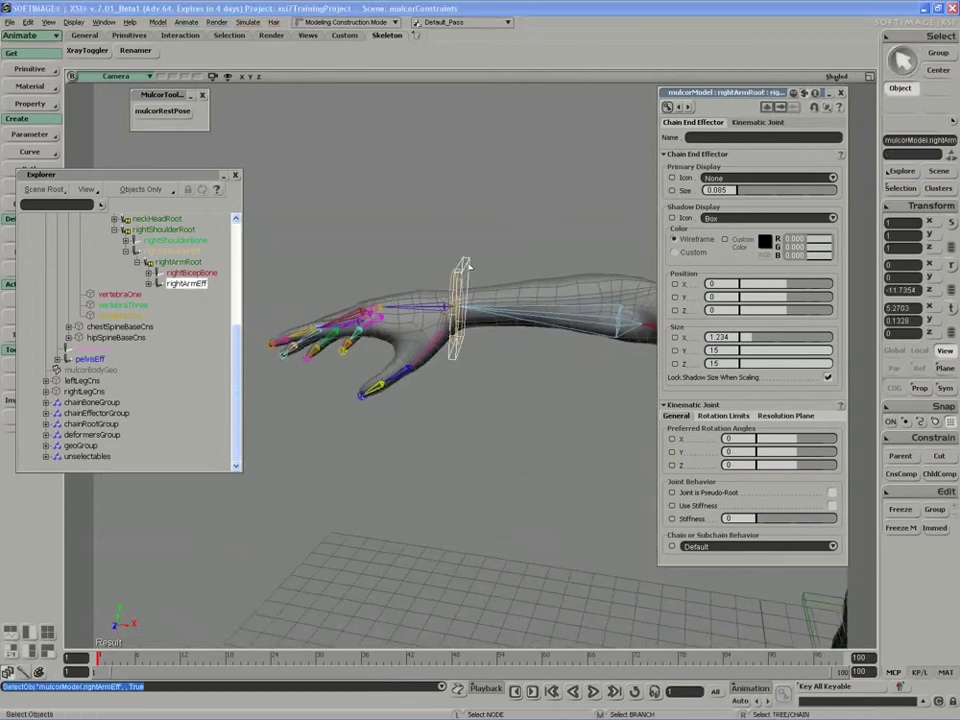
key(s)
middle_drag(468, 275, 488, 331)
right_drag(488, 331, 452, 343)
key(v)
drag(412, 344, 506, 479)
key(ctrl+z)
key(ctrl+y)
key(ctrl+z)
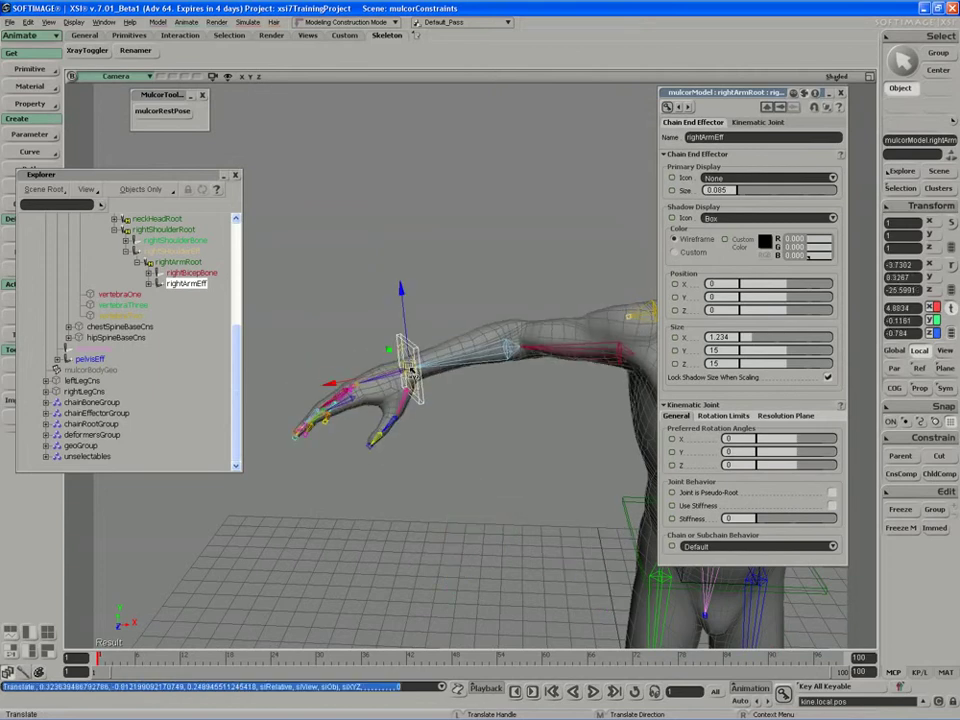
Select rightBicepBone, test-rotate it, and undo the rotation
key(space)
click(555, 341)
key(c)
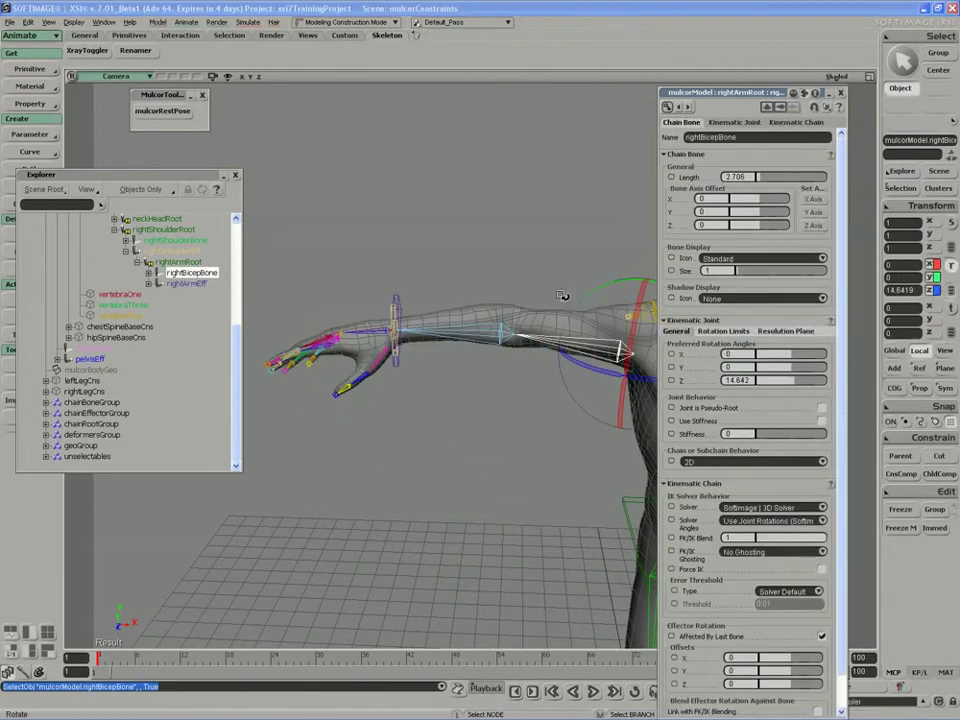
drag(589, 300, 561, 390)
key(ctrl+z)
key(space)
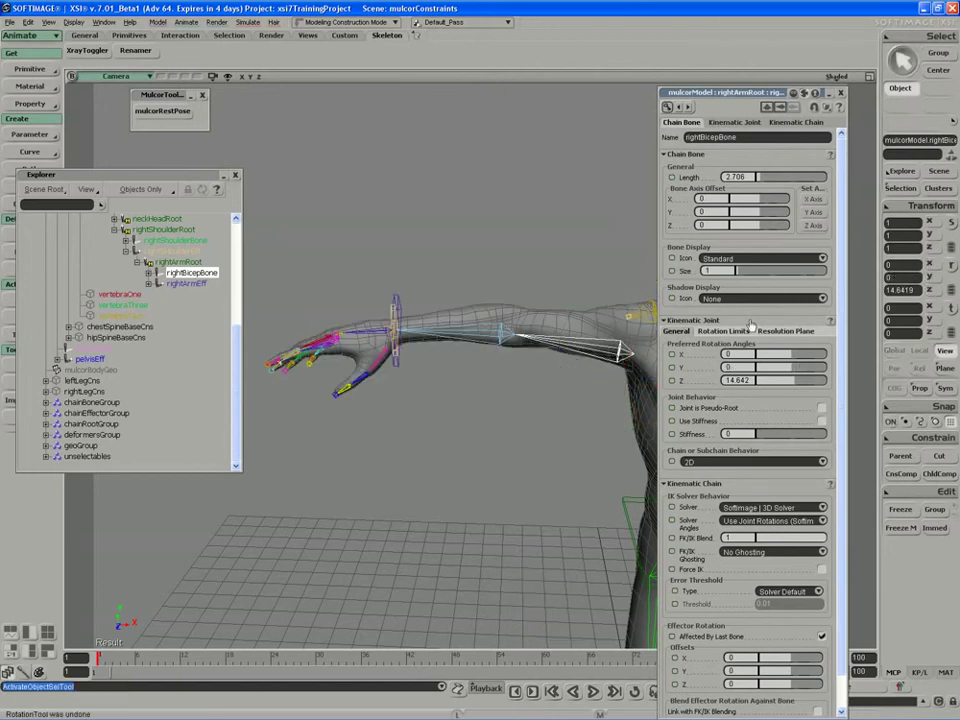
Move the rightBicepBone property editor clear of the character's torso
drag(730, 92, 315, 28)
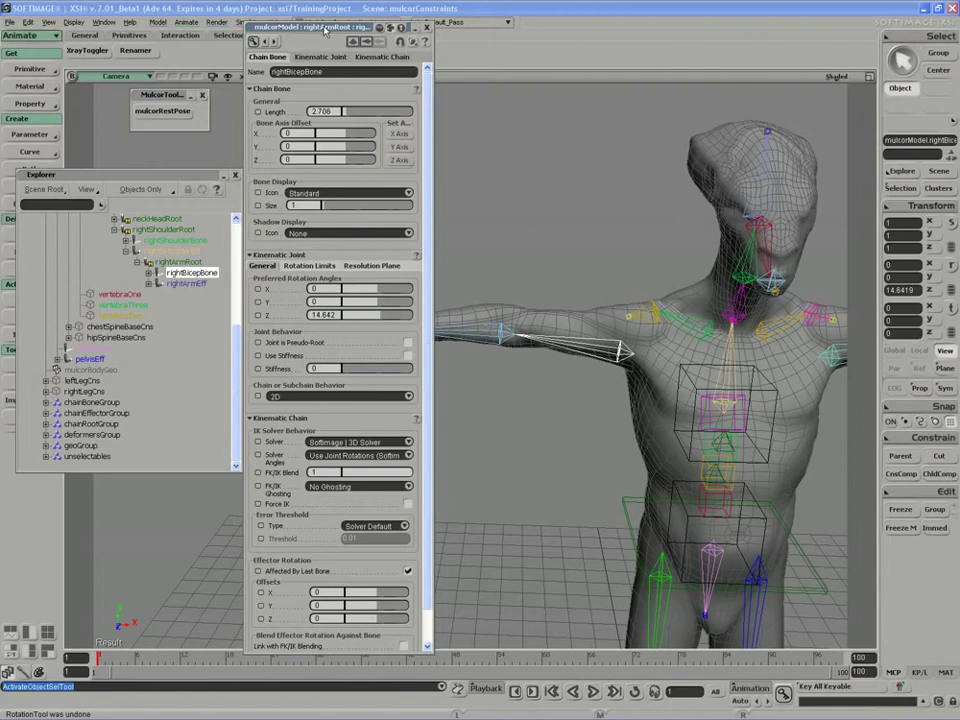
key(s)
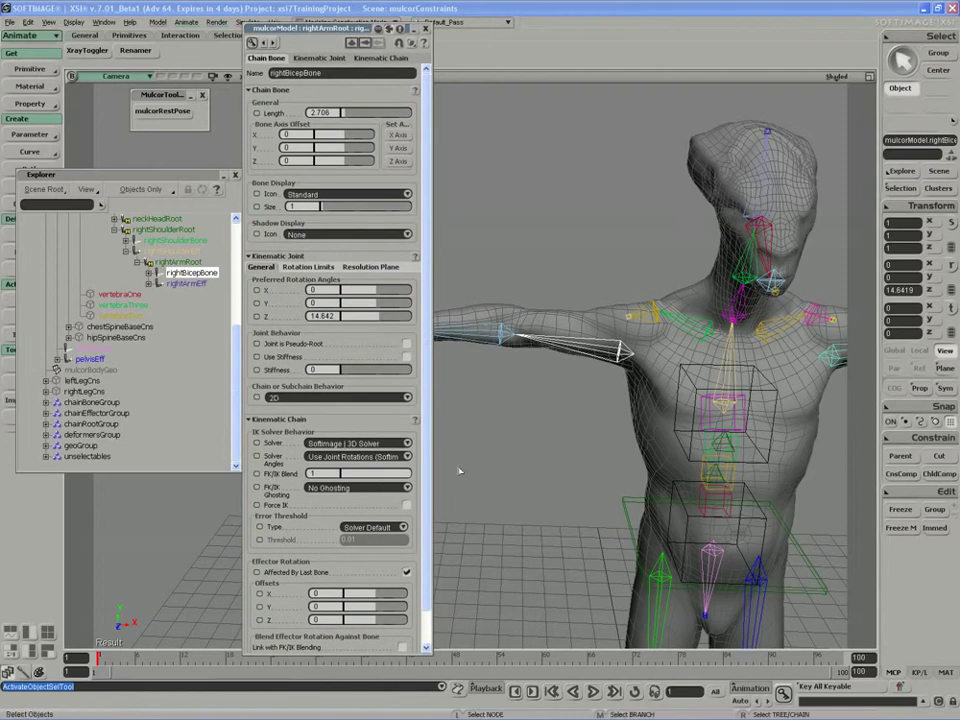
drag(461, 455, 508, 443)
right_drag(508, 443, 542, 407)
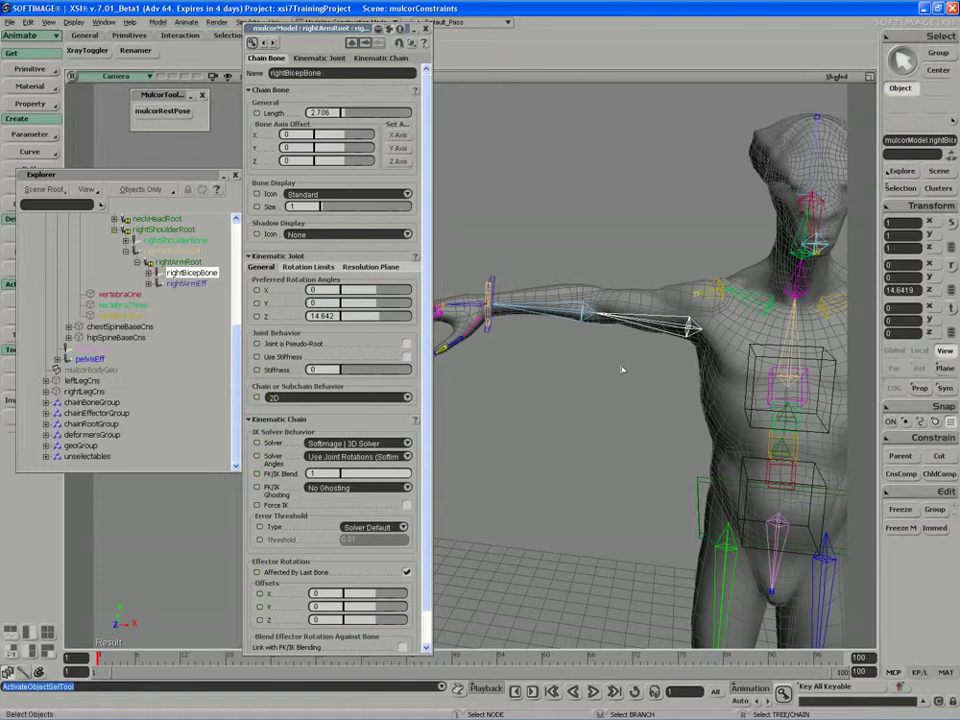
Select the right arm effector by its wrist box, test-move it downward, and undo the move
key(s)
drag(617, 372, 481, 367)
right_drag(481, 367, 591, 355)
drag(534, 319, 615, 314)
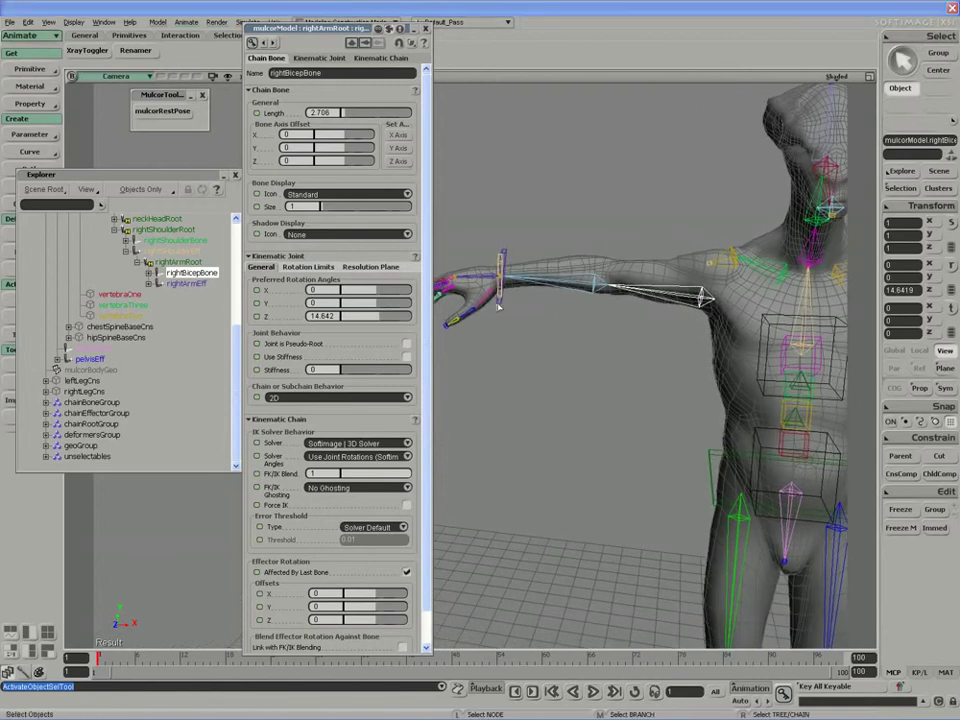
click(501, 289)
drag(500, 286, 679, 484)
key(ctrl+z)
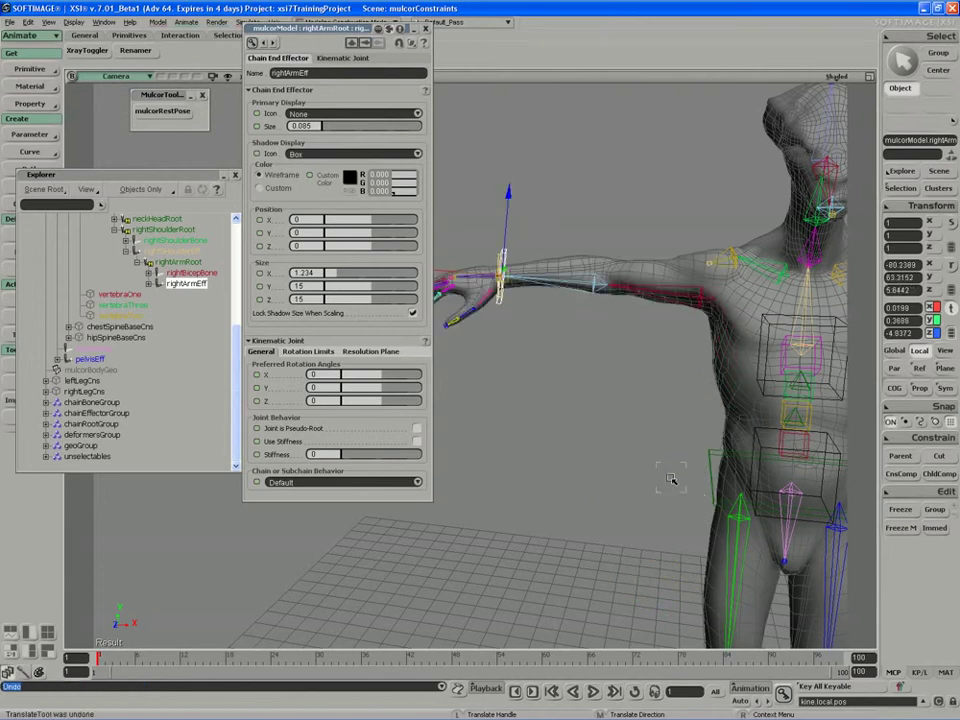
Close the arm effector's property editor and select the knee direction control at the character's right foot
click(425, 29)
key(s)
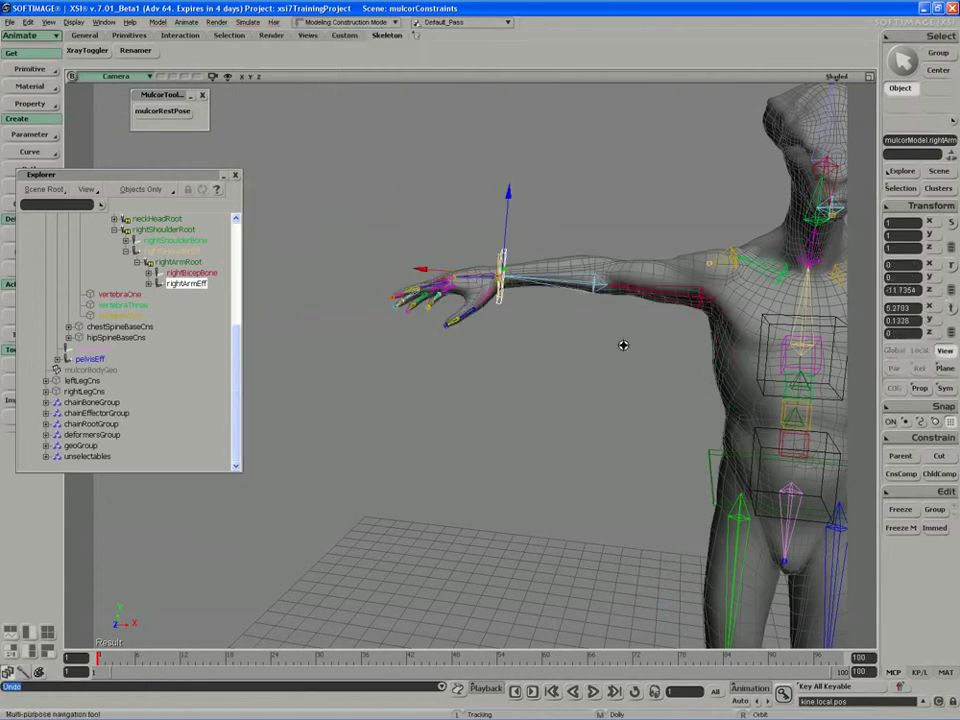
middle_drag(624, 345, 578, 335)
drag(578, 335, 596, 290)
right_drag(596, 290, 576, 326)
drag(564, 360, 566, 336)
mouse_move(566, 336)
right_down()
mouse_move(589, 337)
mouse_move(575, 340)
right_up()
click(568, 609)
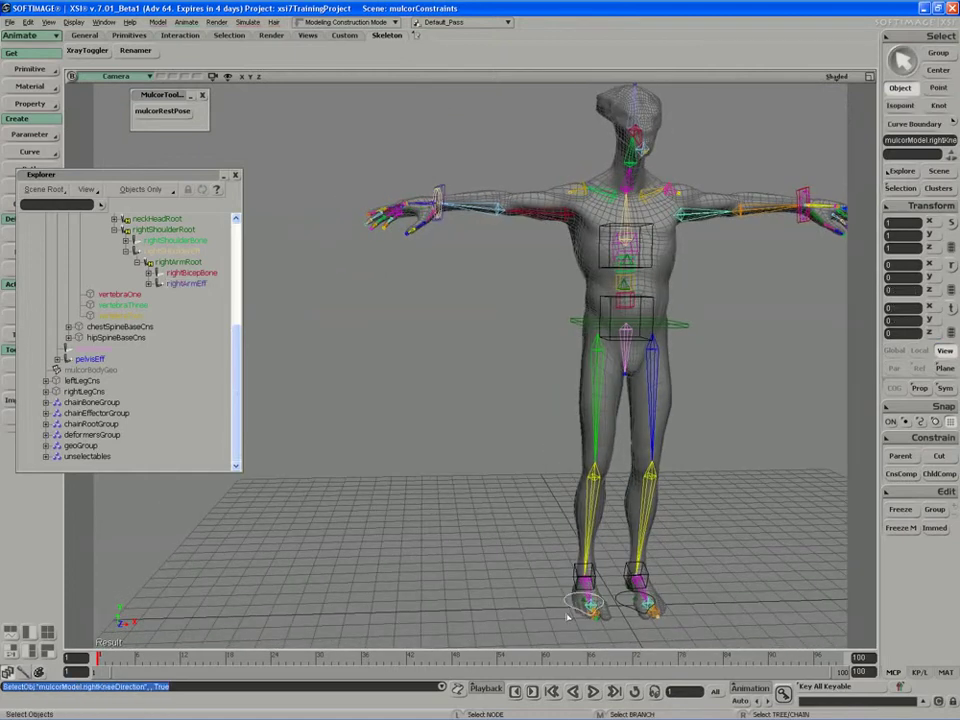
right_drag(568, 610, 559, 608)
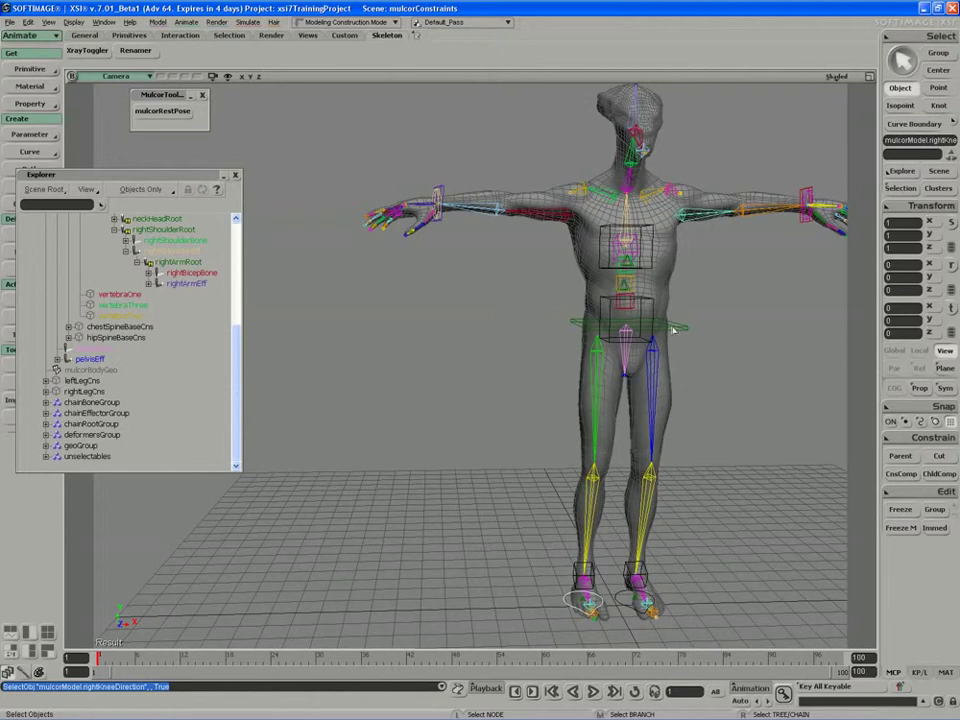
Create an implicit cube, set its length to about 0.638, and close its property editor
key(s)
right_drag(556, 366, 551, 367)
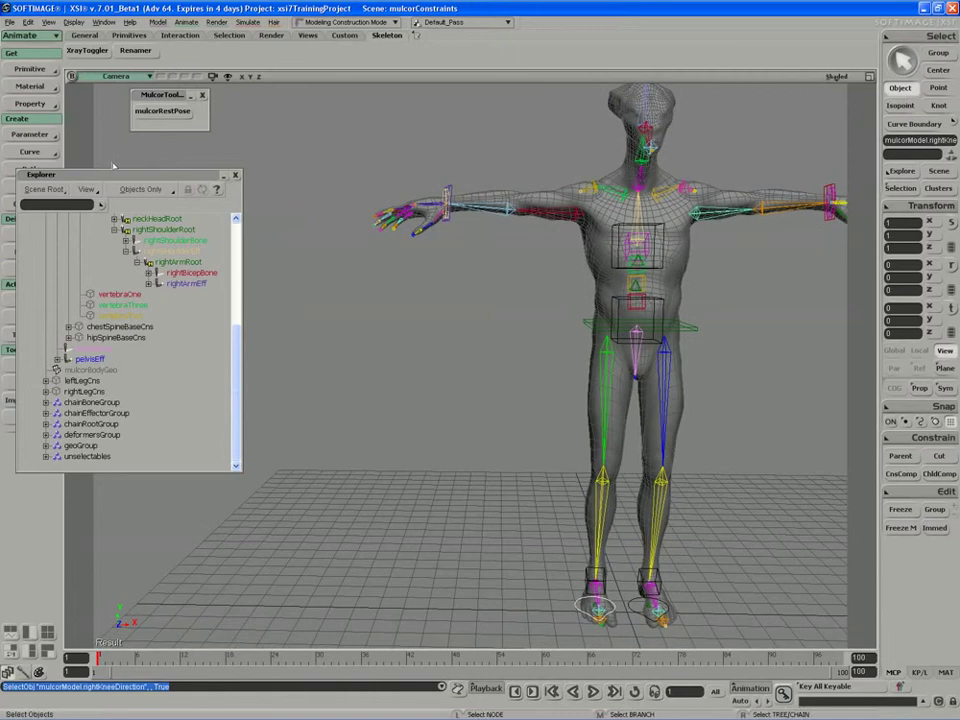
drag(168, 176, 201, 190)
click(30, 69)
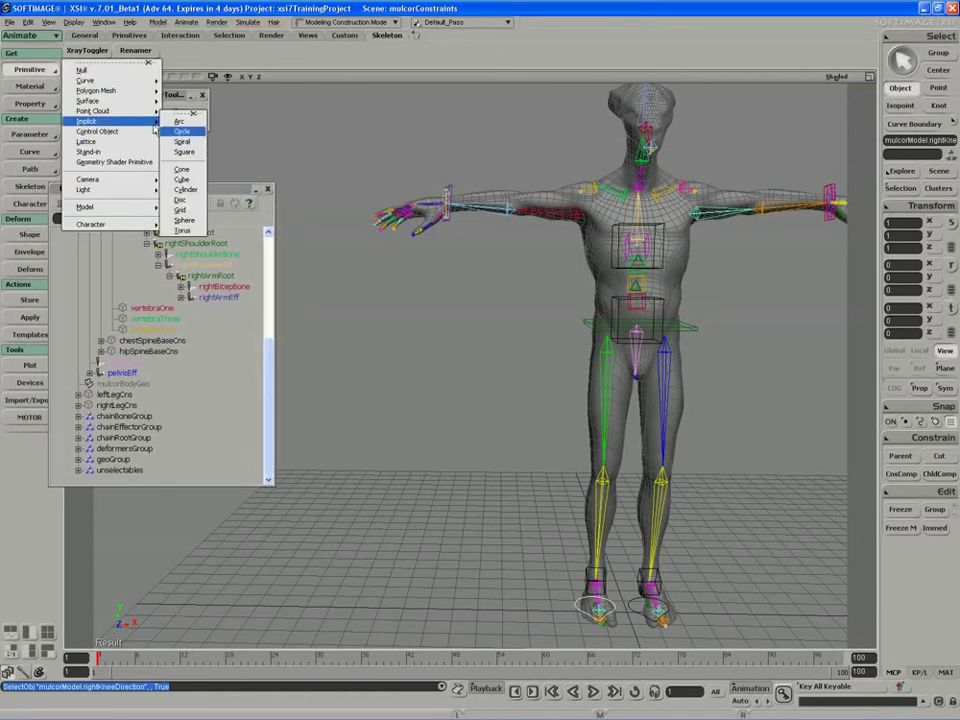
mouse_move(165, 181)
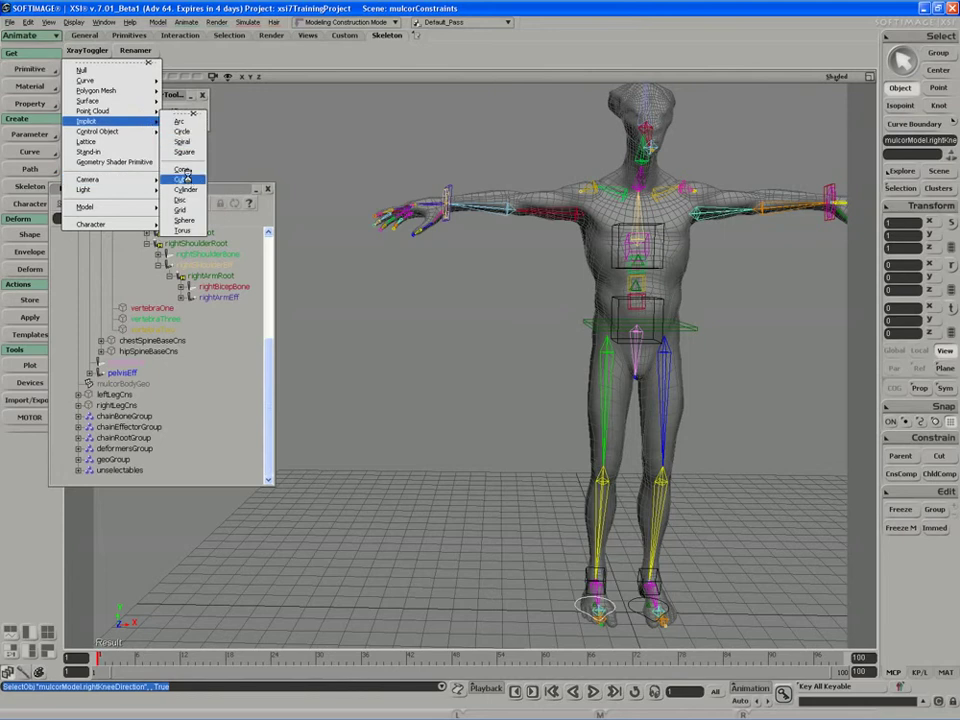
click(190, 176)
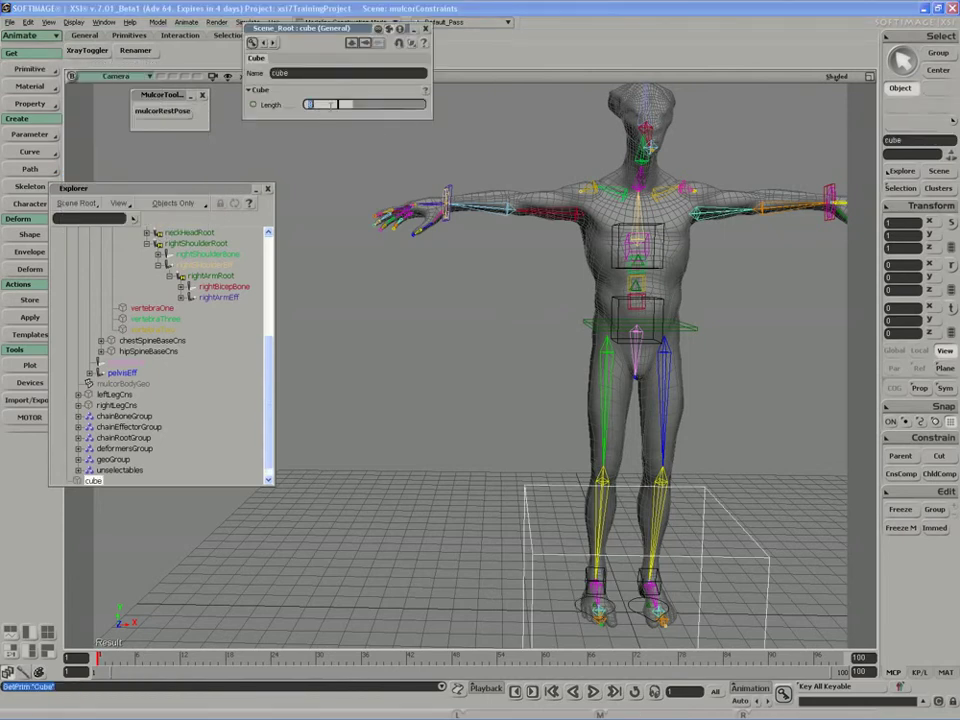
text(0.5)
key(Return)
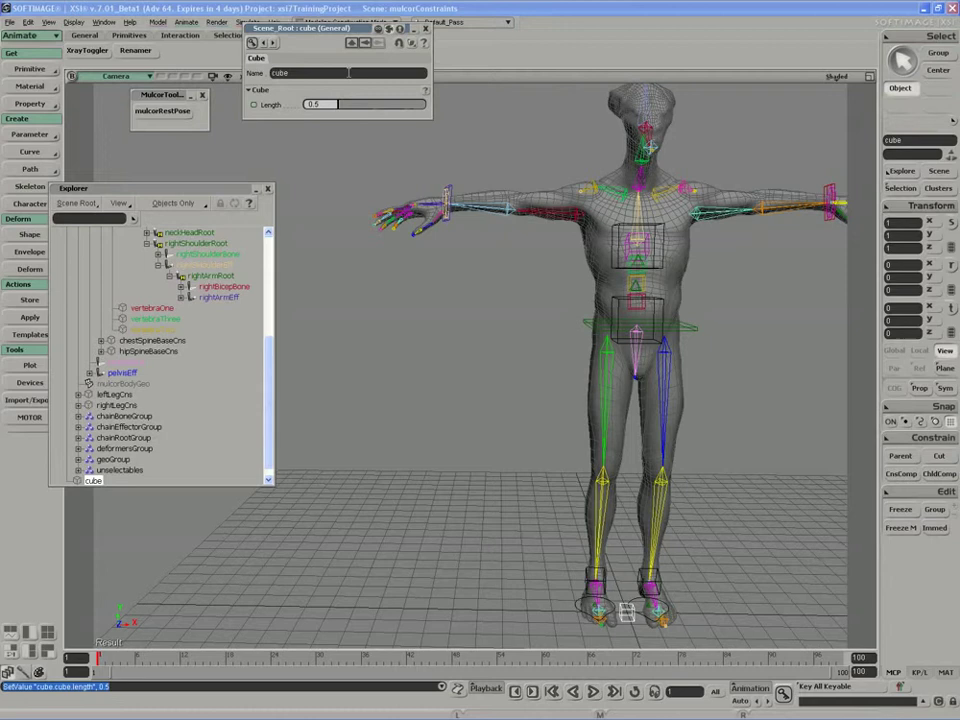
drag(338, 104, 347, 106)
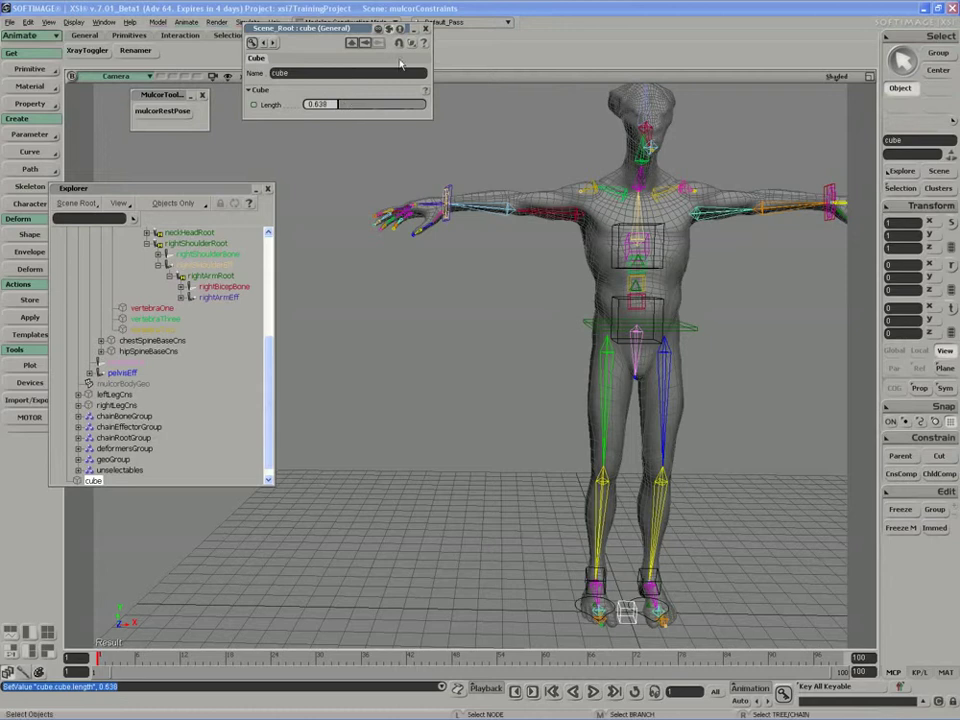
click(426, 29)
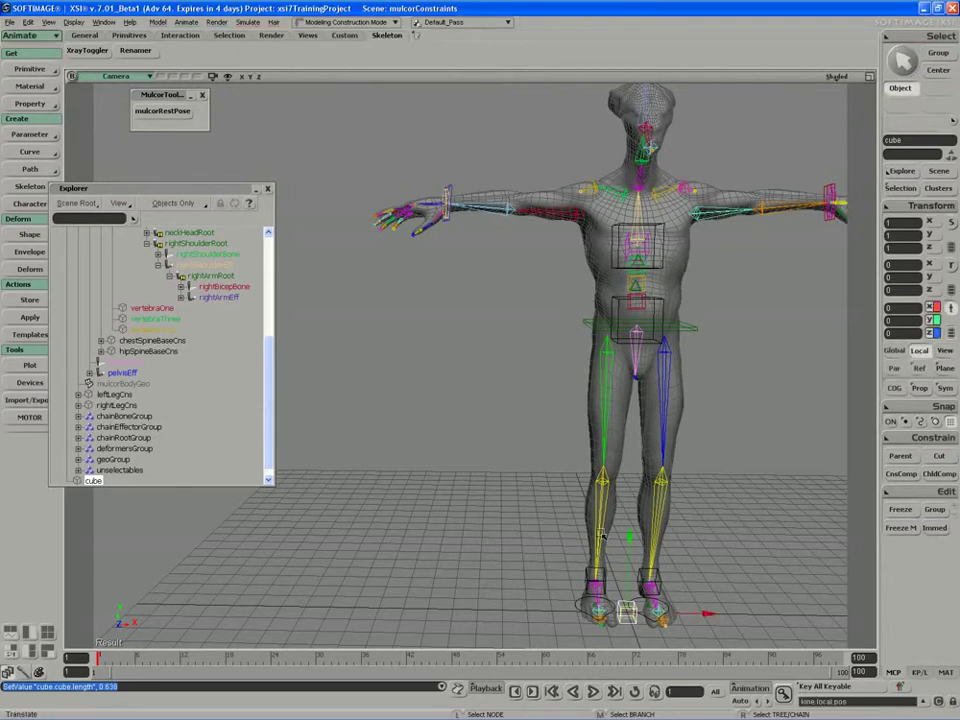
Move the cube above the right elbow and mirror it across the YZ plane with Duplicate Symmetry, keeping the default duplicate options
key(v)
drag(679, 587, 570, 140)
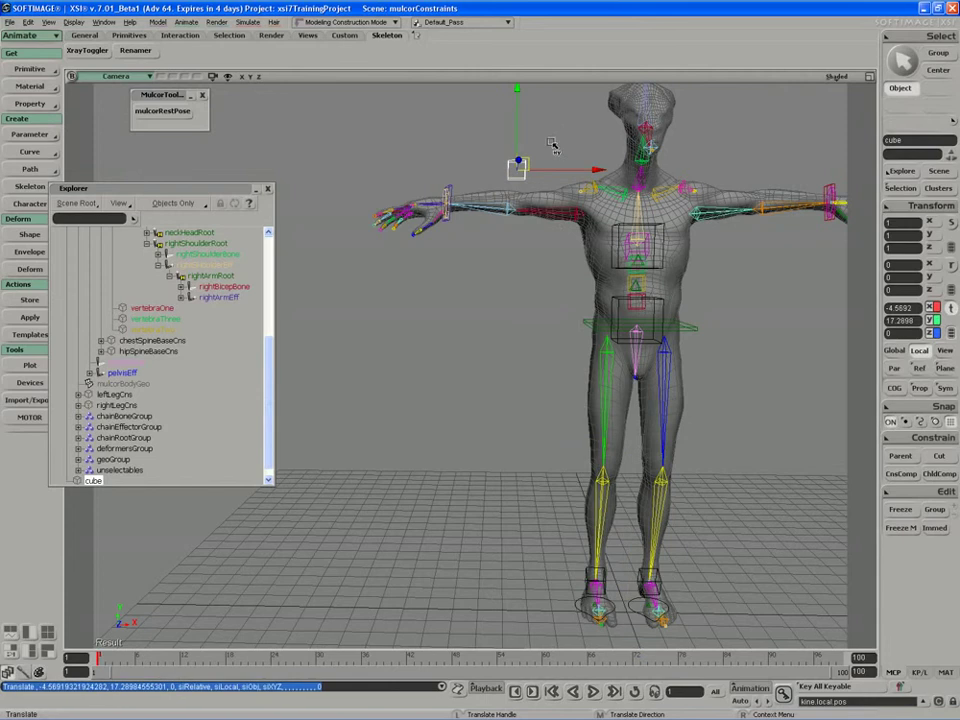
click(30, 186)
click(110, 405)
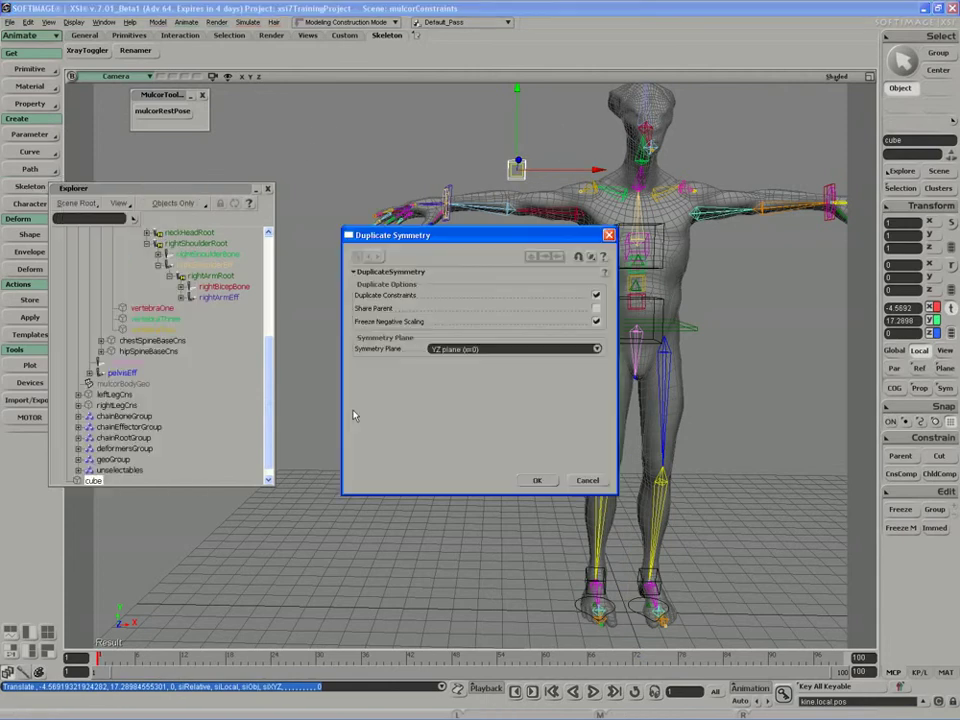
click(536, 480)
Select the chainRootGroup and toggle the visibility of its chain roots
key(s)
right_drag(514, 328, 503, 383)
middle_drag(503, 383, 461, 315)
key(space)
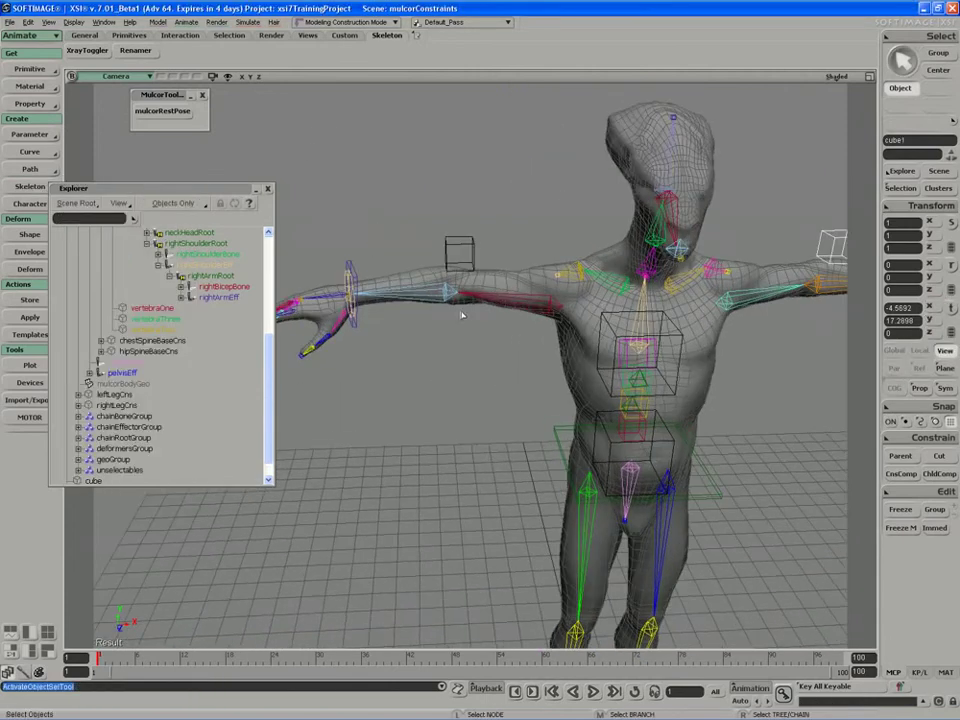
click(457, 253)
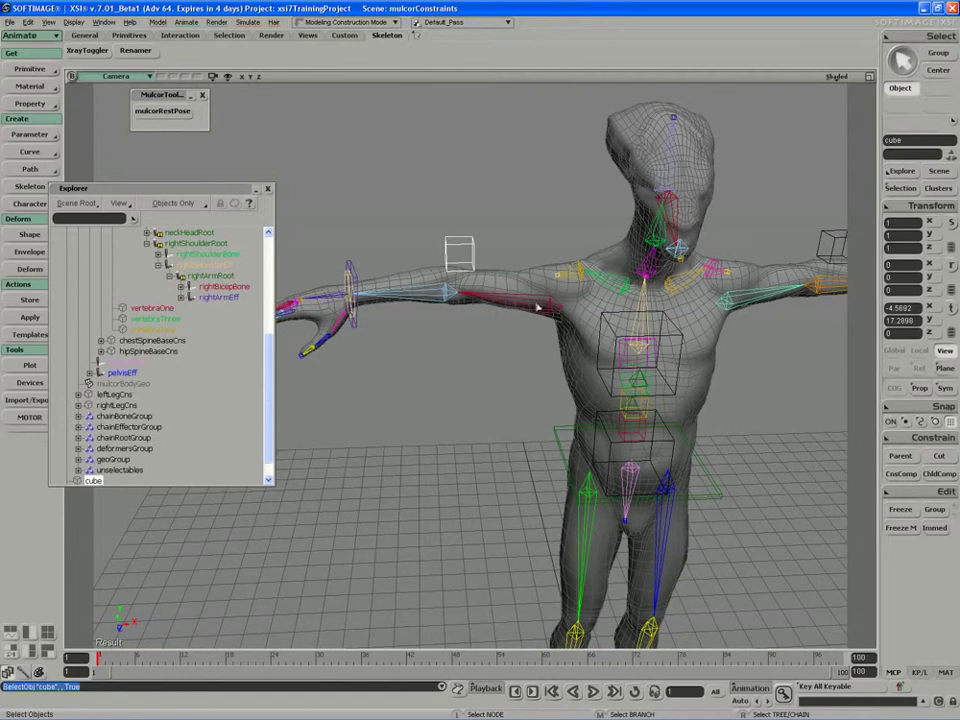
click(115, 438)
key(h)
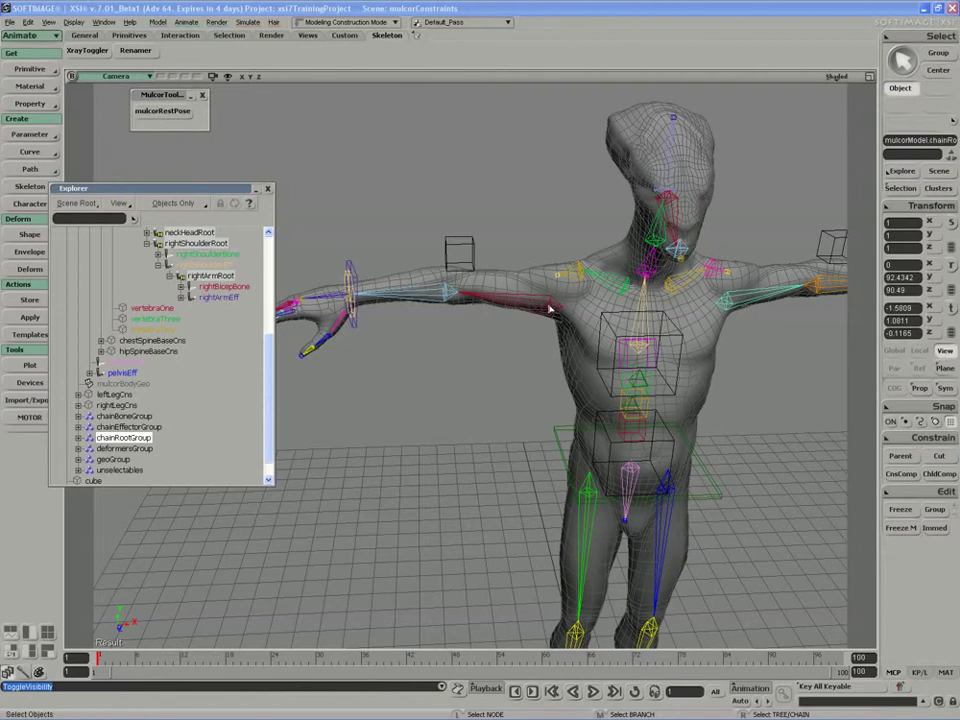
Examine the right hand and wrist up close and select the right palm bone
key(s)
drag(407, 311, 476, 321)
middle_drag(476, 321, 362, 384)
drag(362, 384, 414, 408)
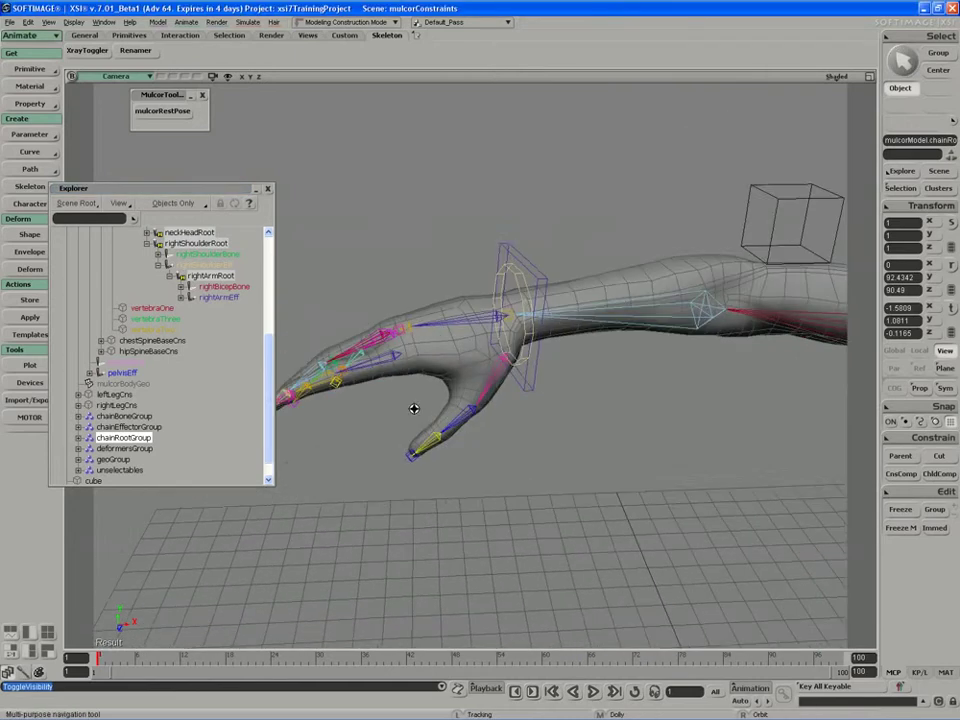
middle_drag(414, 408, 437, 369)
key(space)
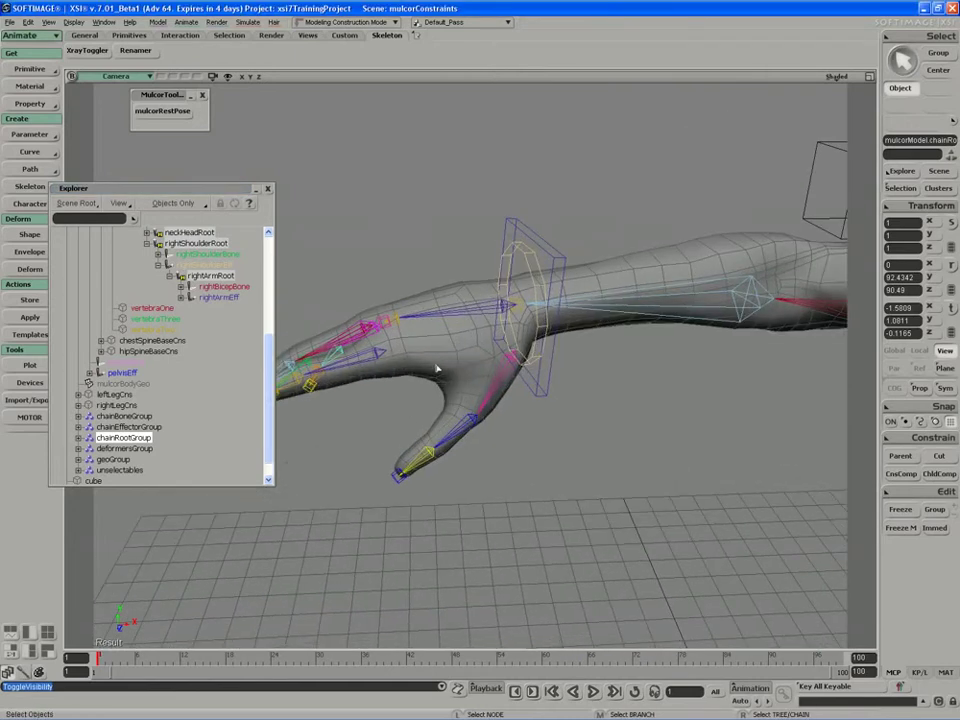
click(456, 318)
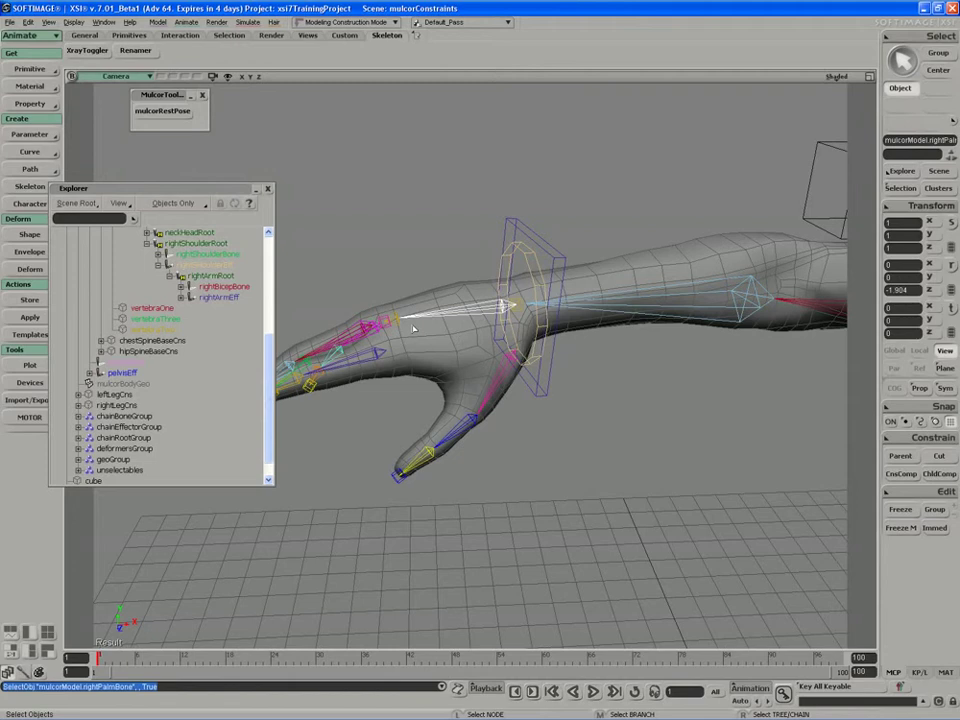
Select the cube above the right arm and match its translation and rotation to rightBicepBone
key(s)
middle_drag(518, 303, 653, 328)
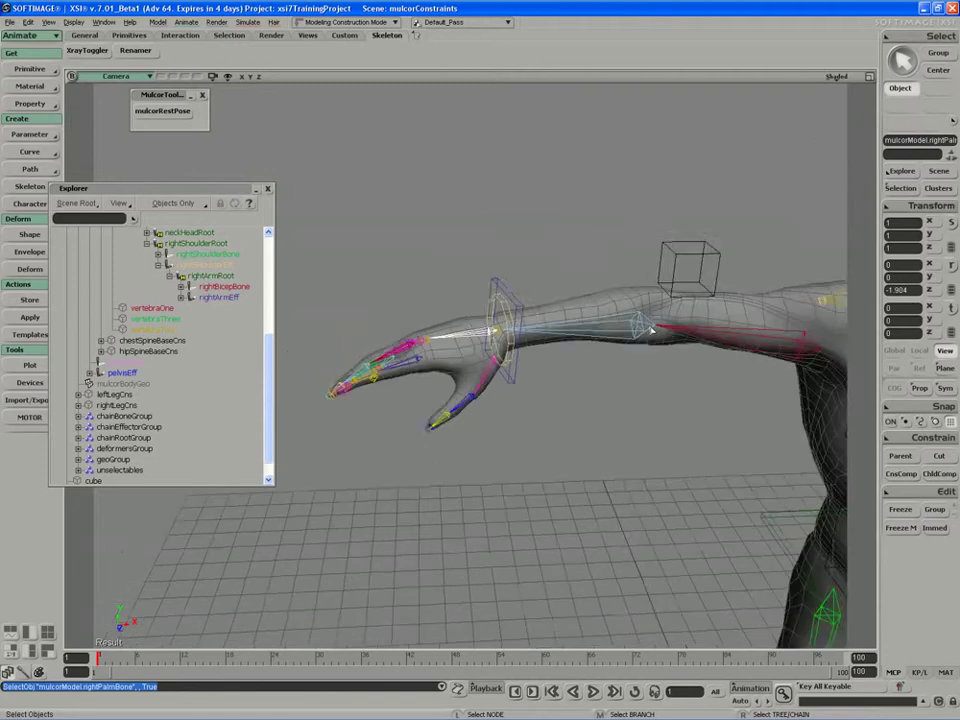
drag(653, 328, 585, 337)
key(space)
click(511, 279)
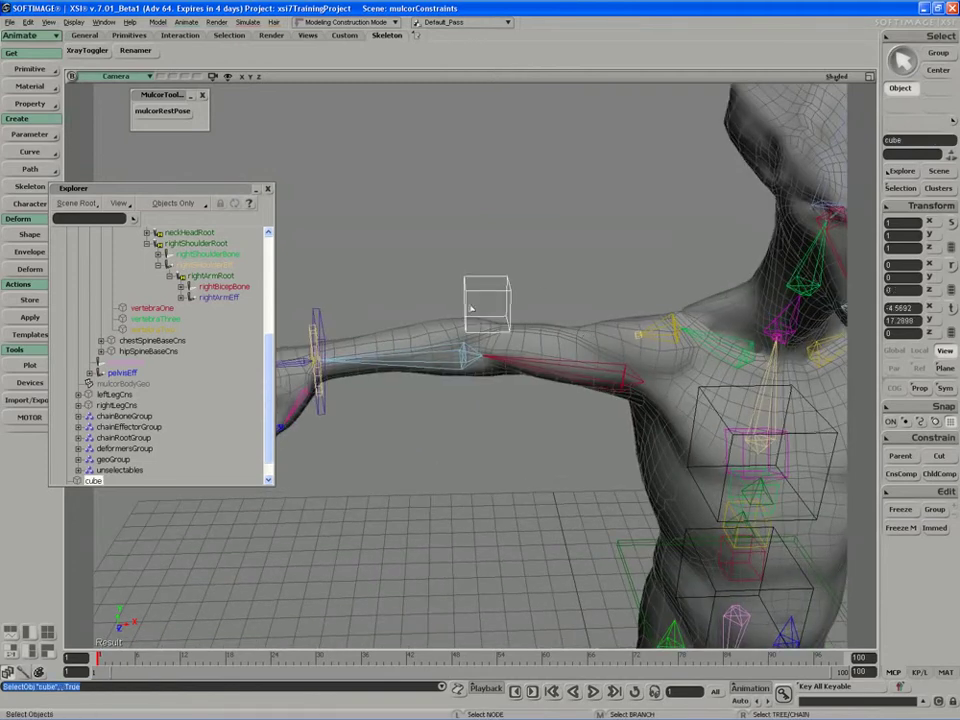
click(930, 205)
click(777, 371)
click(600, 394)
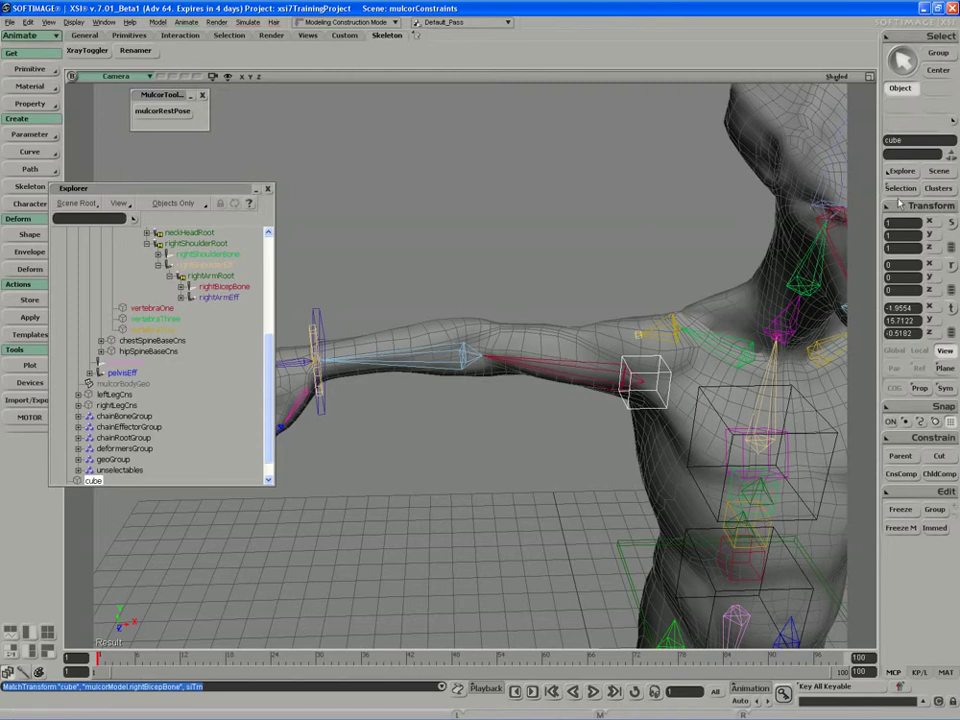
click(930, 205)
click(771, 396)
click(584, 391)
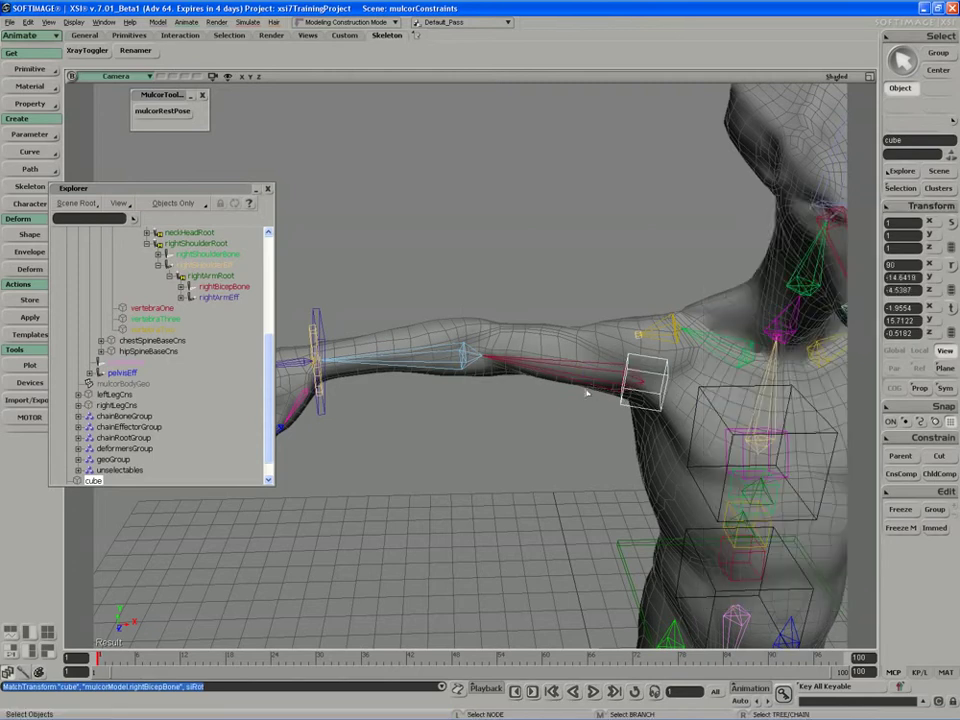
Select the mirrored cube above the left arm and match its rotation and translation to leftBicepBone
key(s)
right_drag(585, 392, 566, 405)
drag(800, 390, 583, 373)
middle_drag(583, 373, 595, 354)
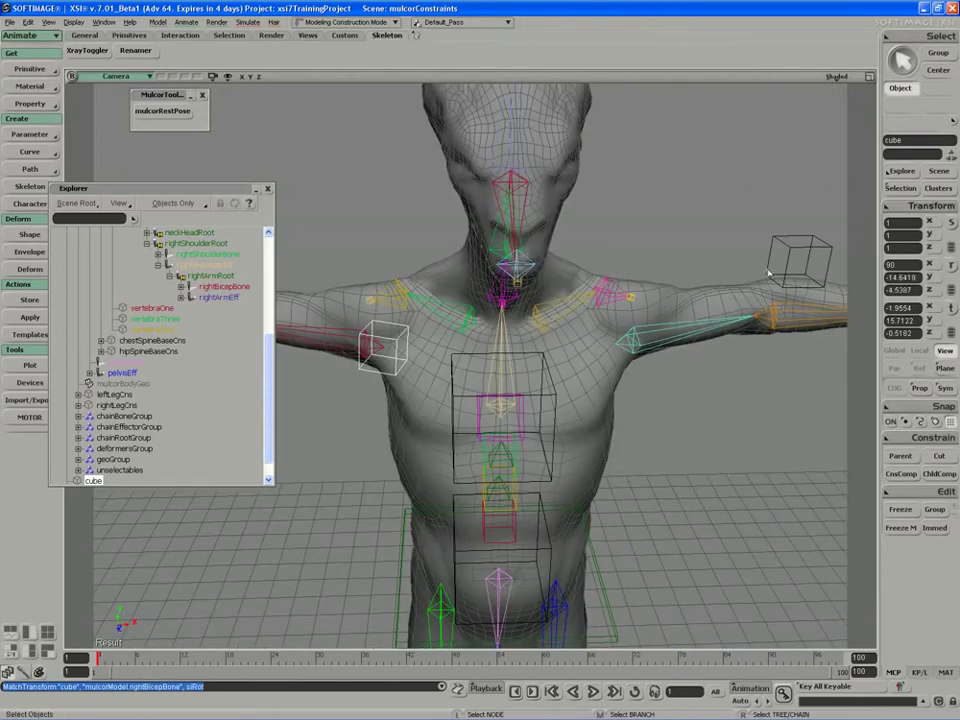
click(798, 238)
click(930, 205)
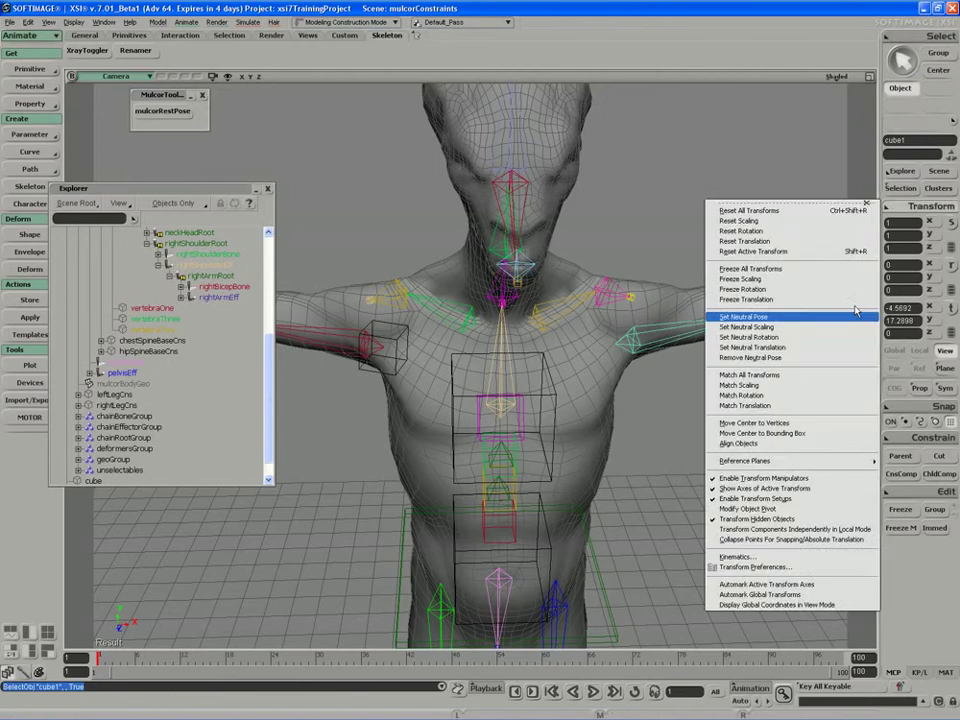
click(828, 397)
click(768, 326)
click(906, 209)
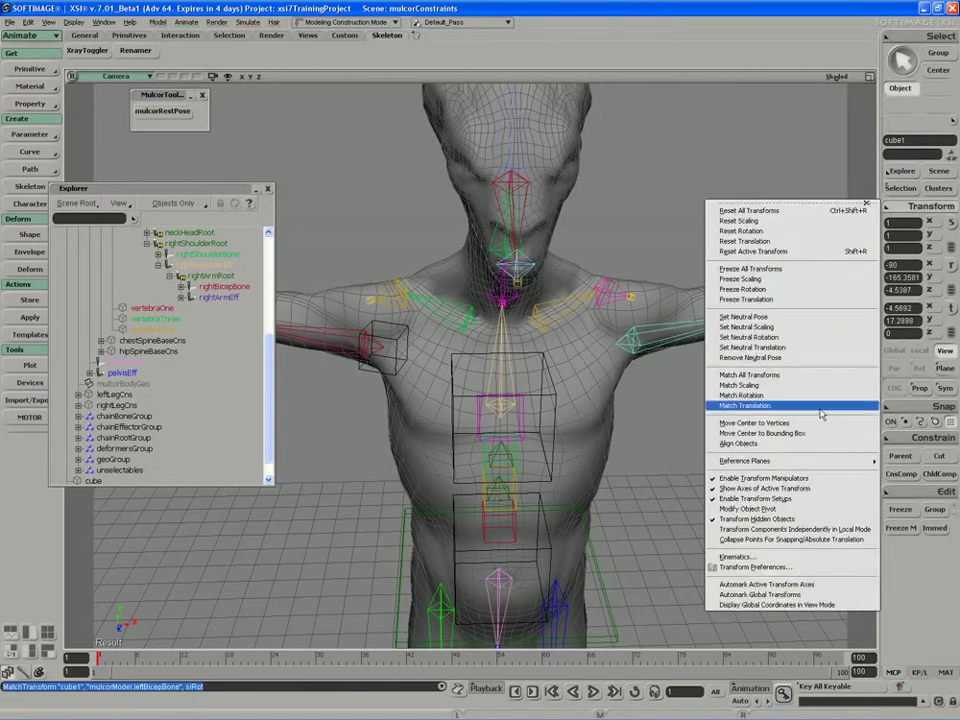
click(745, 405)
click(680, 343)
Select both shoulder cubes together, try translating them, and undo the move
right_drag(680, 343, 645, 392)
key(space)
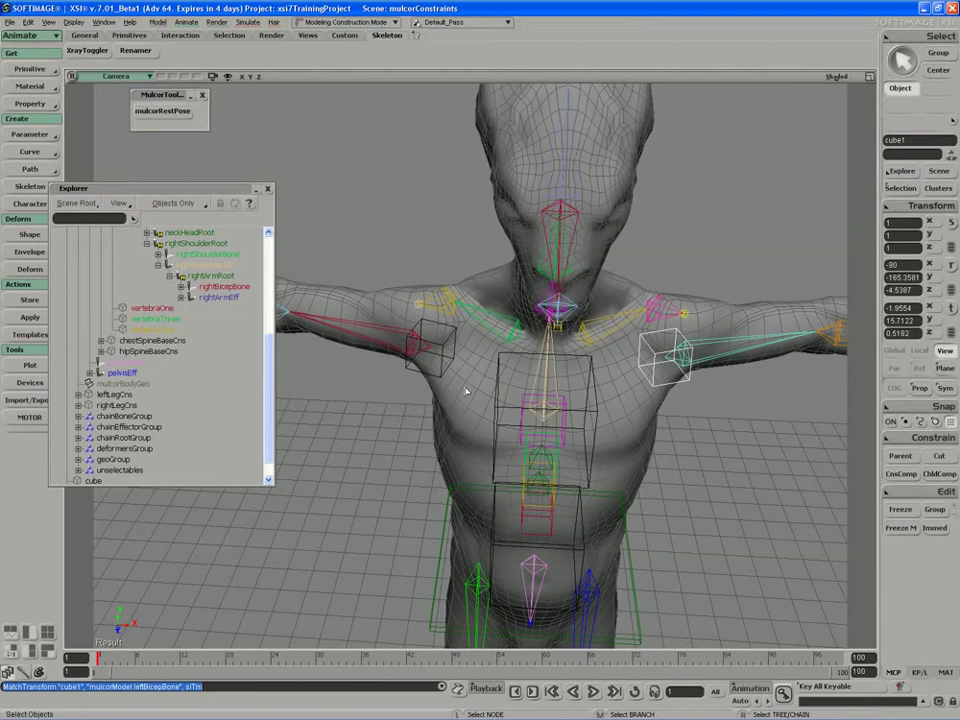
shift+click(453, 373)
key(v)
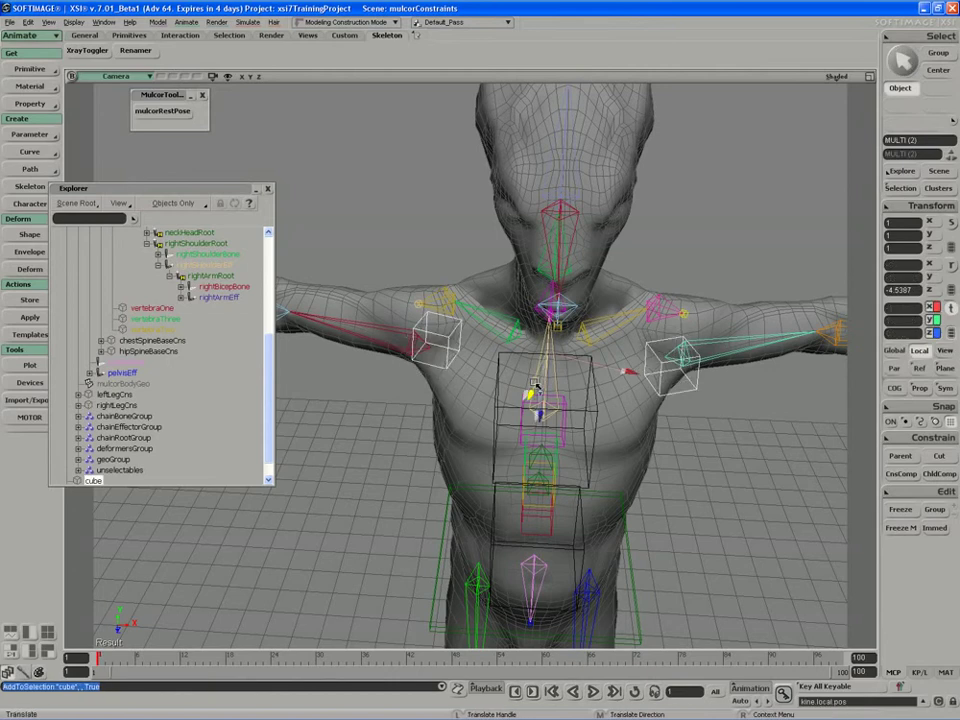
key(ctrl+z)
right_drag(536, 392, 592, 437)
key(space)
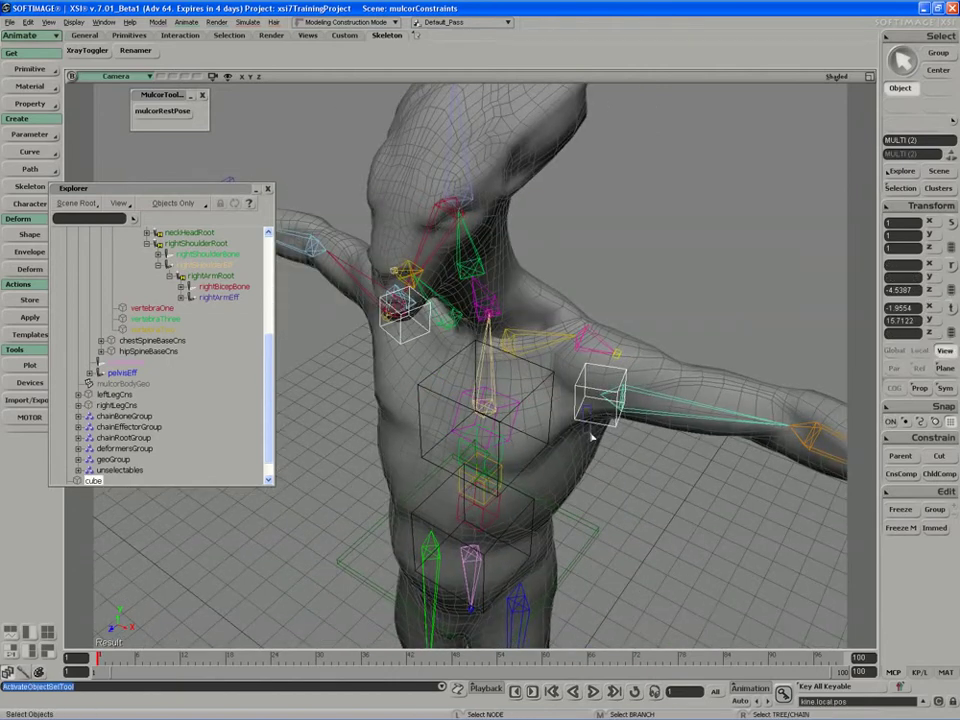
Move the left shoulder cube about 3.82 units along its local Y axis, away from the bicep bone
click(623, 366)
right_drag(620, 366, 562, 390)
key(v)
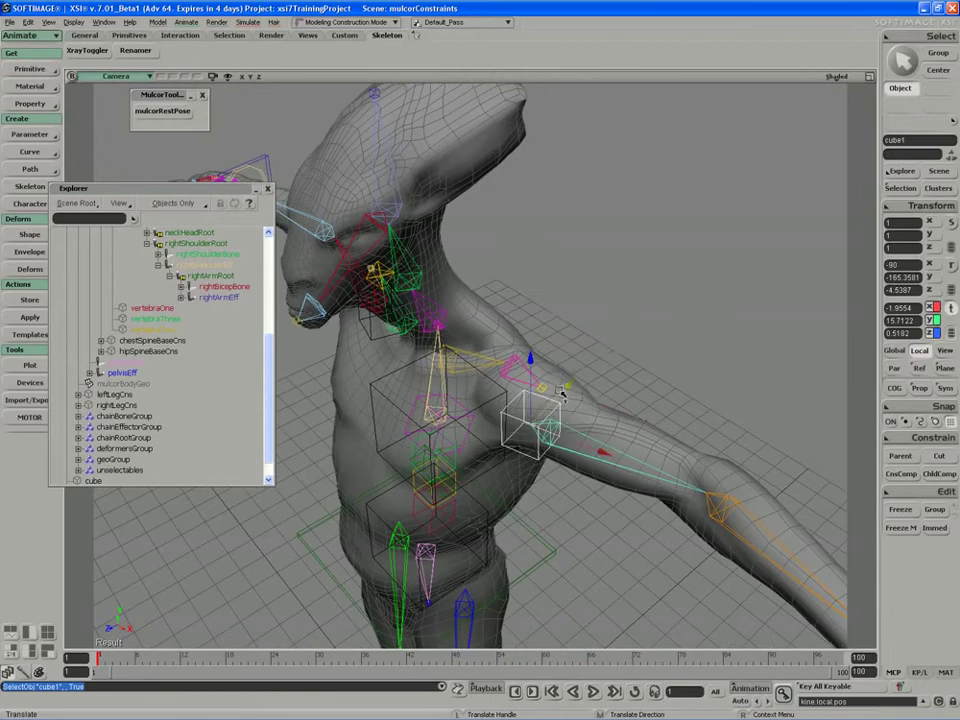
drag(567, 392, 678, 290)
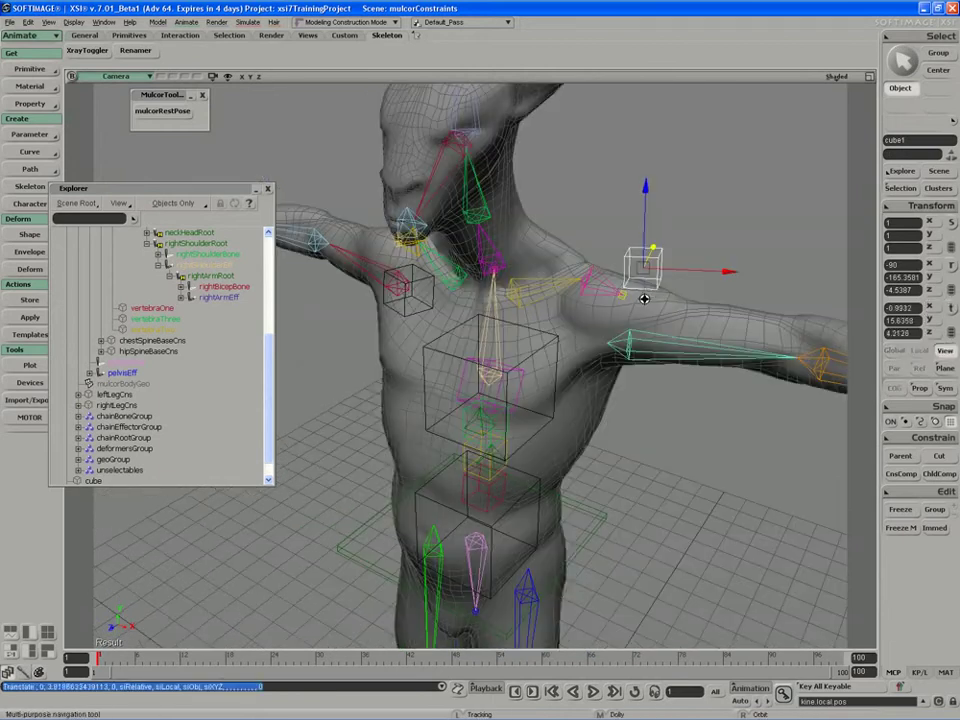
Mirror the left cube with Duplicate Symmetry, and move the right shoulder cube along its local Y axis close to the mirrored copy
key(space)
click(30, 186)
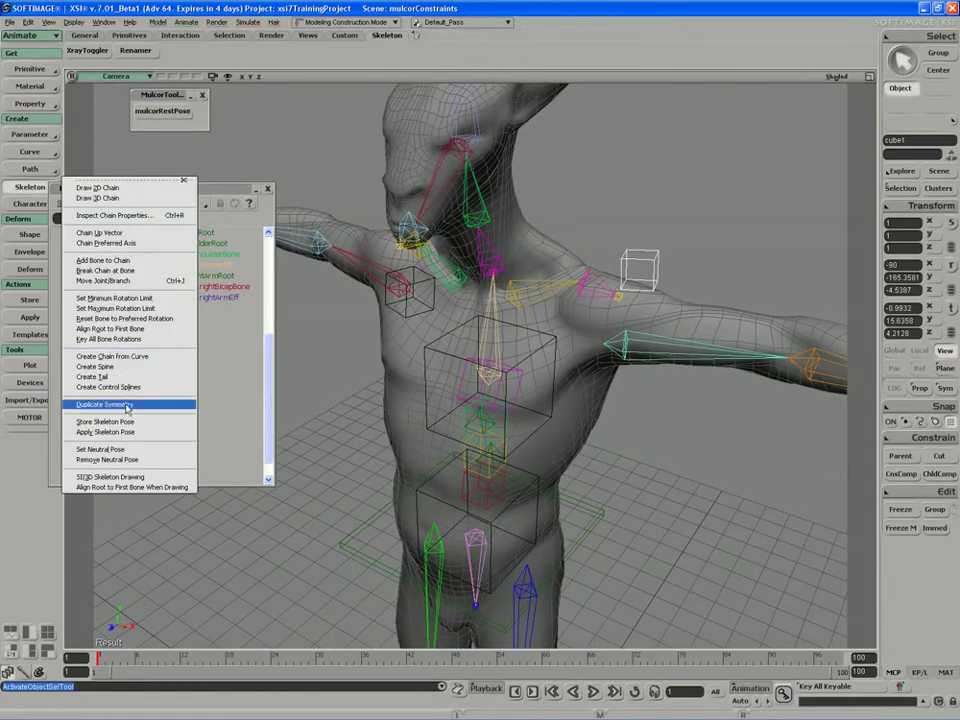
click(127, 405)
click(540, 477)
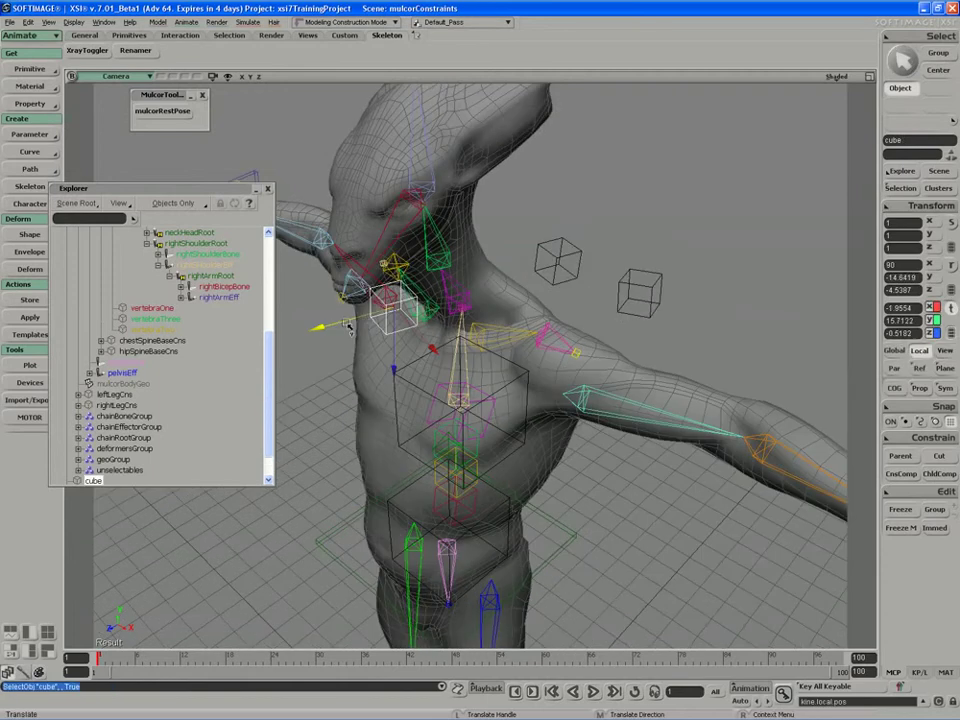
drag(345, 325, 482, 282)
key(space)
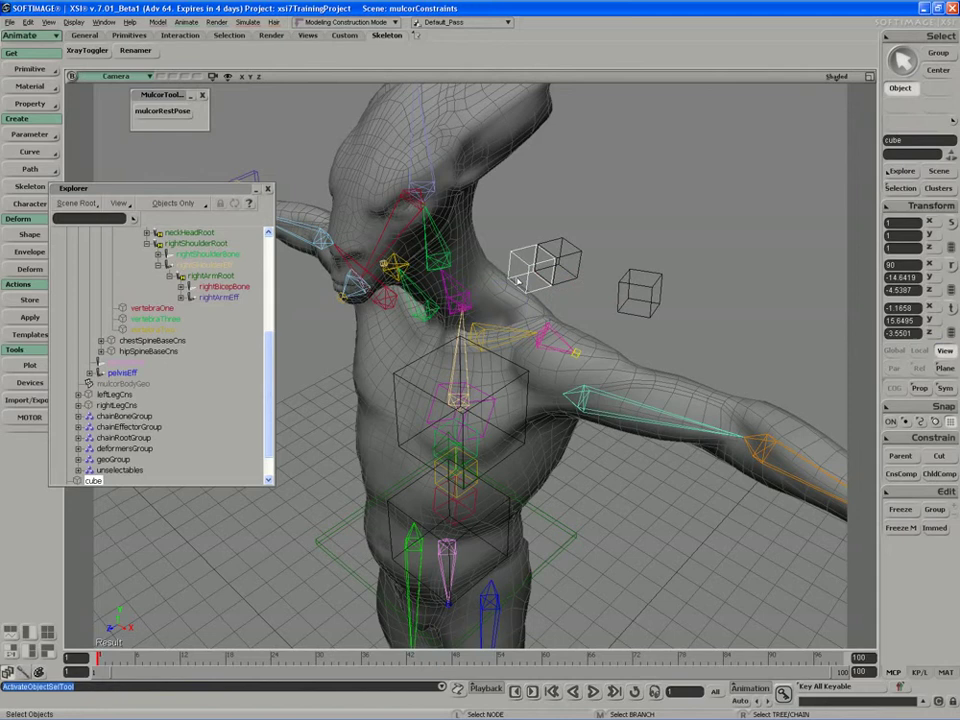
Delete the original right shoulder cube that sits beside its mirrored copy
key(Delete)
right_drag(600, 251, 573, 235)
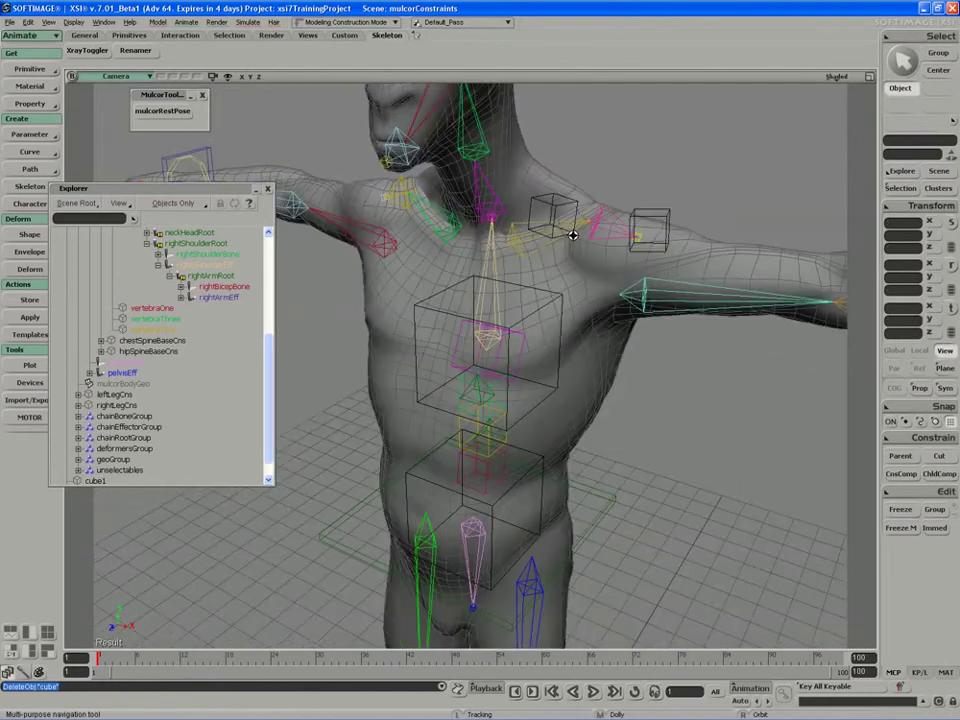
Apply a Chain Up Vector constraint to leftBicepBone, using the left shoulder cube as its target
click(681, 286)
key(s)
drag(673, 319, 636, 326)
middle_drag(636, 326, 686, 298)
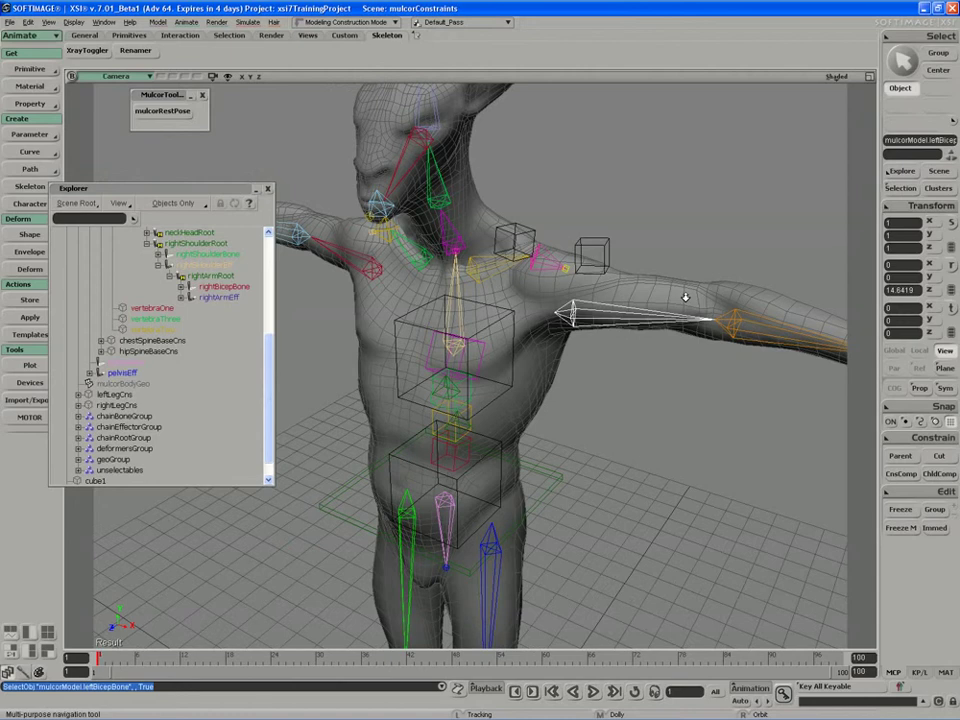
click(914, 433)
click(790, 305)
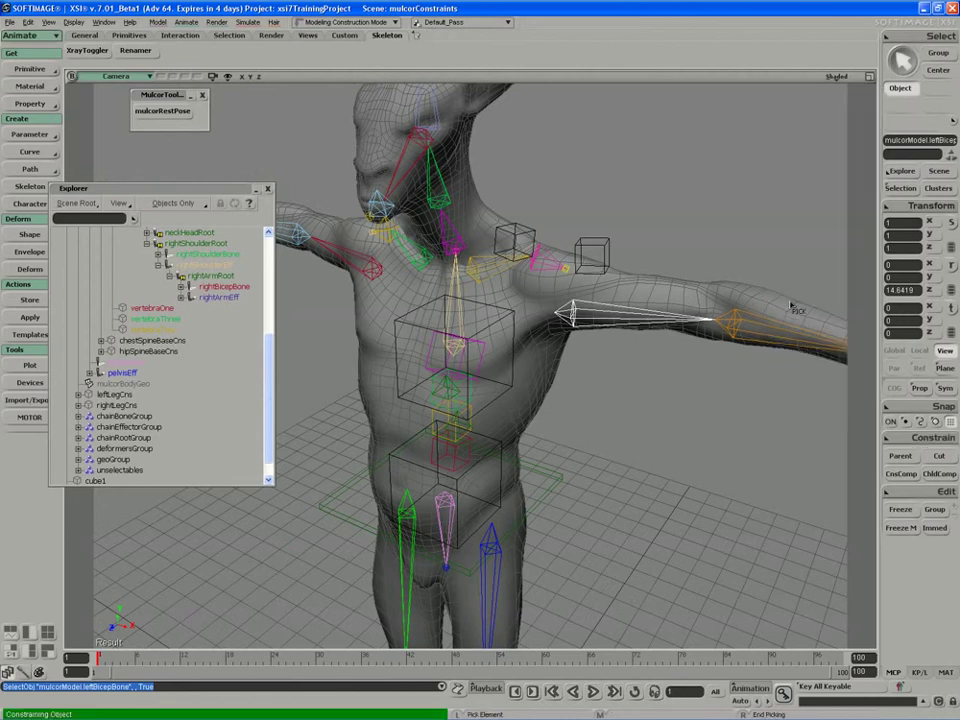
click(598, 240)
Apply a Chain Up Vector constraint to rightBicepBone, using the right shoulder cube as its target
key(s)
right_drag(590, 258, 583, 274)
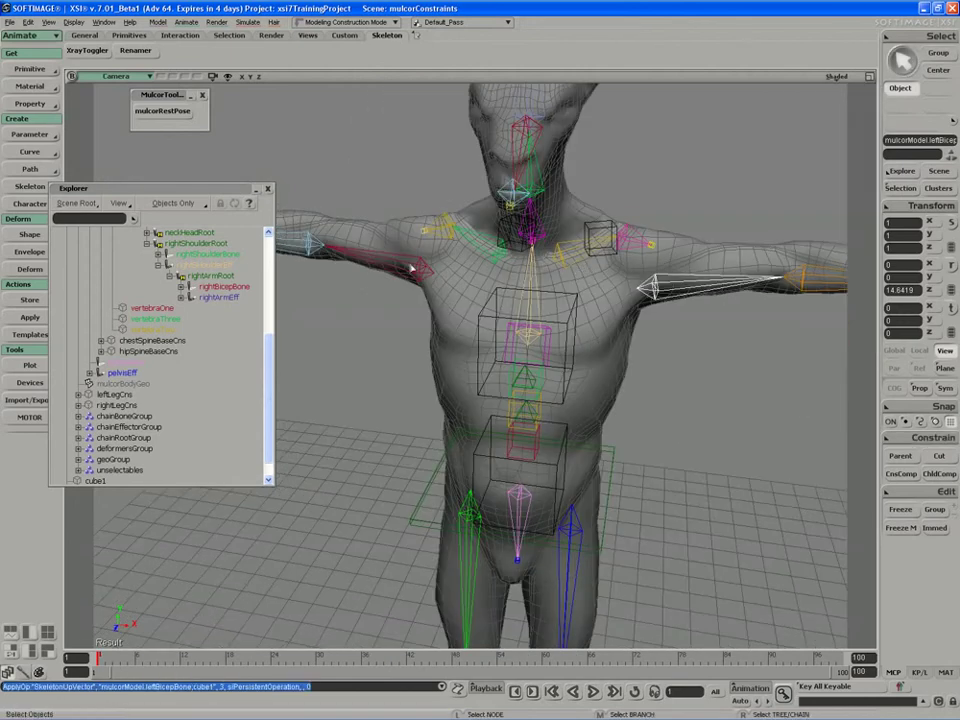
click(412, 268)
click(914, 437)
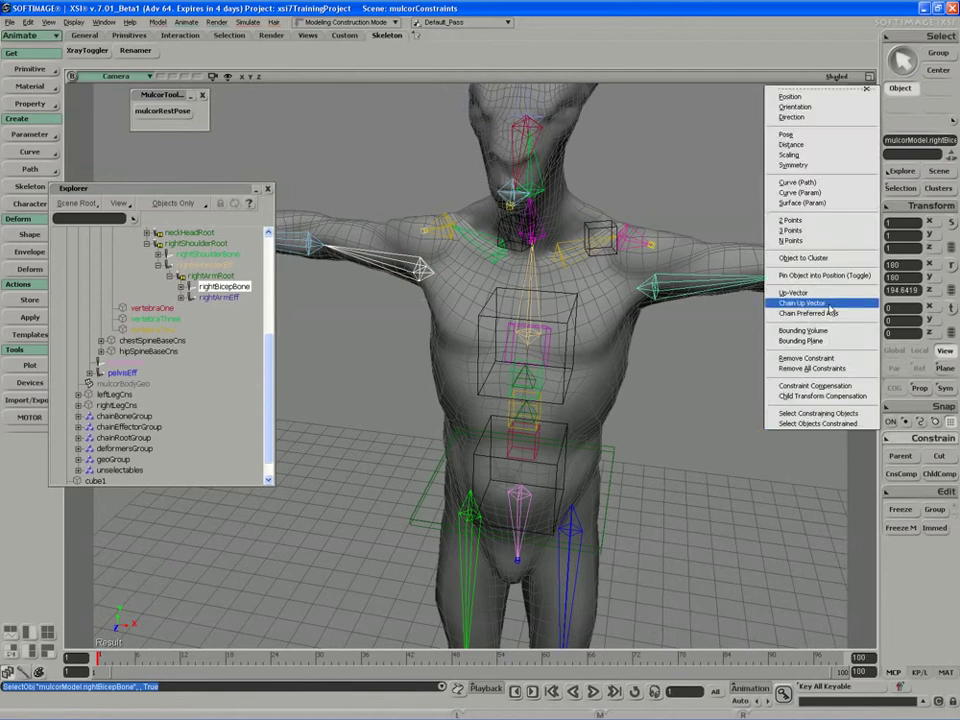
click(829, 306)
key(s)
right_drag(480, 304, 570, 335)
click(450, 240)
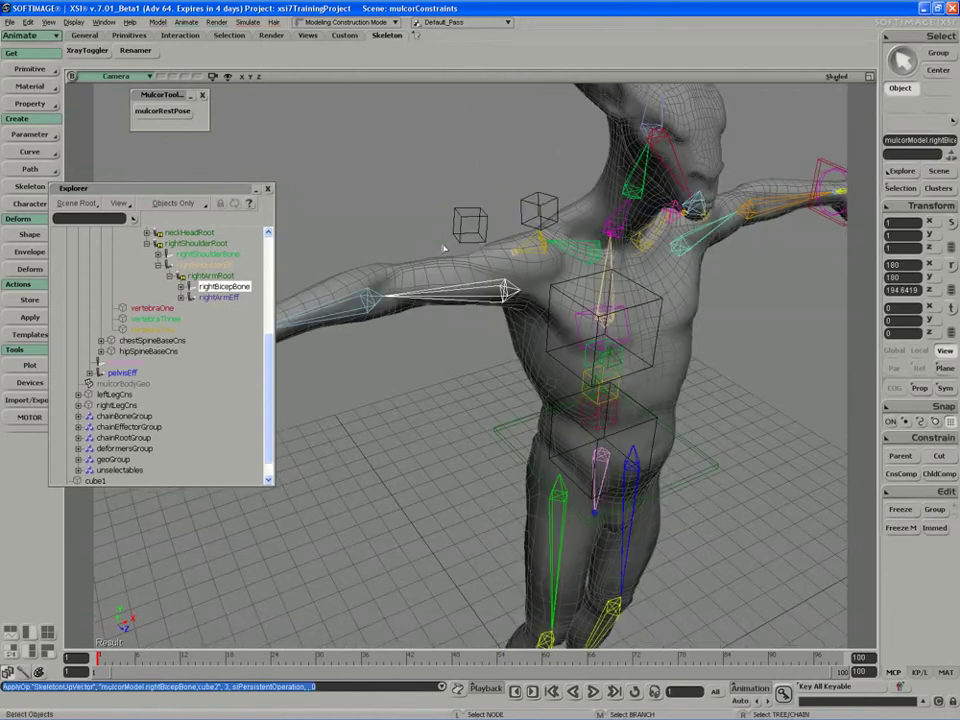
Try translating the left shoulder cube behind the arms, and undo the move
right_drag(444, 250, 489, 278)
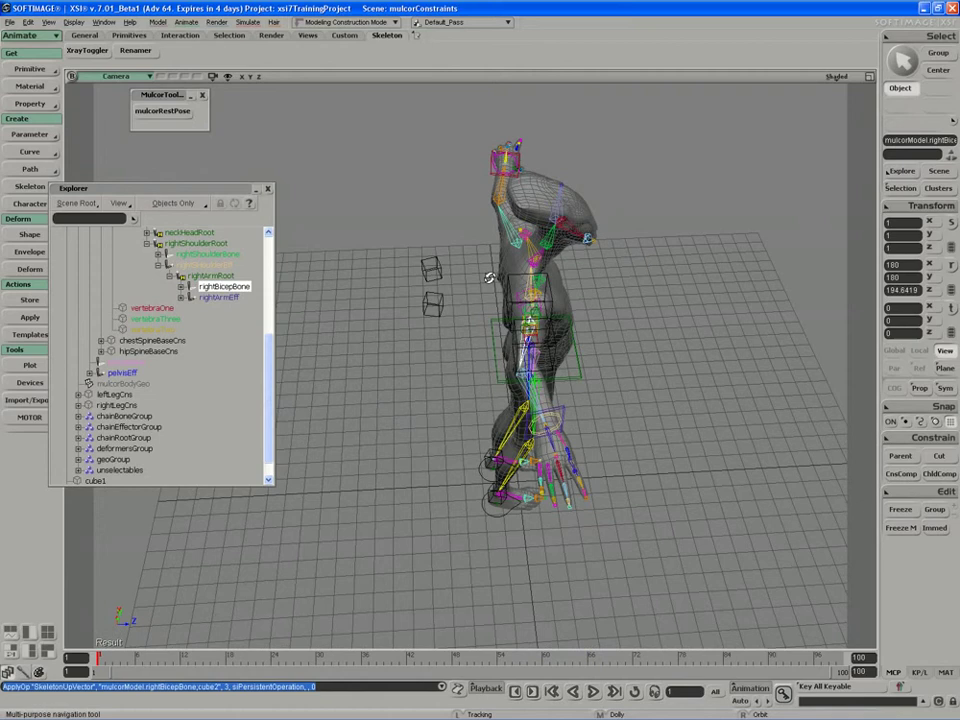
click(430, 269)
key(v)
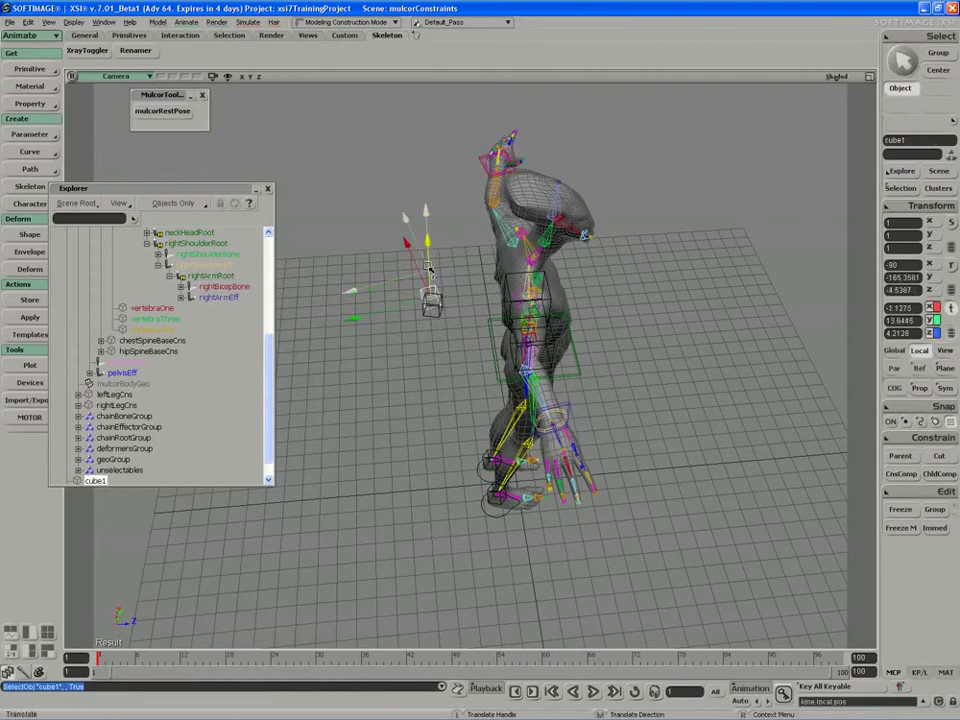
mouse_move(430, 268)
mouse_down()
mouse_move(435, 228)
mouse_move(435, 246)
mouse_up()
key(ctrl+z)
Unhide the chain roots by toggling the visibility of chainRootGroup
right_drag(435, 246, 465, 306)
key(space)
key(s)
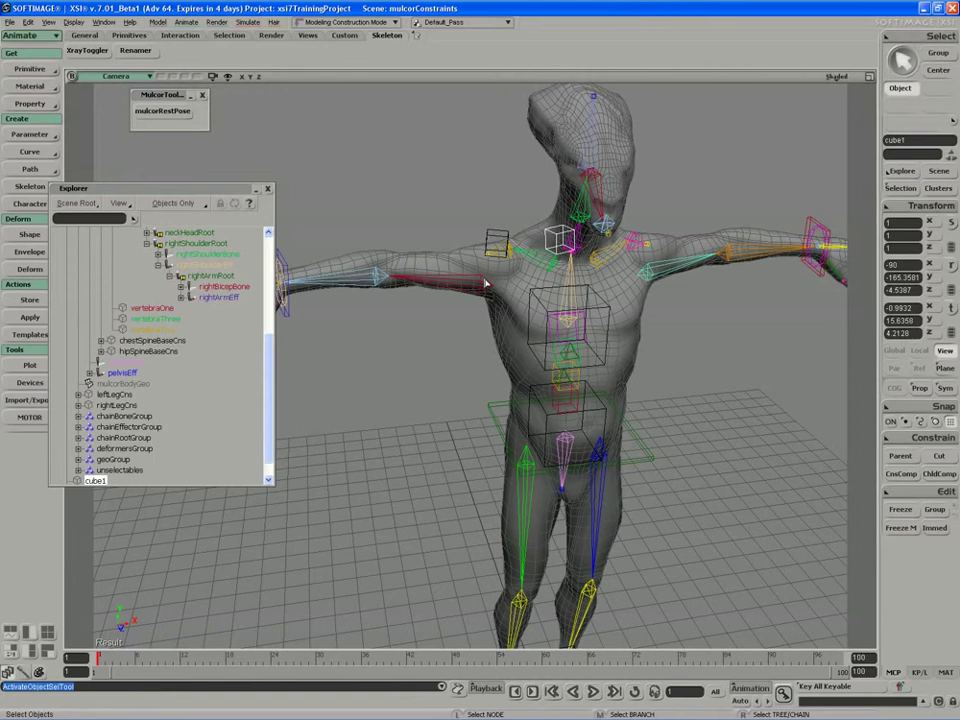
click(108, 448)
click(112, 438)
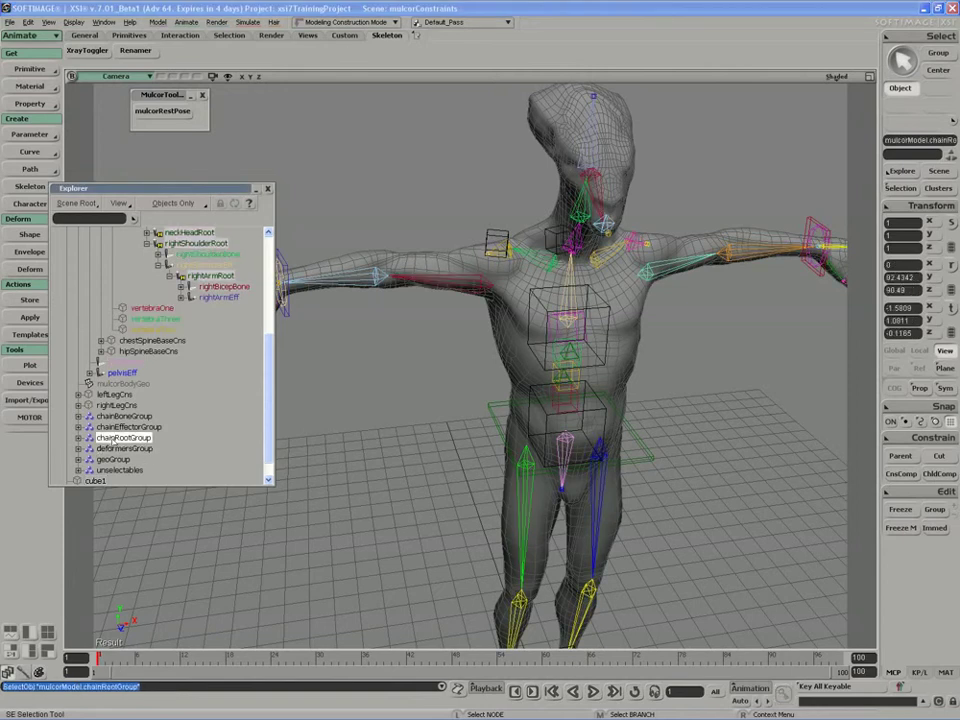
key(h)
Parent the right shoulder cube under rightArmRoot
key(s)
drag(516, 349, 514, 373)
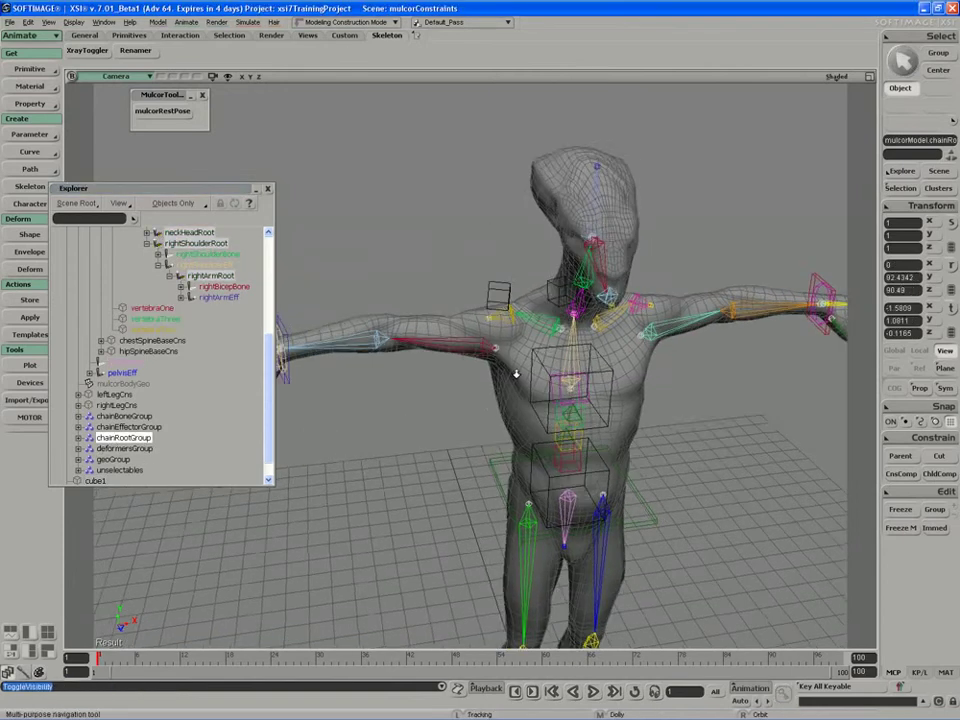
middle_drag(514, 373, 476, 405)
key(space)
click(508, 340)
key(s)
right_drag(508, 340, 514, 338)
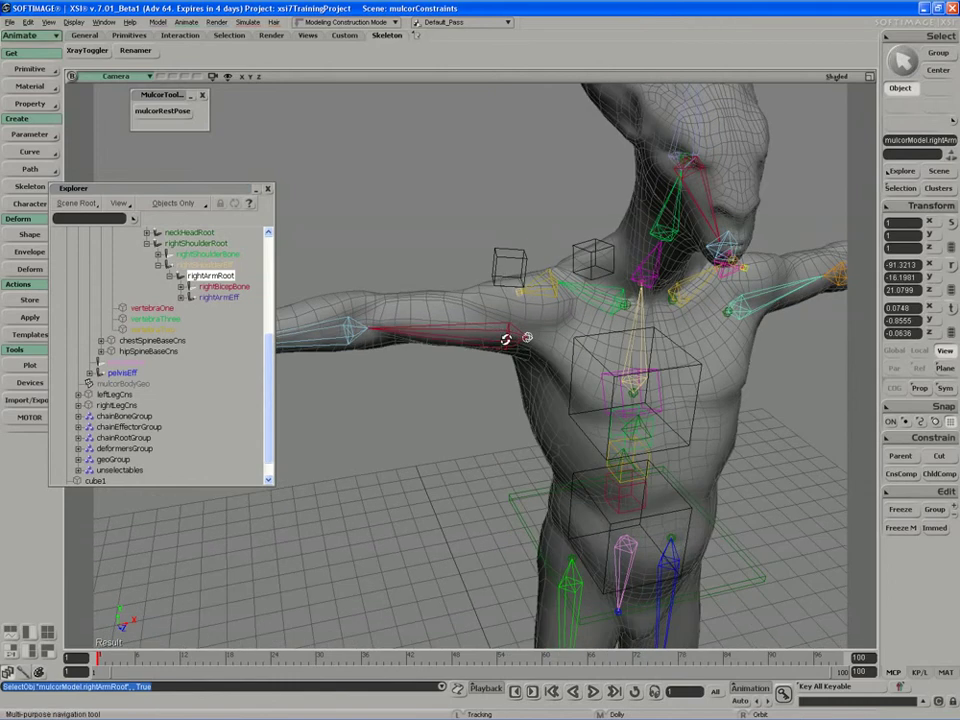
click(899, 456)
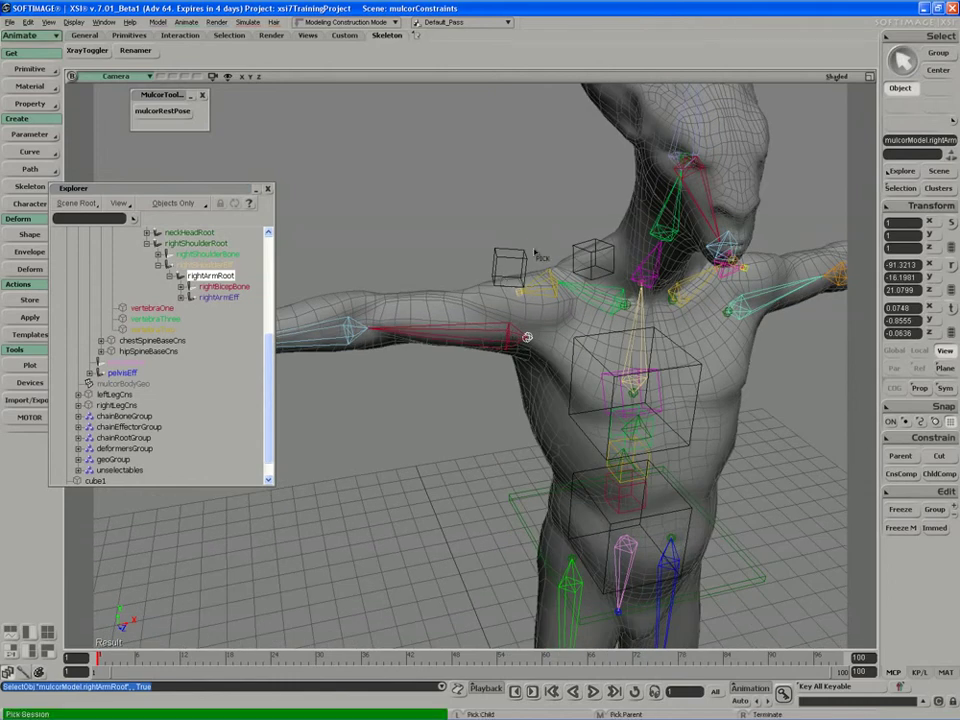
click(509, 267)
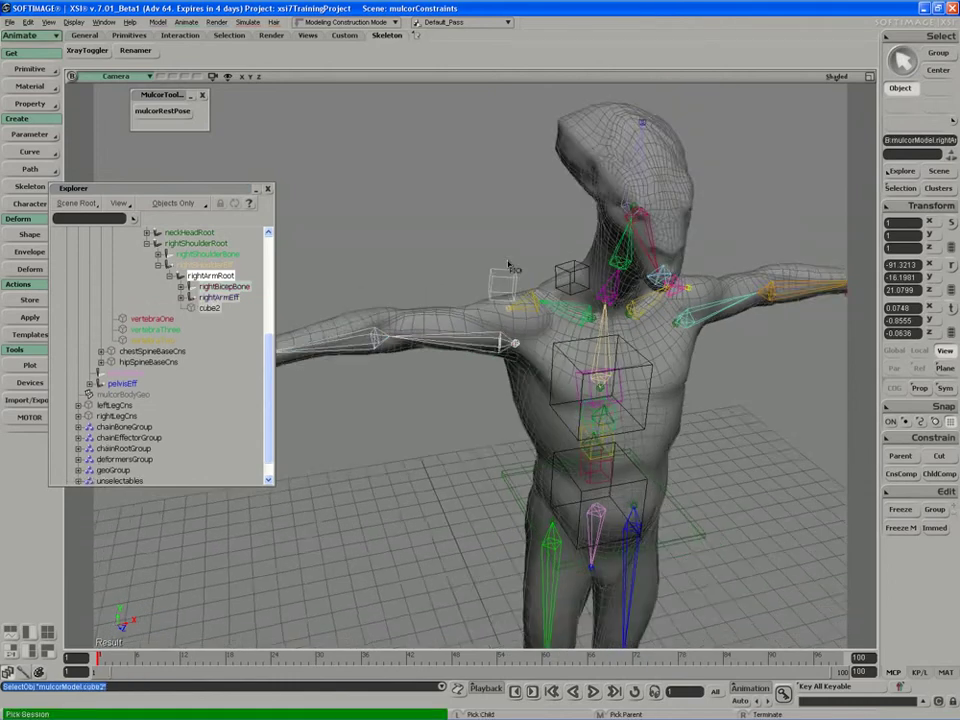
right_click(509, 267)
Test the right cube's parenting by moving the pelvis root about 0.68 units along its local Z axis, and undo the move
key(s)
middle_drag(509, 267, 508, 272)
right_drag(508, 272, 545, 275)
key(space)
click(553, 439)
key(v)
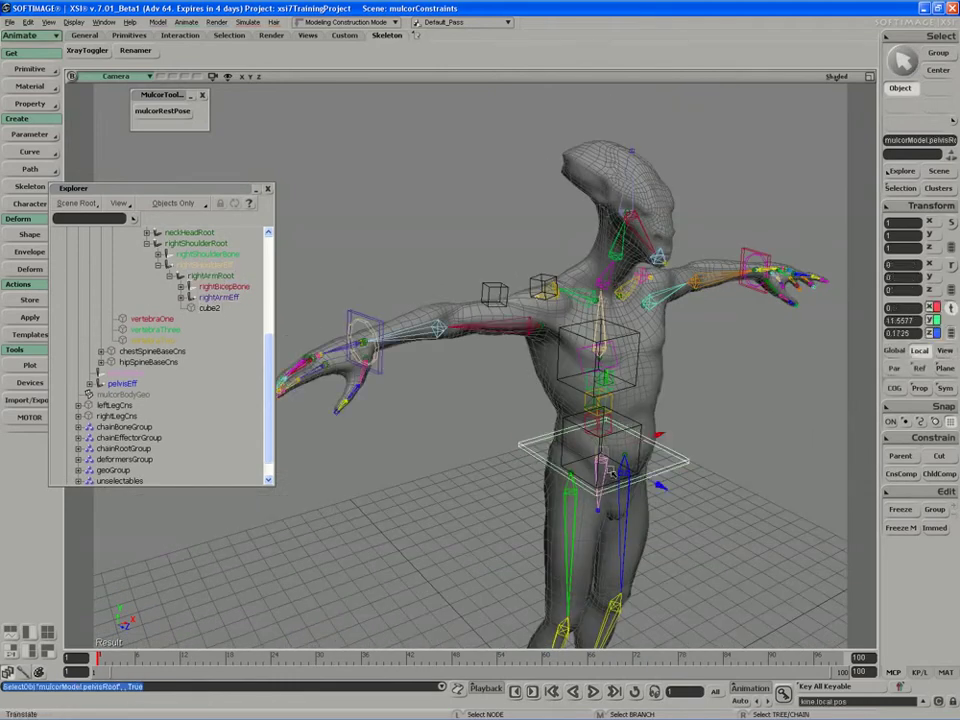
mouse_move(627, 470)
mouse_down()
mouse_move(668, 496)
mouse_move(639, 486)
mouse_up()
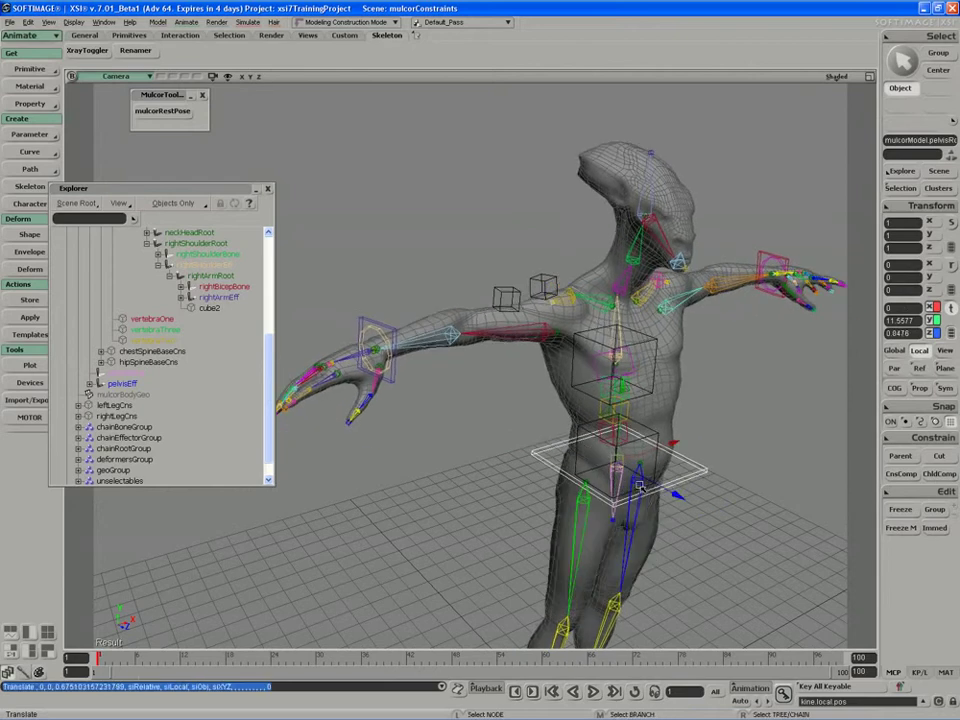
key(ctrl+z)
Test the right arm by lowering rightArmEff beside the body and shifting the right cube, and undo both moves
click(363, 333)
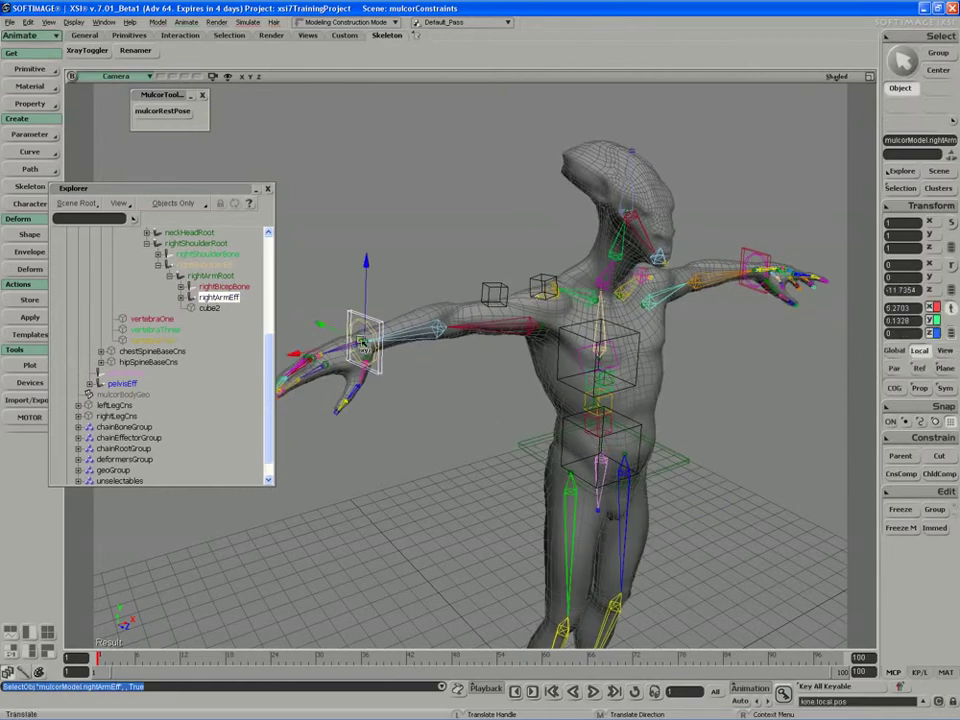
drag(363, 333, 561, 471)
key(s)
right_drag(560, 415, 482, 393)
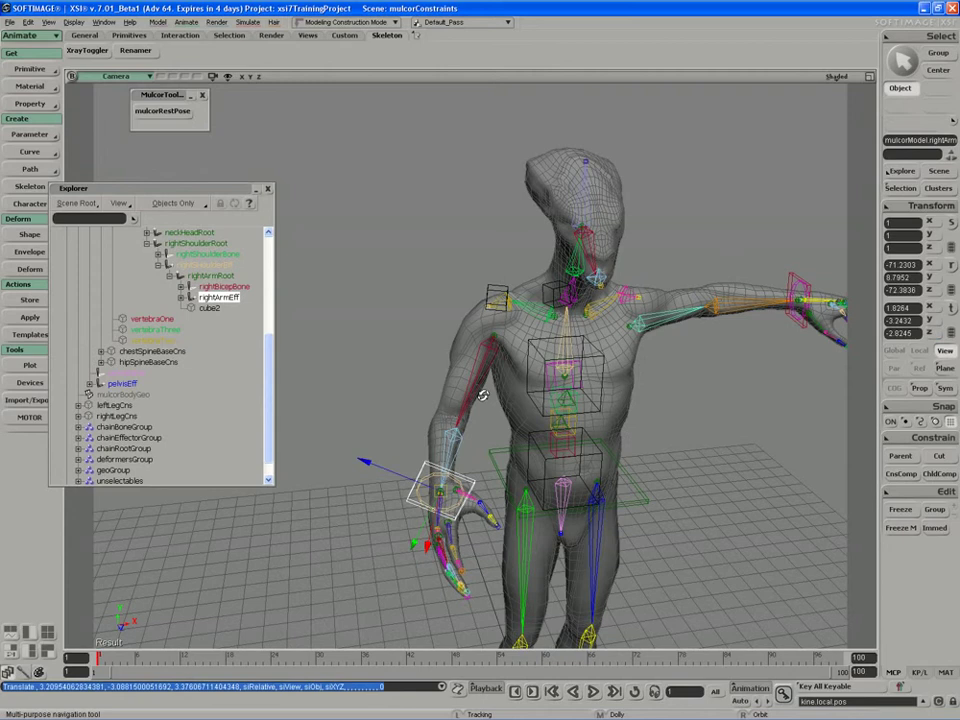
key(space)
click(491, 298)
key(v)
mouse_move(502, 304)
mouse_down()
mouse_move(457, 299)
mouse_move(531, 311)
mouse_move(499, 307)
mouse_up()
key(space)
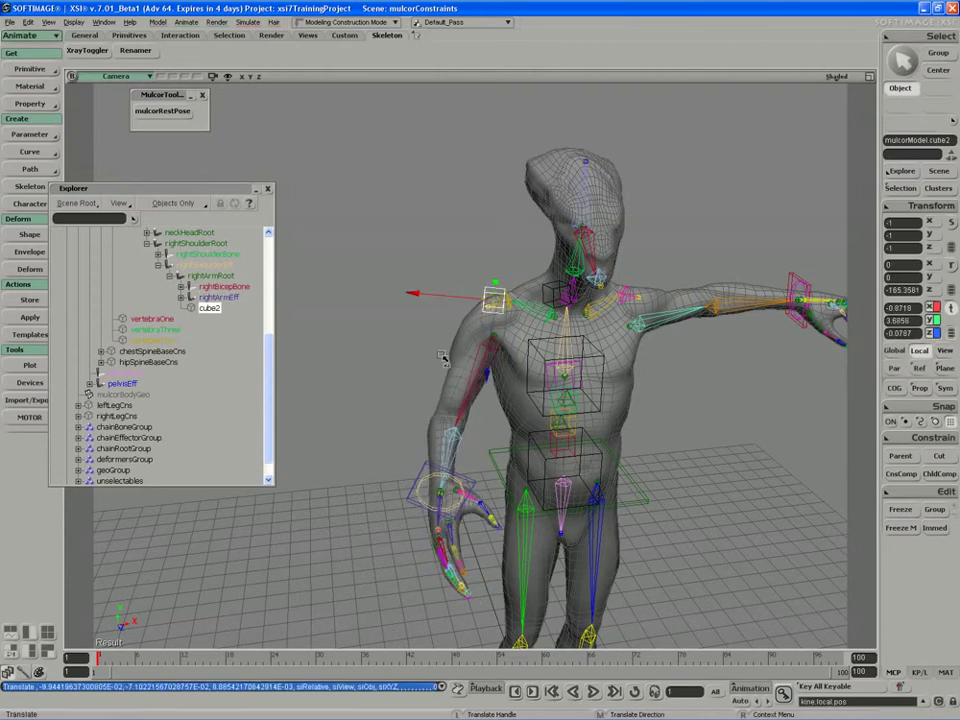
key(ctrl+z)
key(ctrl+z)
key(space)
key(v)
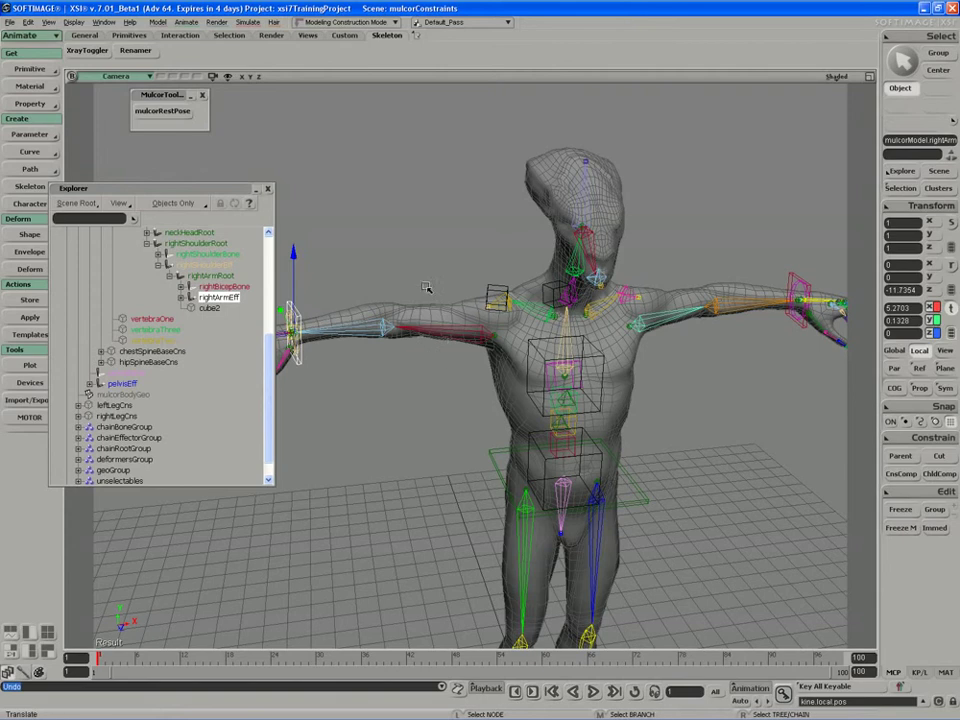
Parent the left shoulder cube under leftArmRoot and clear the selection
key(s)
drag(419, 305, 435, 301)
right_drag(435, 300, 461, 334)
key(s)
right_drag(568, 364, 555, 379)
key(space)
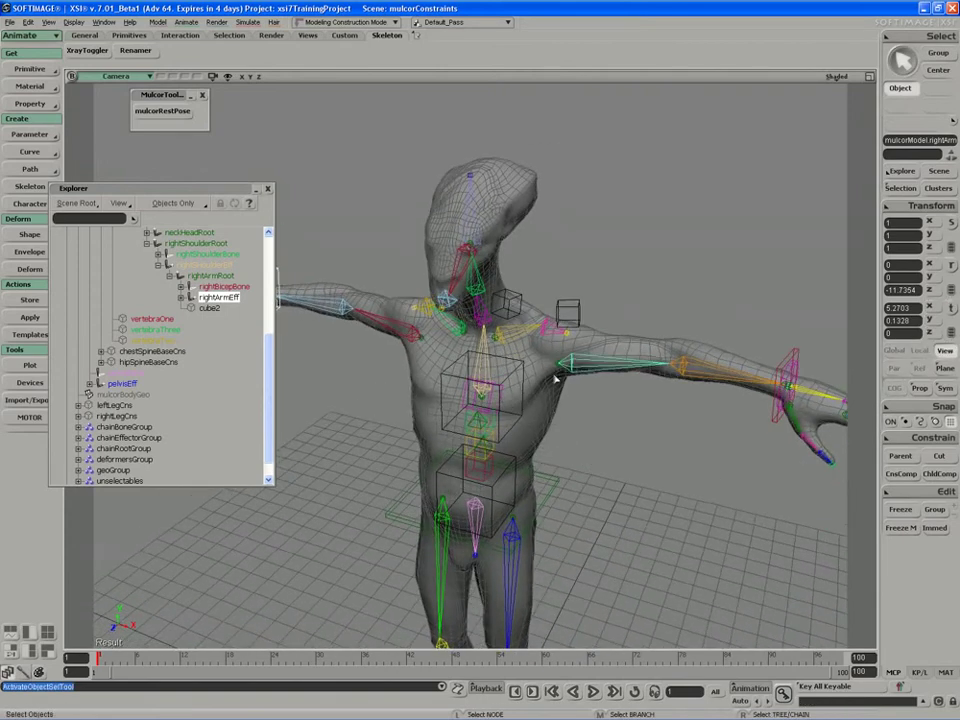
click(557, 368)
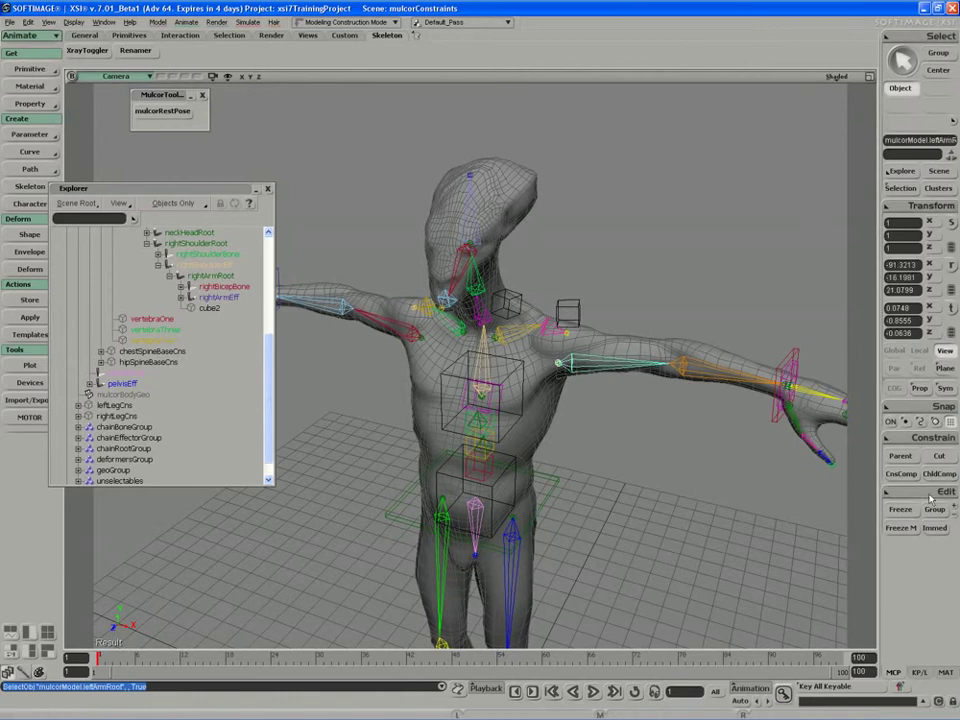
click(902, 456)
click(577, 314)
key(s)
mouse_move(578, 315)
right_down()
mouse_move(617, 315)
mouse_move(615, 303)
mouse_move(566, 306)
mouse_move(574, 298)
right_up()
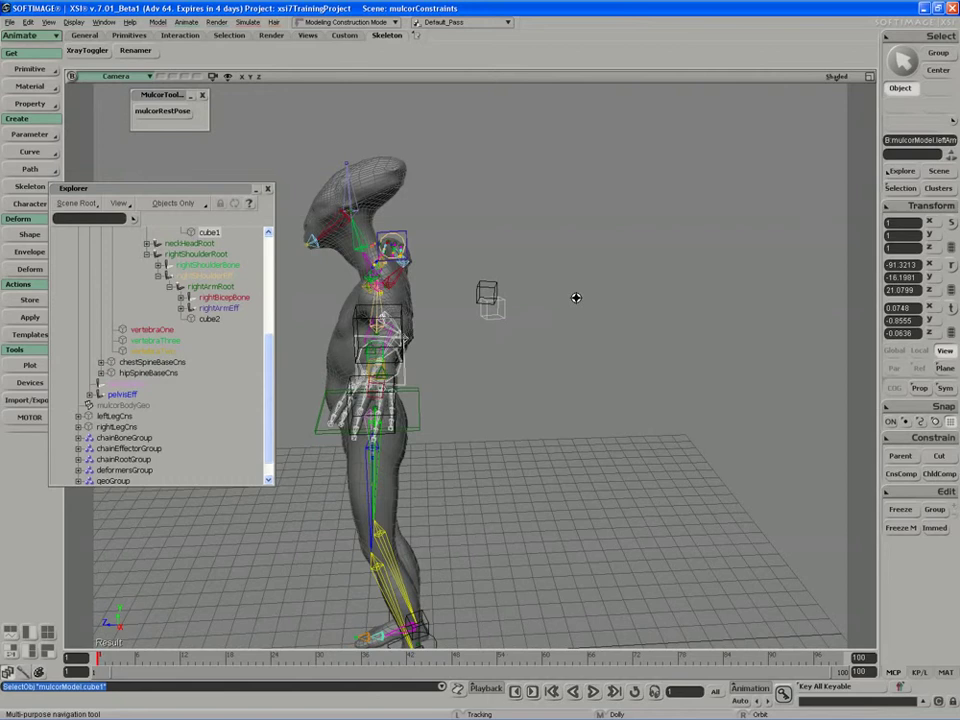
click(575, 346)
Select the left knee control curve at the foot and rename it leftKneeDirectionCns
key(s)
right_drag(575, 346, 555, 326)
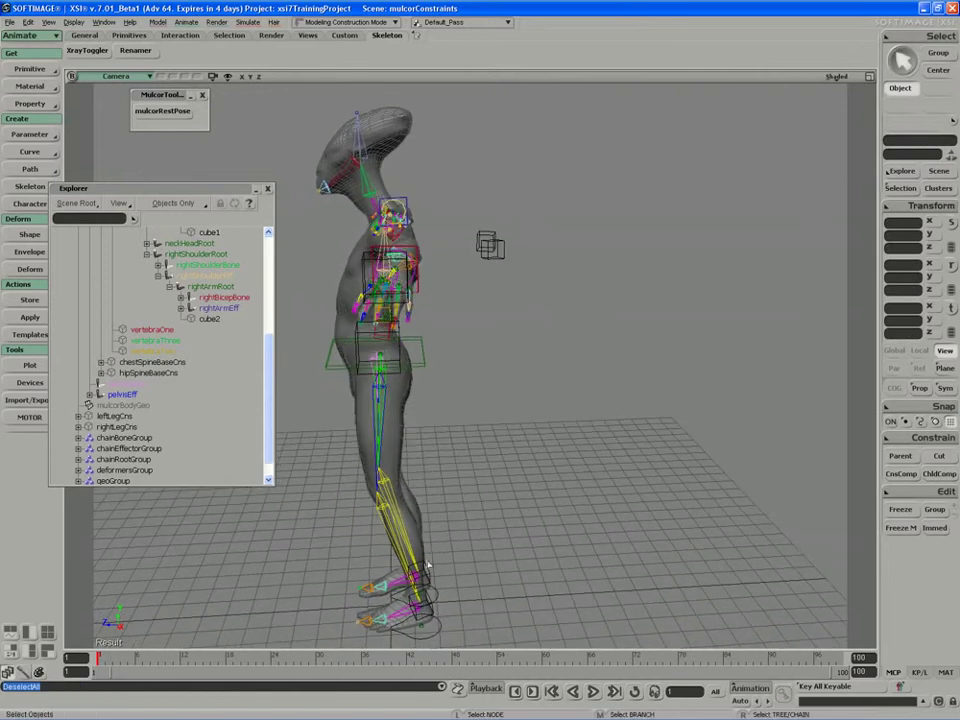
click(116, 426)
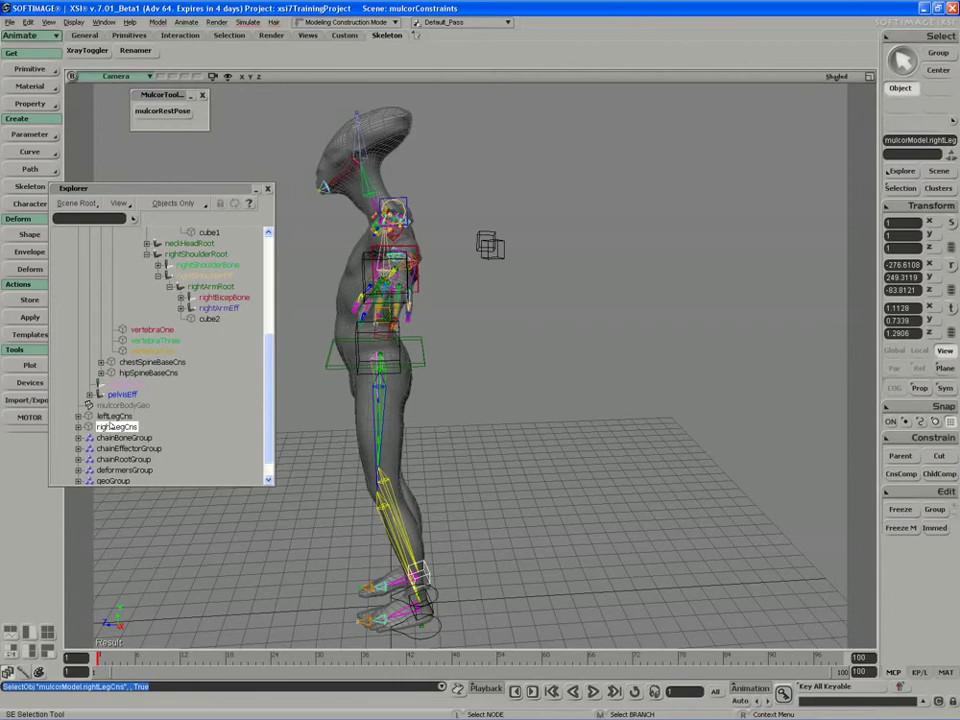
click(420, 632)
key(f)
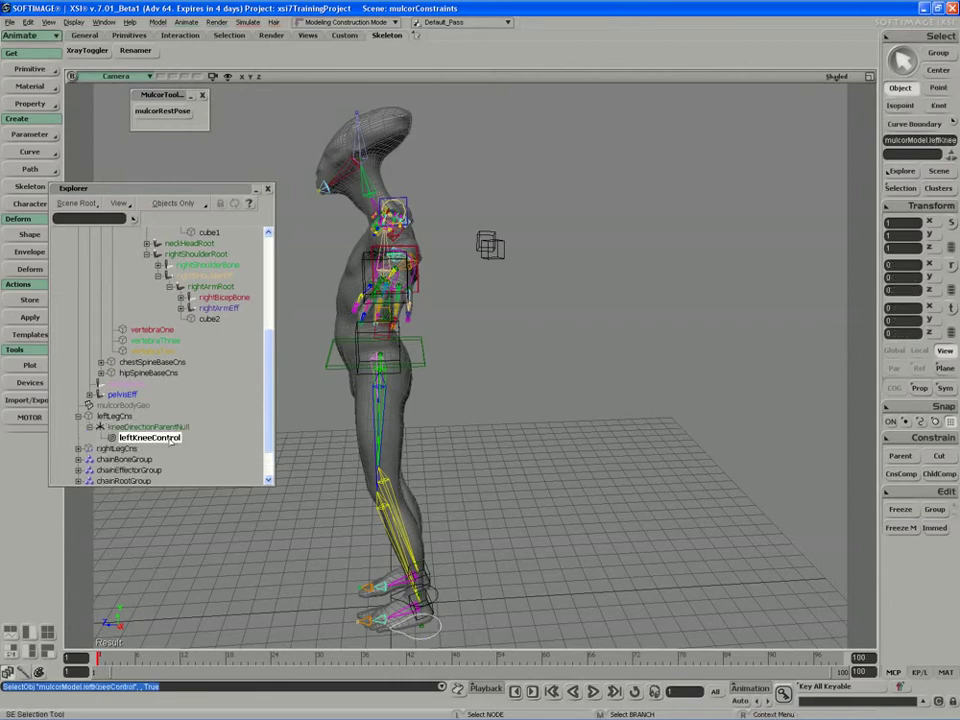
key(F2)
click(173, 437)
key(BackSpace)
key(BackSpace)
key(BackSpace)
key(BackSpace)
key(BackSpace)
key(BackSpace)
key(BackSpace)
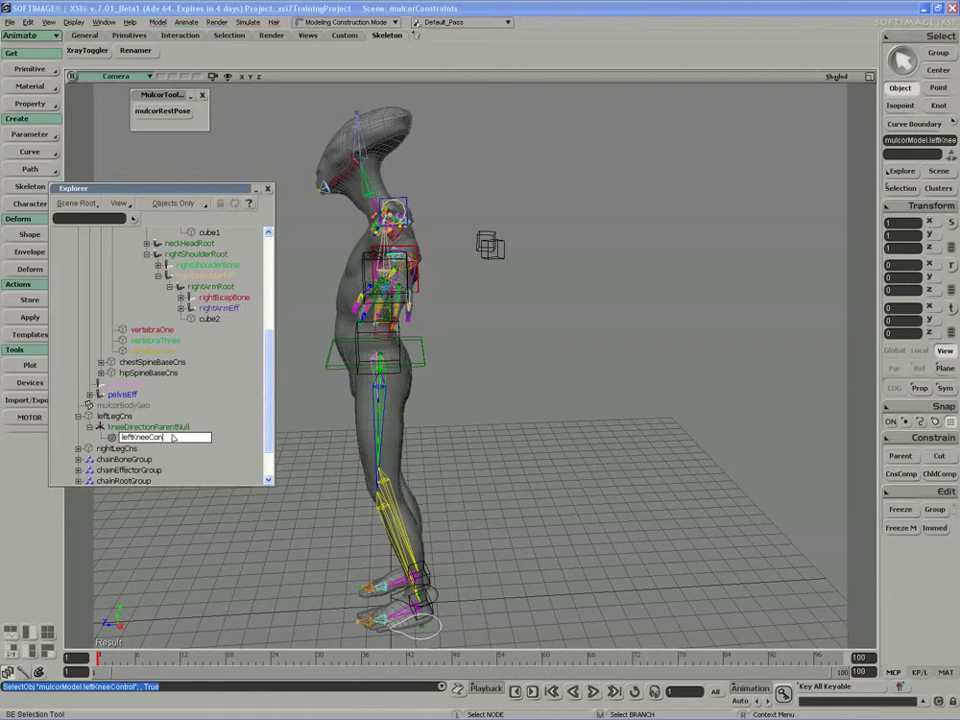
text(DirectionS)
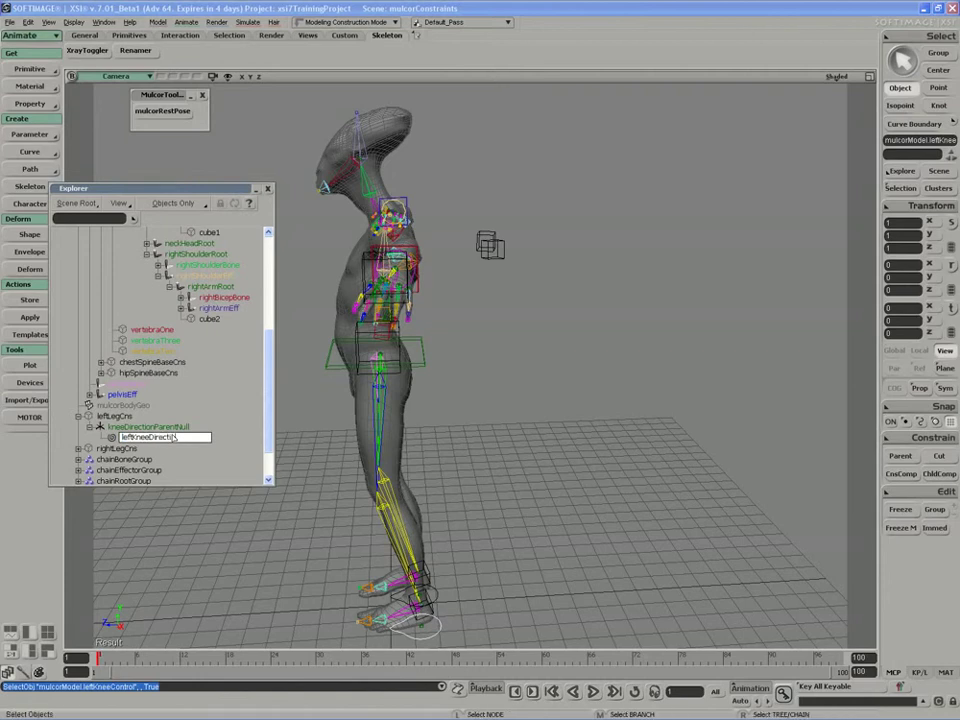
text(ns)
key(Return)
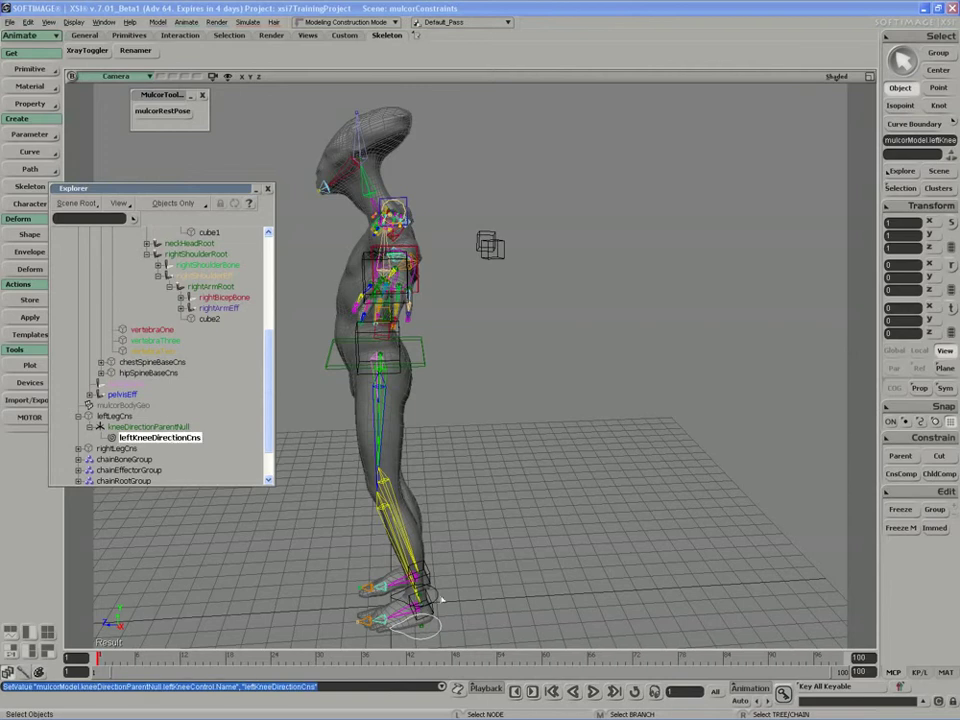
Select the right knee control curve at the foot and rename it rightKneeDirectionCns
click(438, 597)
key(f)
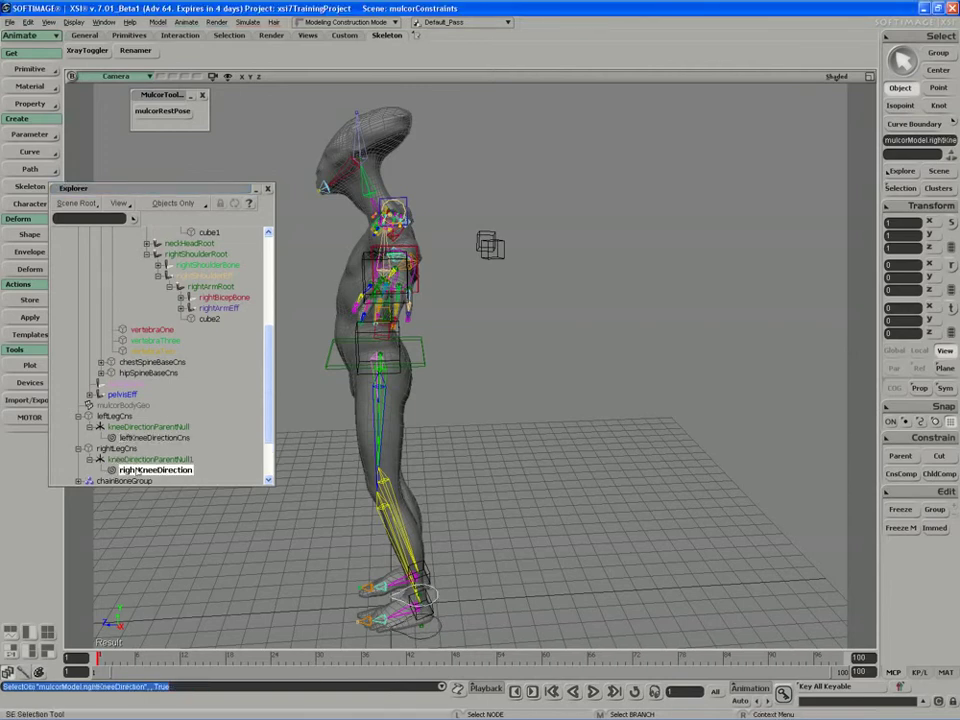
key(F2)
key(End)
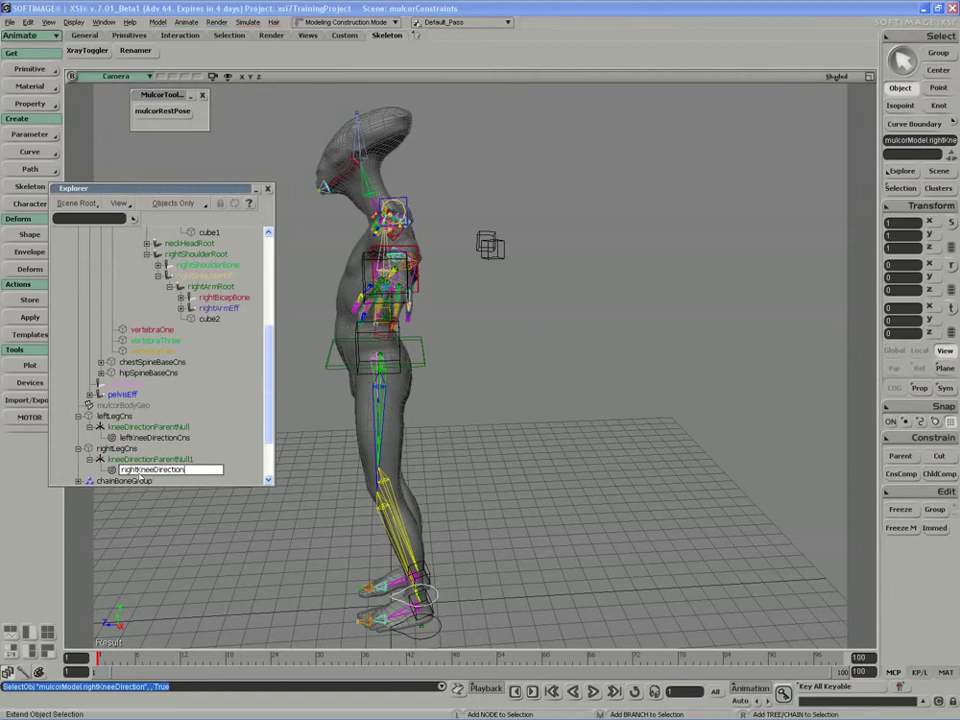
text(Cns)
key(Return)
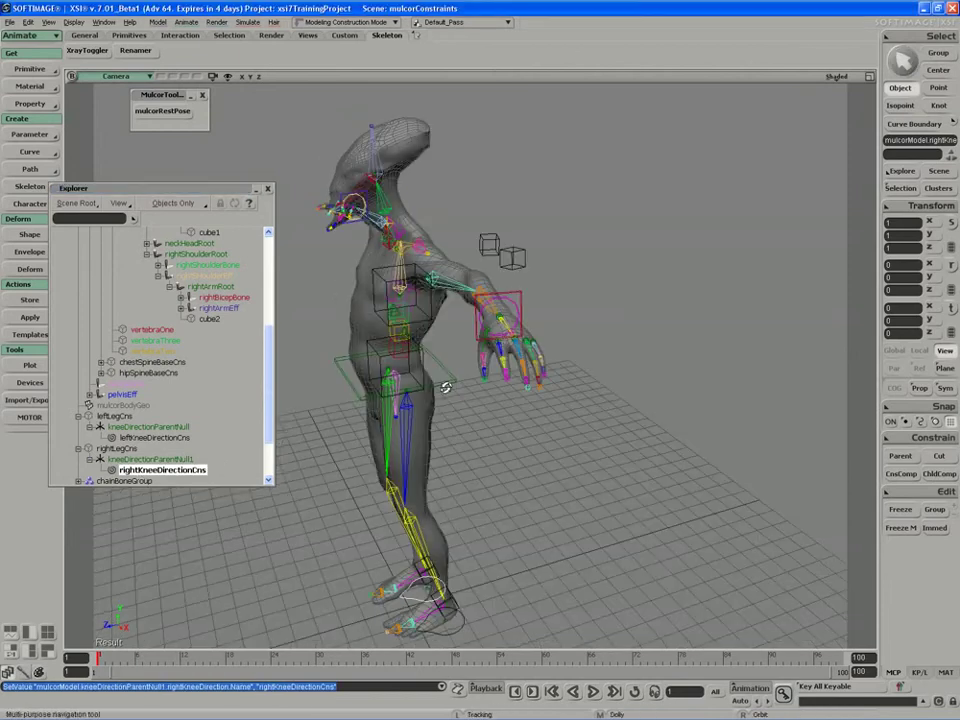
Rename cube1 under leftArmRoot to leftElbowCns
key(F2)
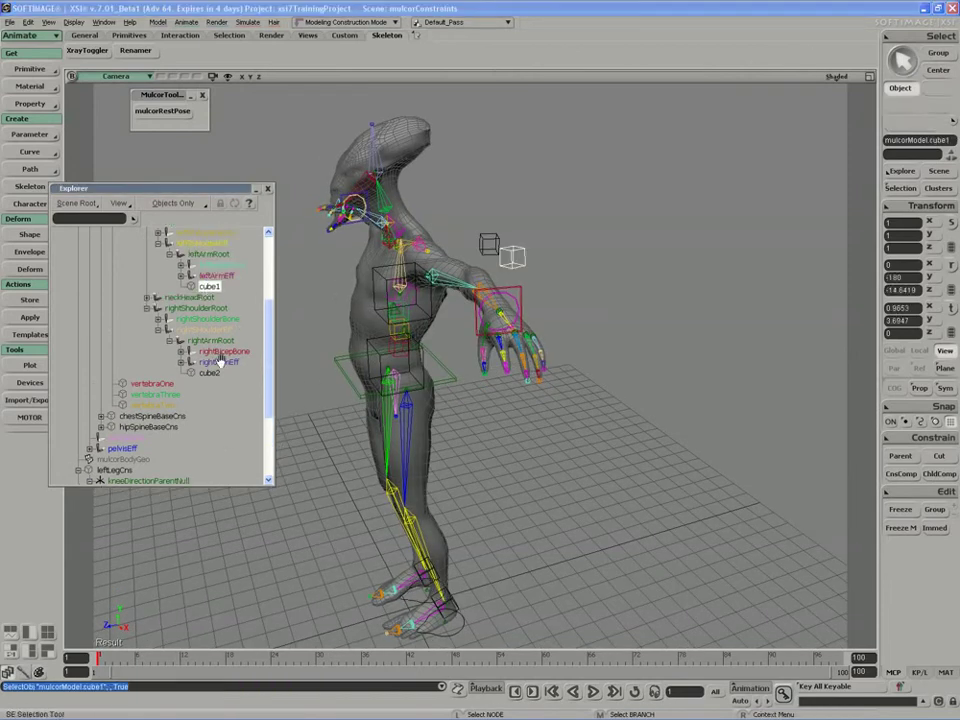
text(leftArm)
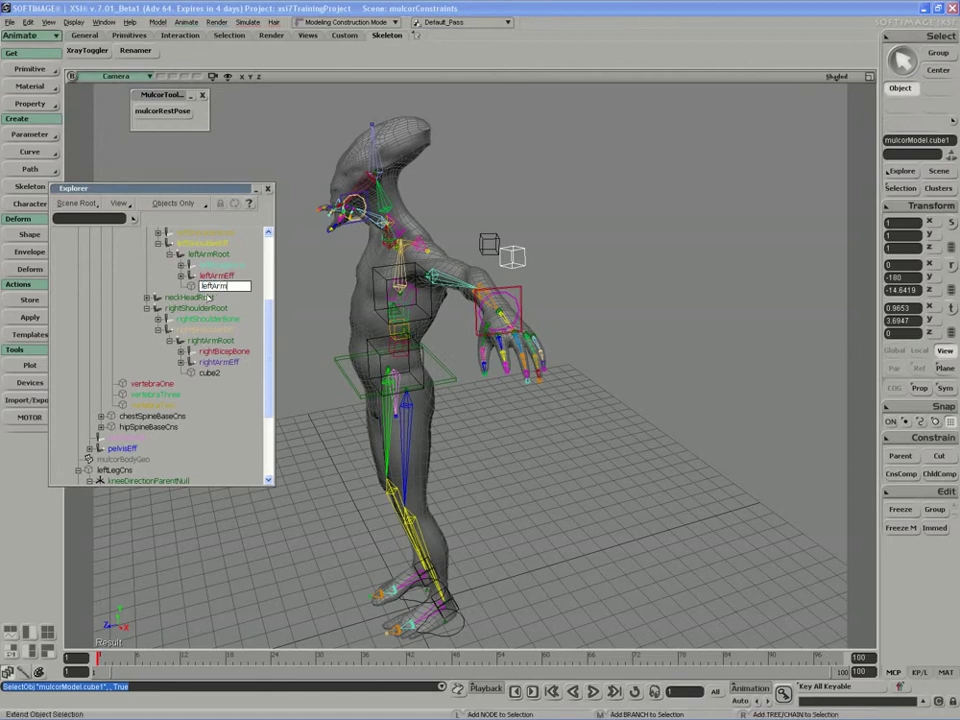
key(BackSpace)
key(BackSpace)
key(BackSpace)
text(Elbow)
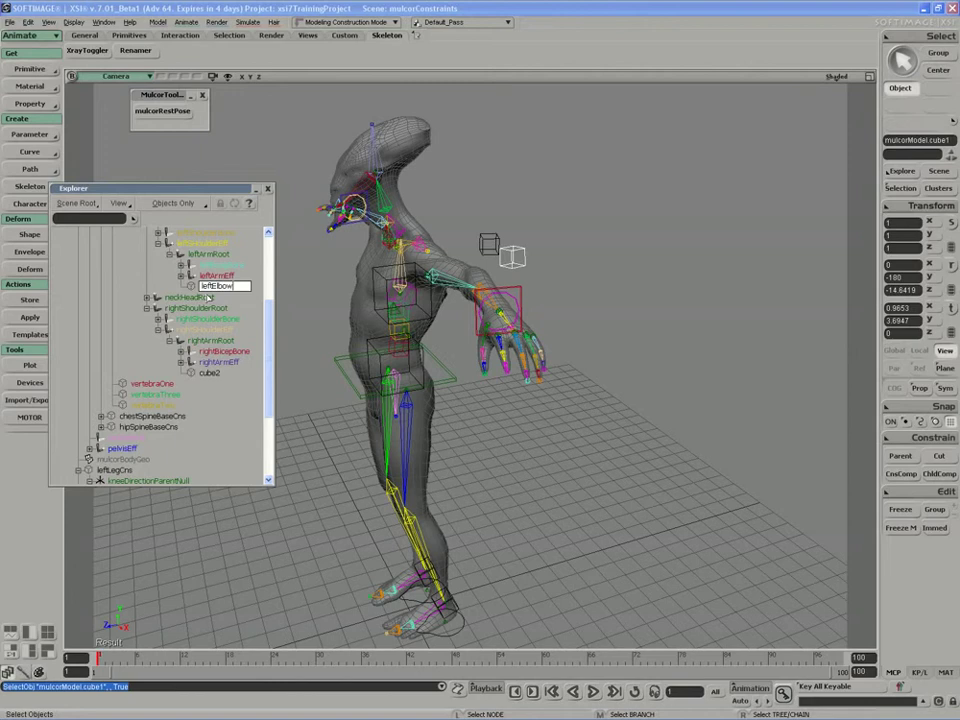
text(Cns)
key(Return)
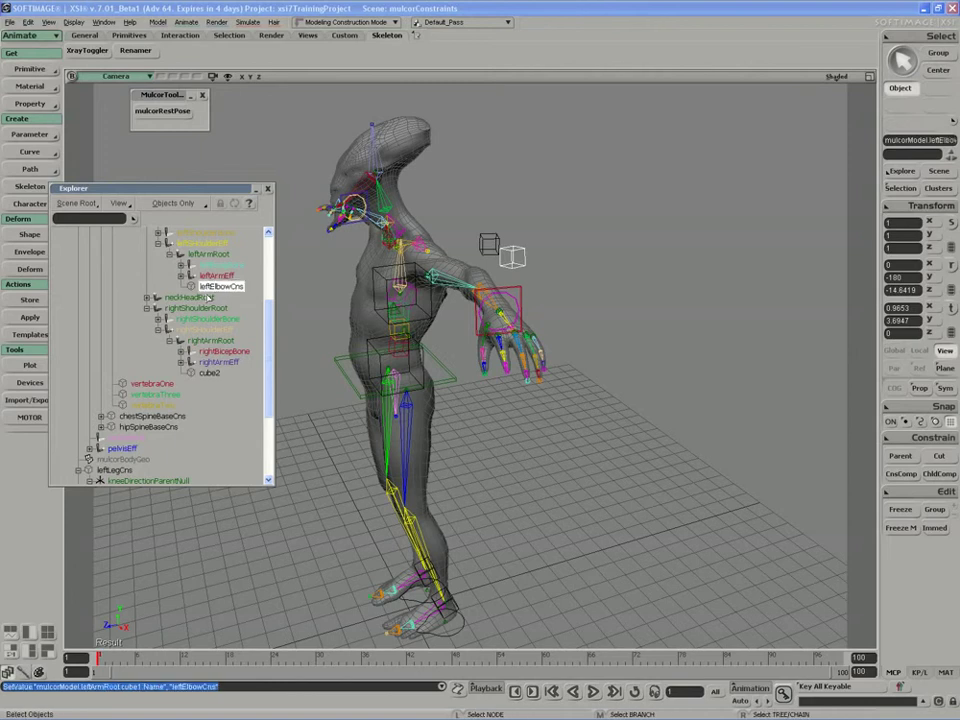
Rename cube2 under rightArmRoot to rightElbowCns
click(208, 372)
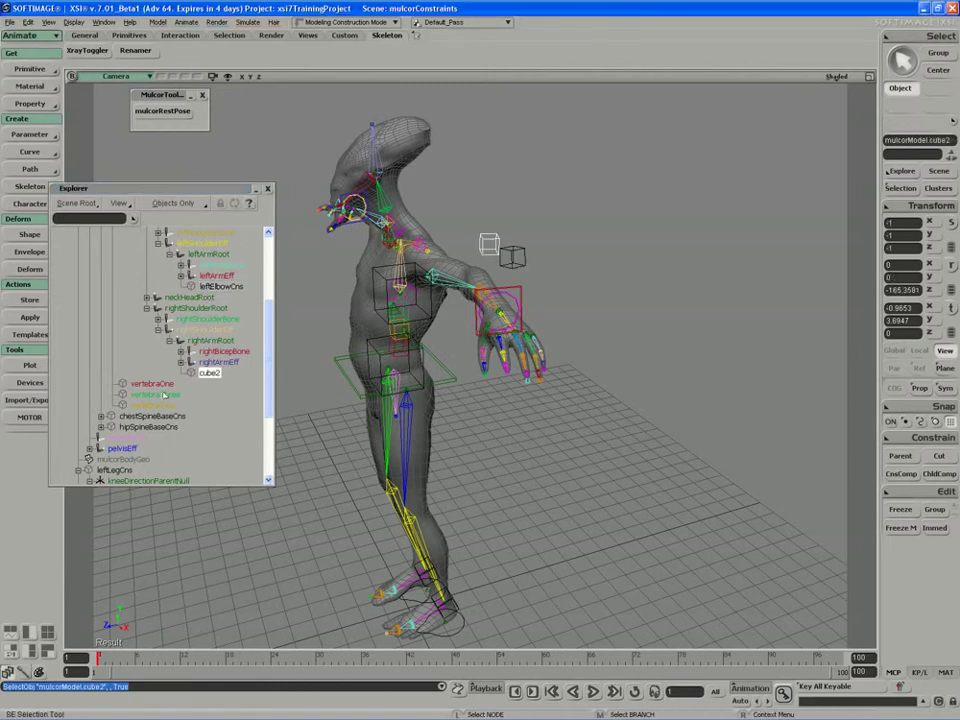
key(F2)
text(right)
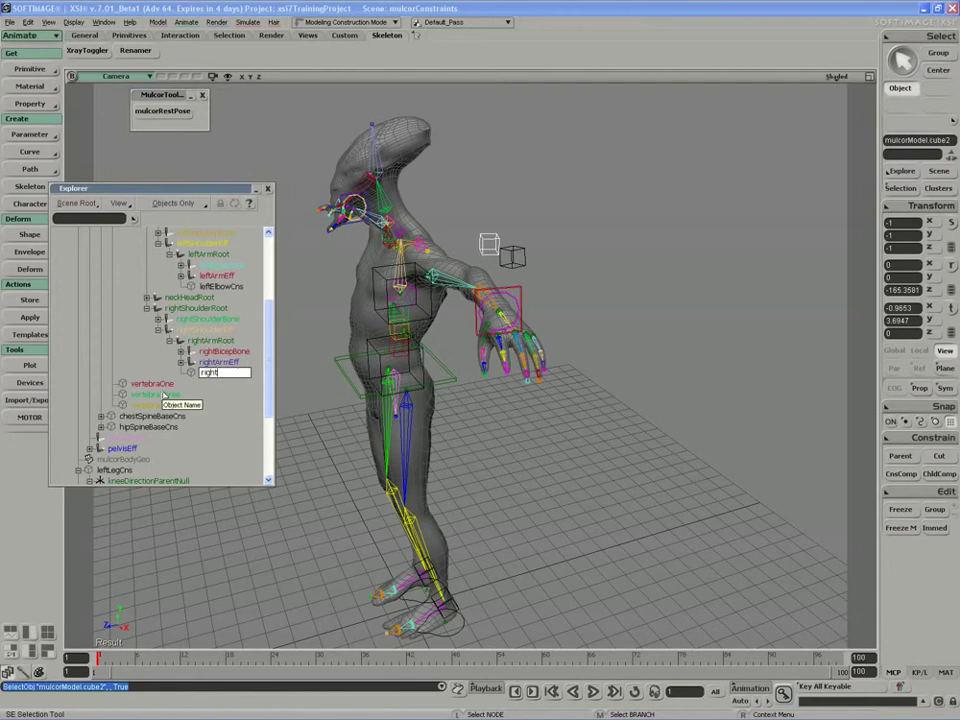
text(ElbowCns)
key(Return)
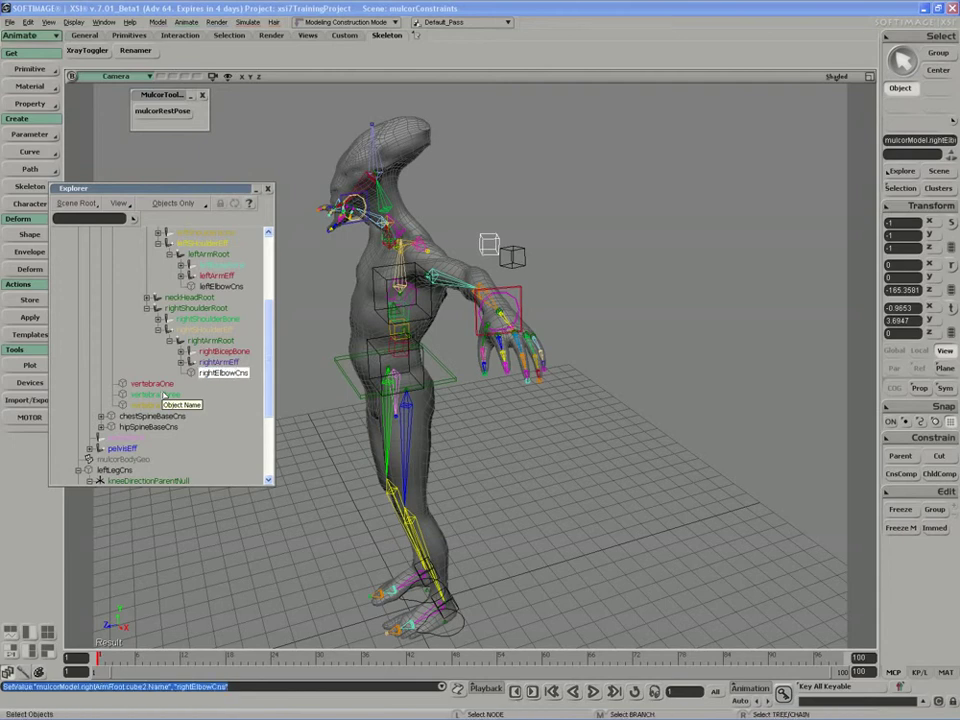
Select pelvisRoot, test the rig by moving it downward, and undo the move
right_drag(508, 428, 531, 381)
key(space)
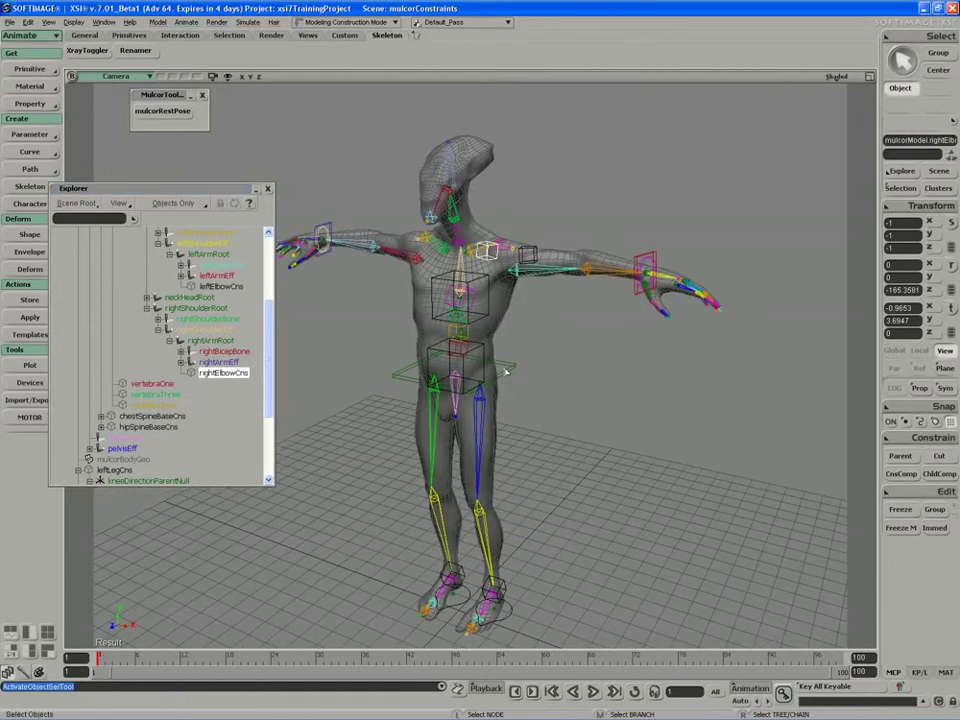
click(508, 372)
key(s)
middle_drag(508, 374, 495, 386)
right_drag(495, 386, 510, 378)
key(v)
drag(475, 364, 472, 397)
key(ctrl+z)
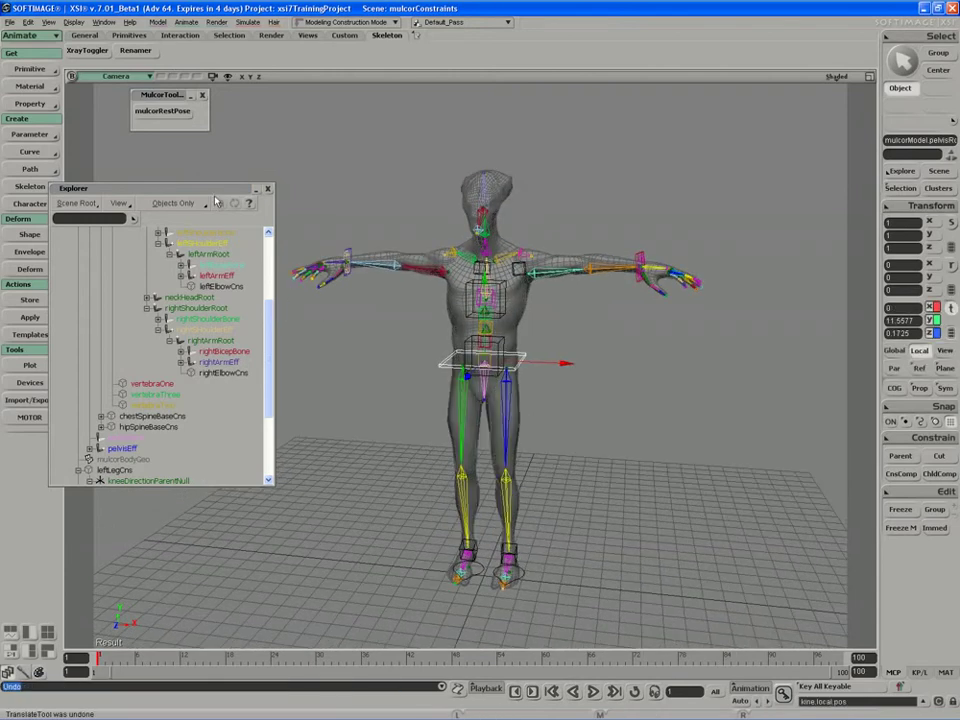
Shift the Explorer window away from the character and select leftElbowCns and rightElbowCns together behind the back
drag(212, 190, 180, 190)
key(s)
right_drag(322, 298, 435, 295)
key(v)
key(space)
drag(460, 237, 424, 268)
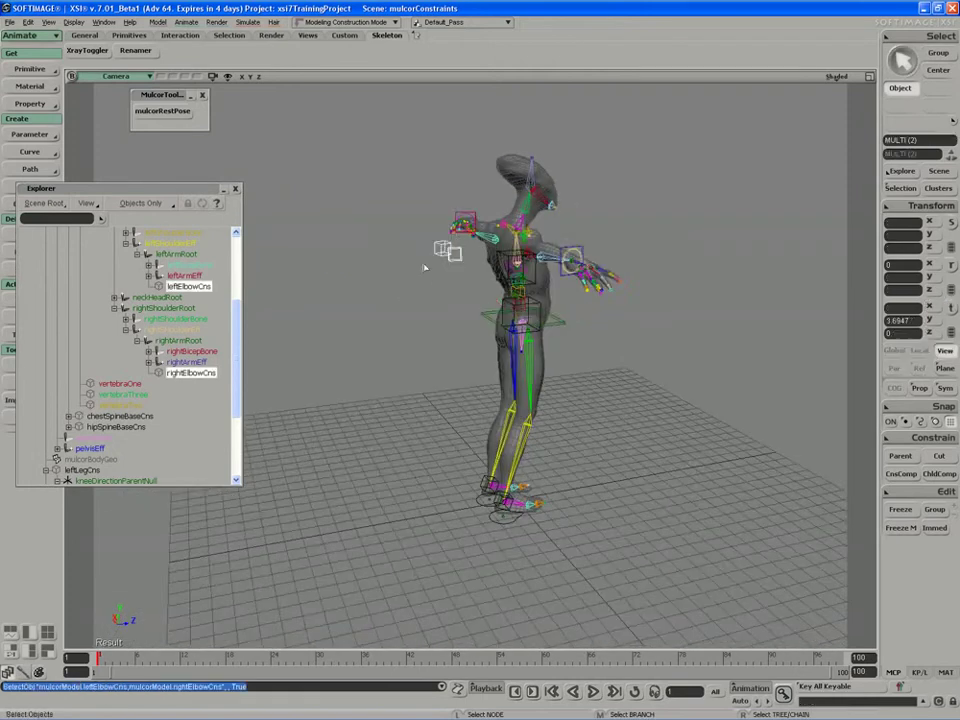
Test moving both elbow controls slightly upward together, undo the move, and return to a front view
key(s)
right_drag(424, 268, 452, 262)
key(v)
mouse_move(456, 254)
mouse_down()
mouse_move(456, 278)
mouse_move(456, 242)
mouse_up()
key(ctrl+z)
key(s)
right_drag(464, 272, 372, 272)
key(v)
right_drag(493, 258, 541, 296)
key(space)
key(s)
middle_drag(541, 296, 510, 317)
key(s)
drag(486, 358, 480, 345)
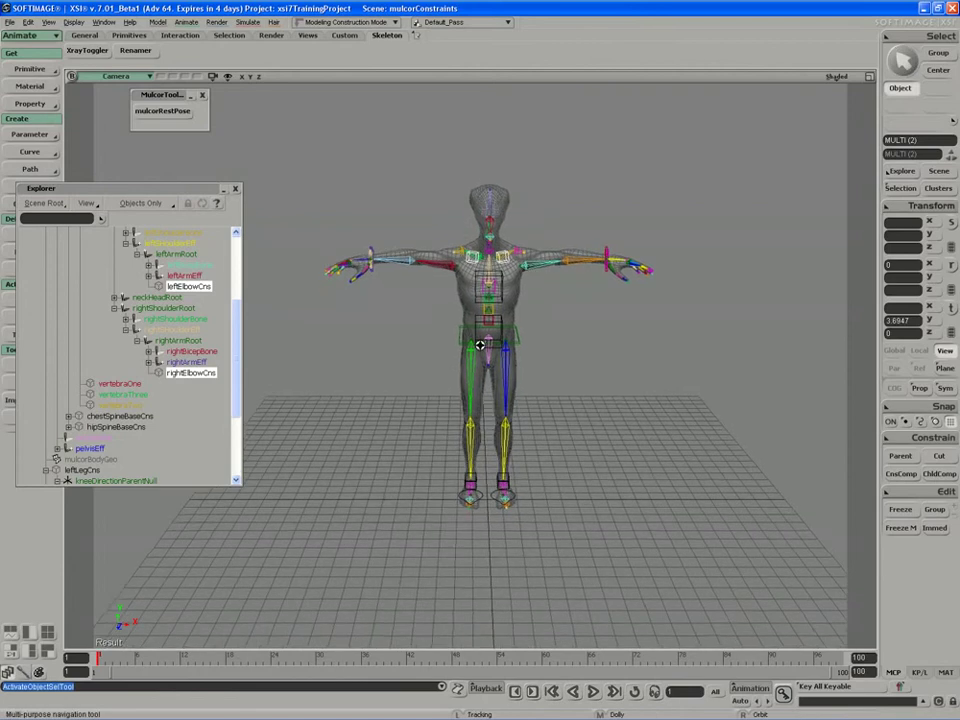
mouse_move(480, 345)
right_down()
mouse_move(489, 332)
mouse_move(461, 343)
right_up()
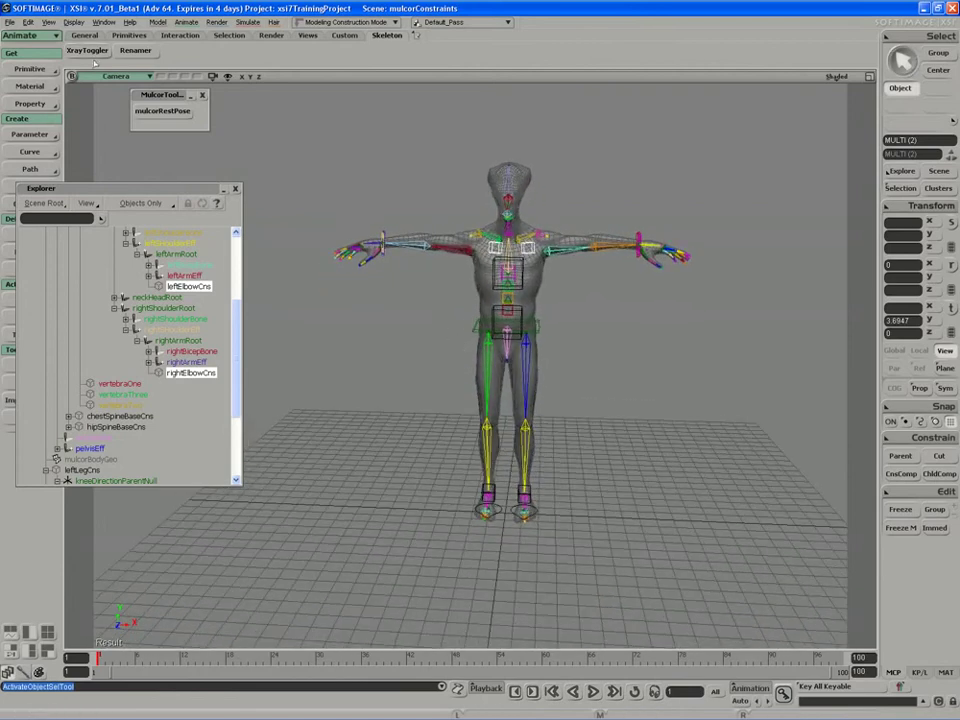
Review the keyable parameters of both elbow controls and close the editor
click(48, 22)
mouse_move(70, 45)
click(185, 96)
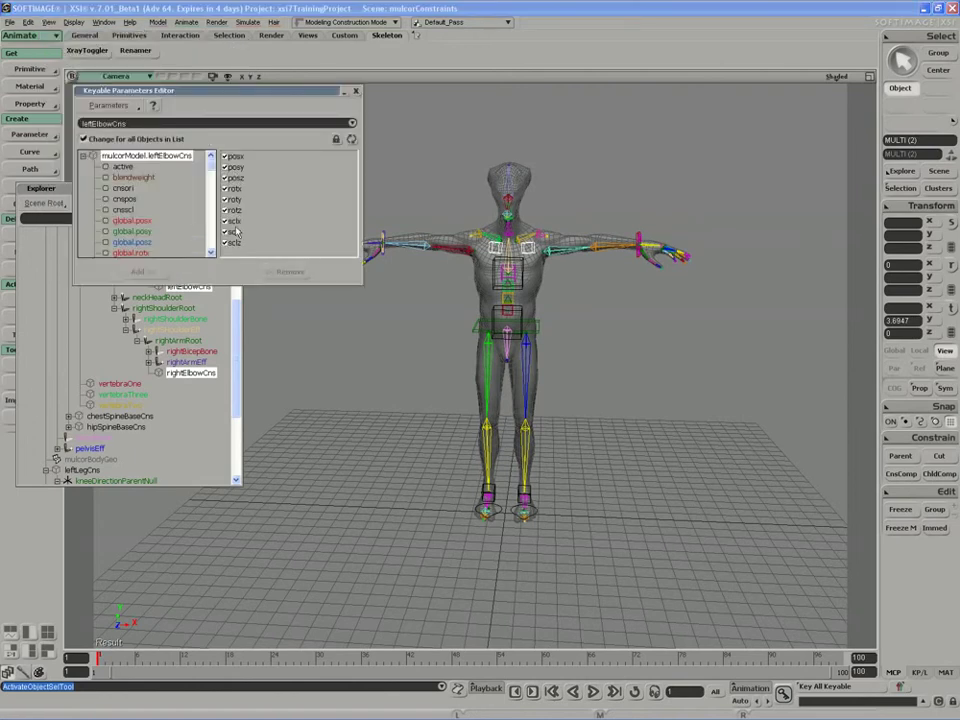
click(357, 91)
key(s)
drag(396, 165, 407, 167)
middle_drag(407, 167, 388, 180)
drag(388, 180, 397, 181)
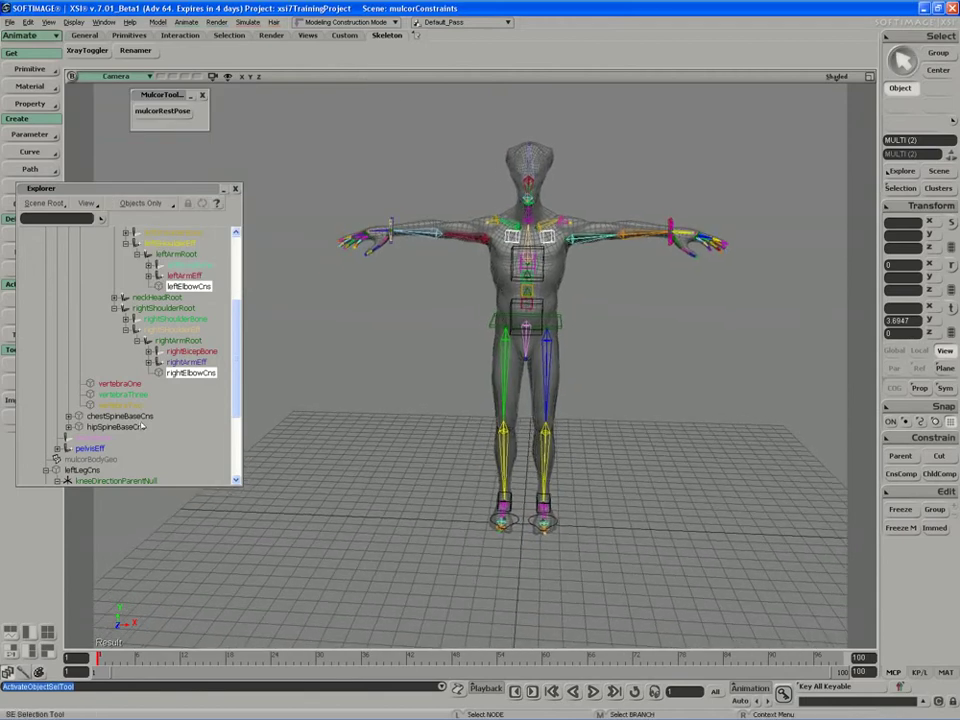
Select chainEffectorGroup in the scene hierarchy and toggle the visibility of its members
scroll(143, 427, down, 4)
click(95, 427)
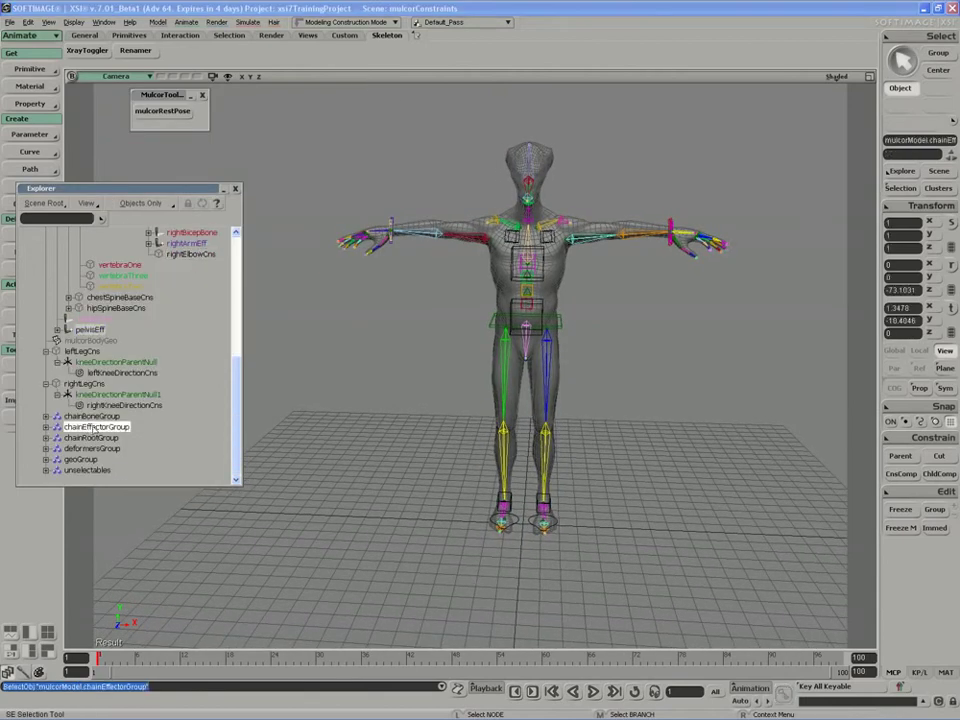
key(s)
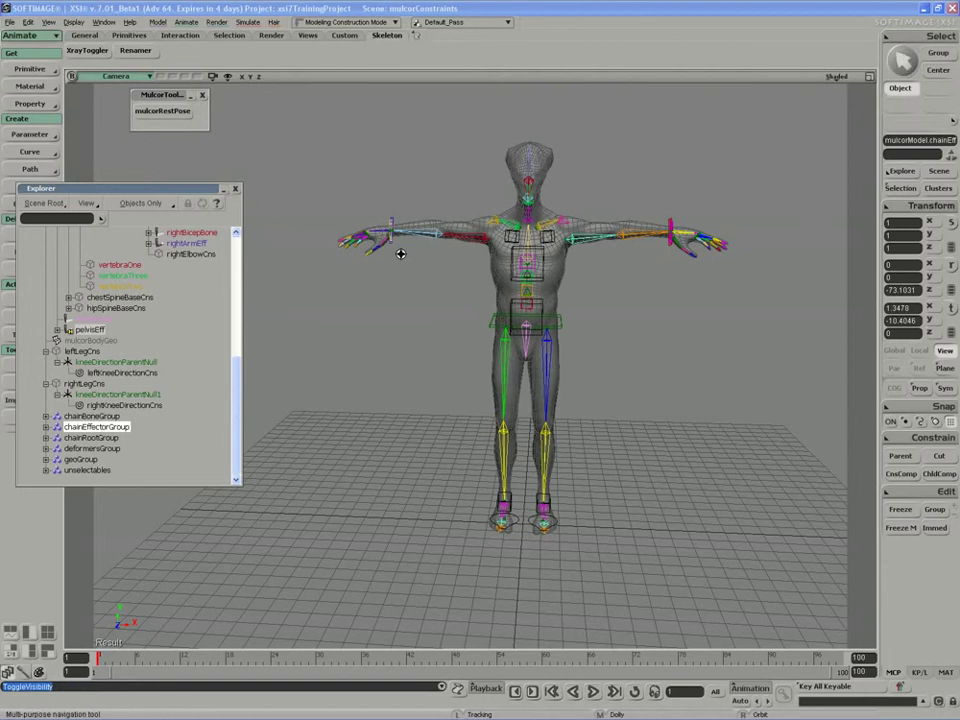
Select rightArmEff and leftArmEff and set their box shadow size to 20 in Y and 20 in Z
right_drag(400, 253, 405, 318)
middle_drag(405, 318, 392, 310)
click(423, 272)
key(s)
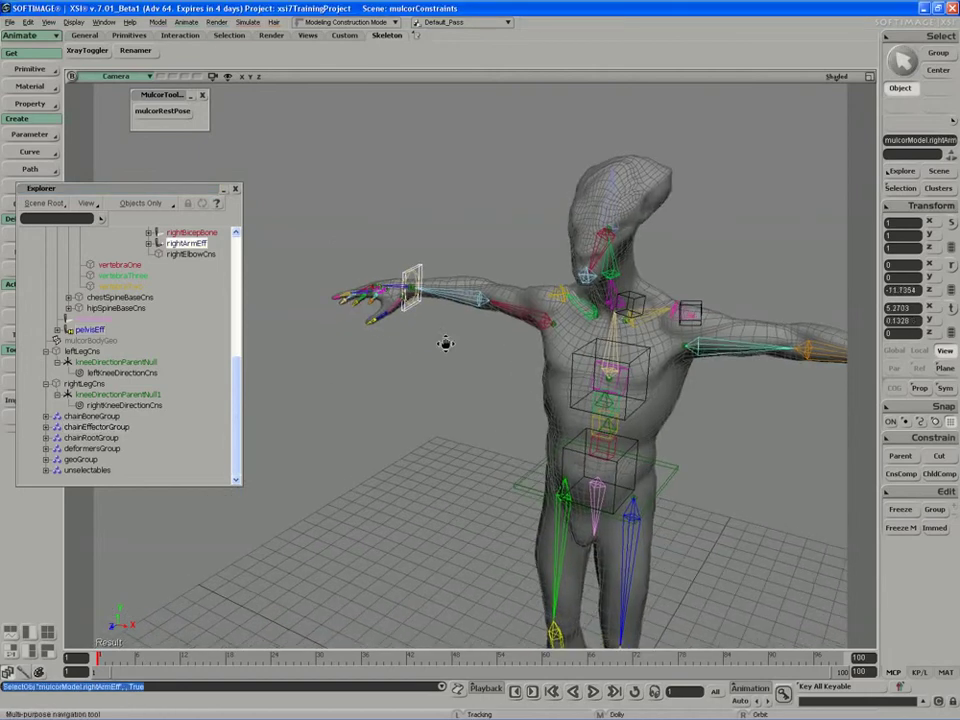
drag(446, 343, 352, 295)
shift+click(785, 295)
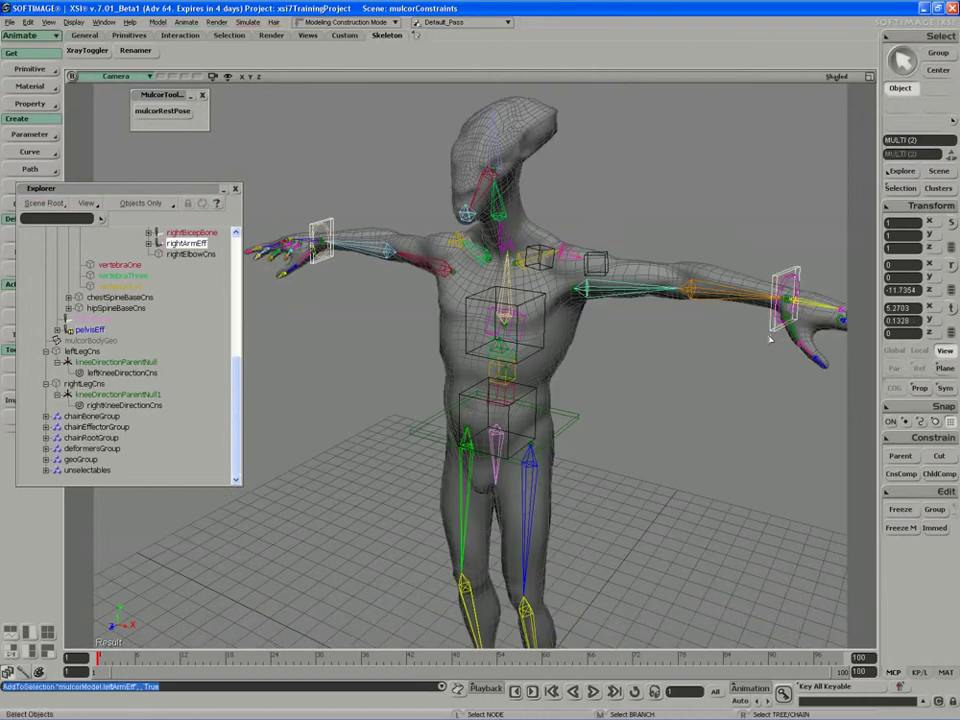
key(Return)
double_click(300, 286)
text(20)
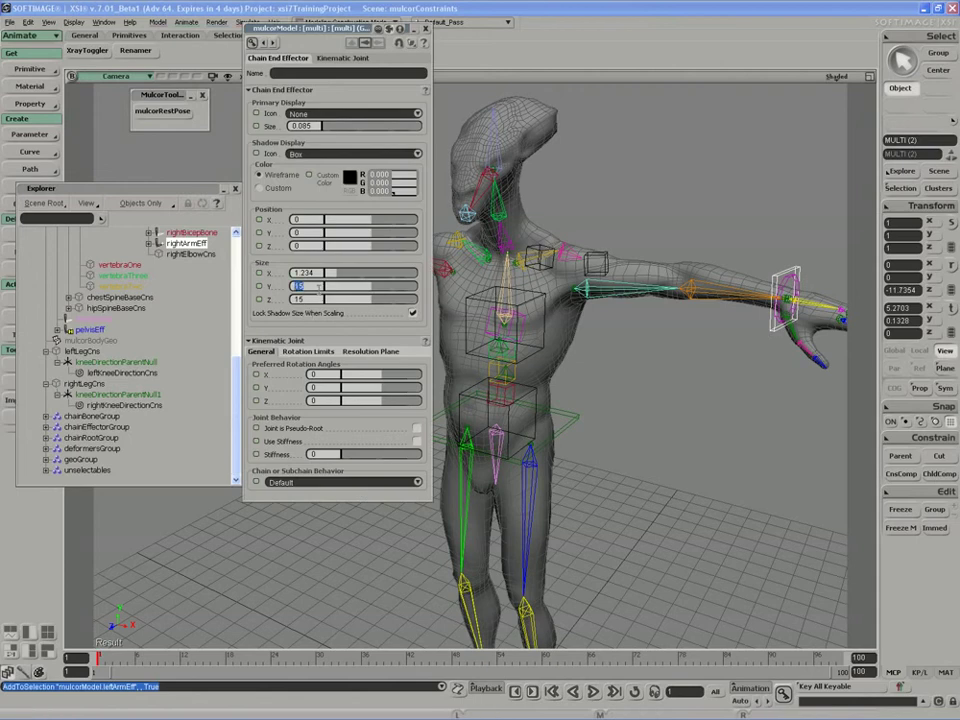
key(Tab)
text(20)
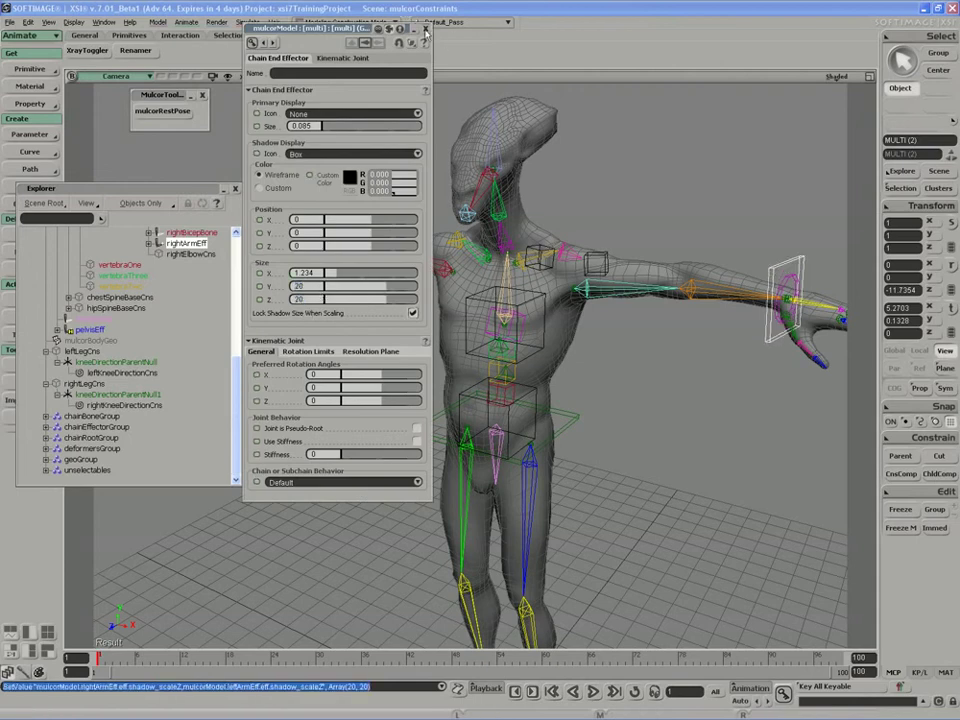
click(425, 28)
Select the right foot's kneeDirectionParentNull1 and rename it rightkneeDirectionParentNull
key(s)
middle_drag(429, 191, 426, 184)
key(s)
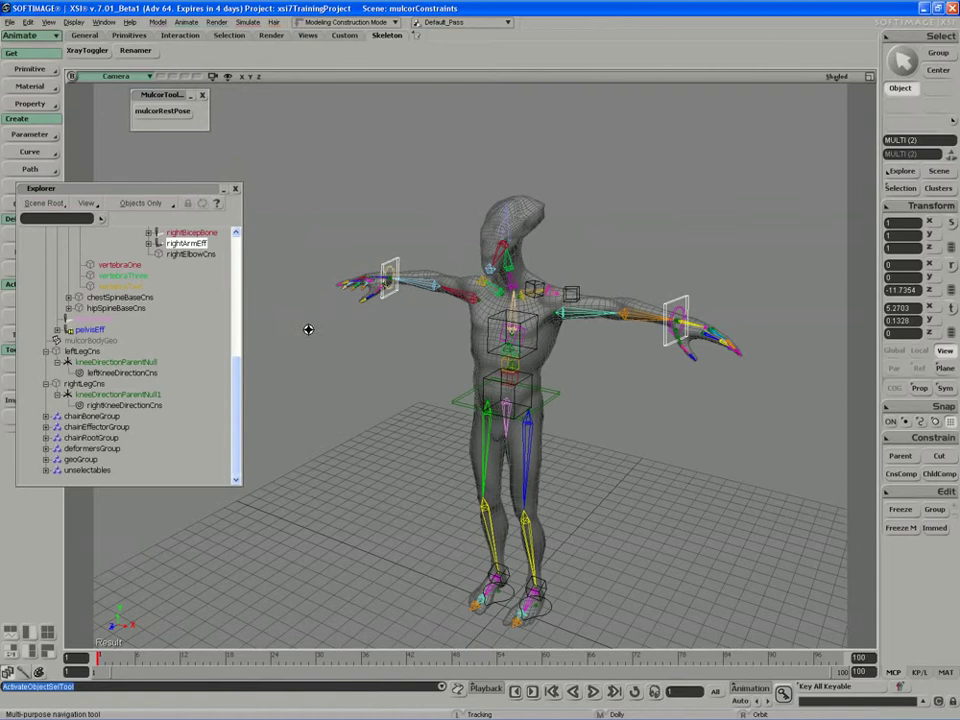
right_drag(309, 330, 521, 377)
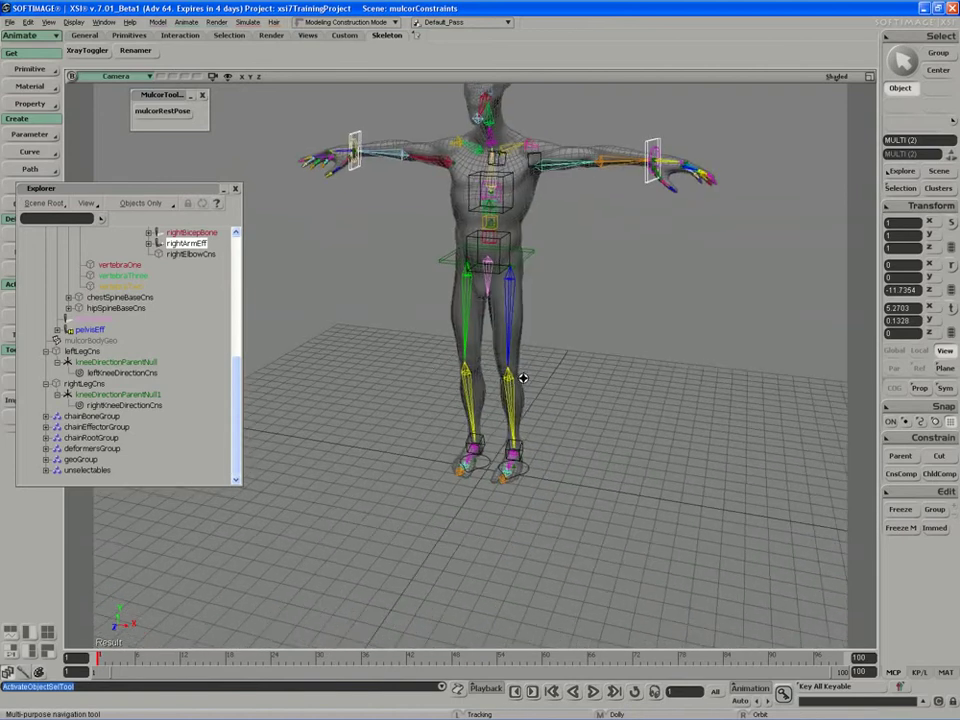
key(s)
right_drag(469, 304, 484, 320)
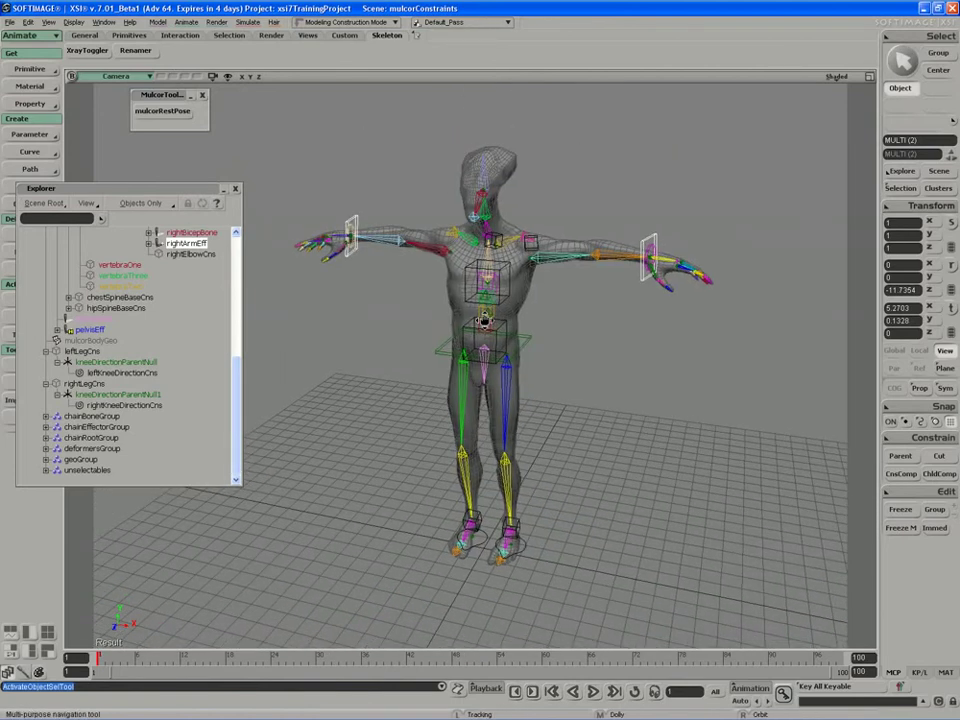
middle_drag(484, 320, 407, 429)
drag(407, 429, 414, 360)
middle_drag(414, 360, 318, 452)
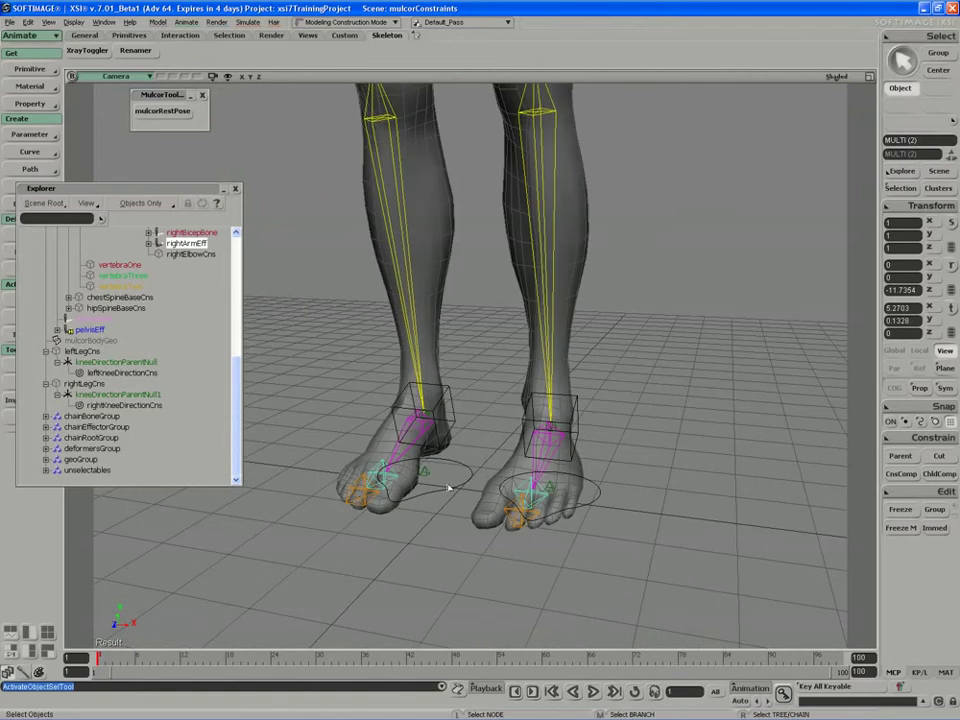
click(426, 474)
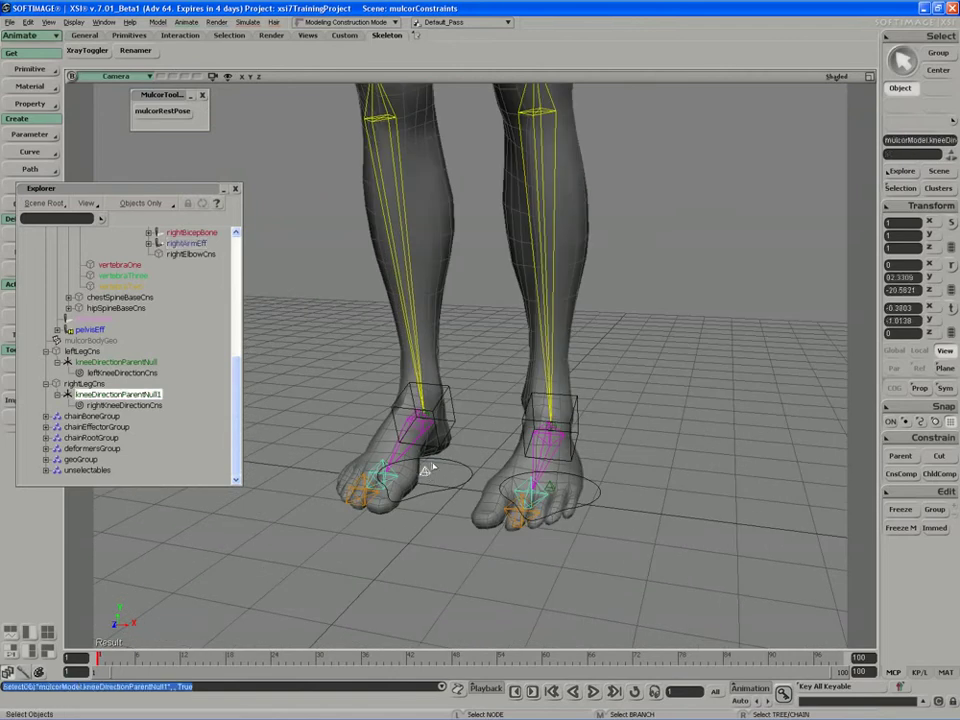
key(F2)
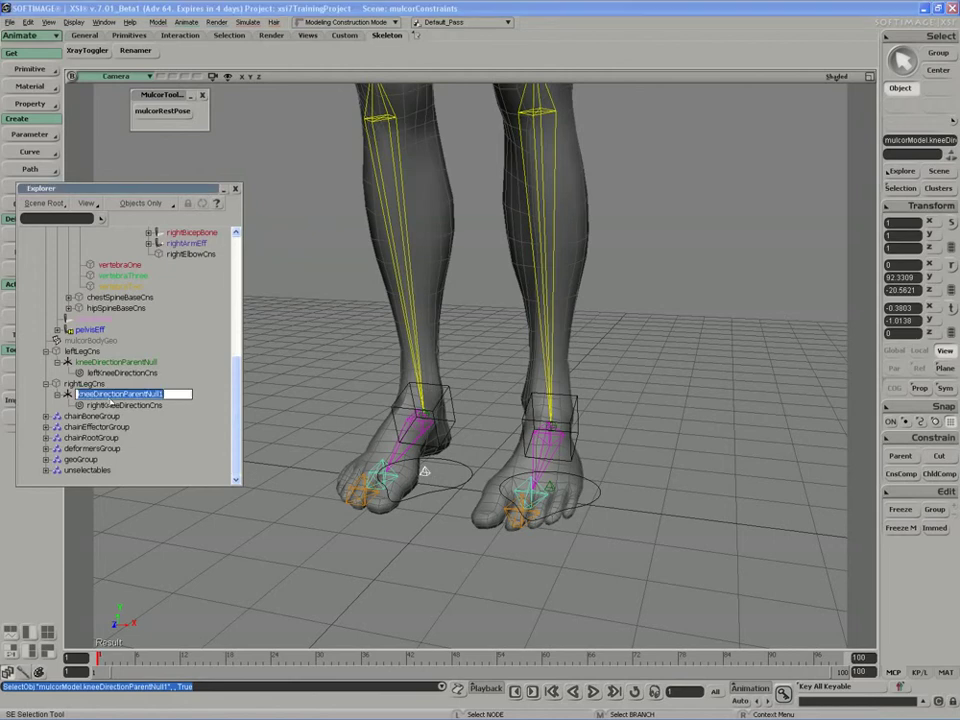
key(Home)
text(right)
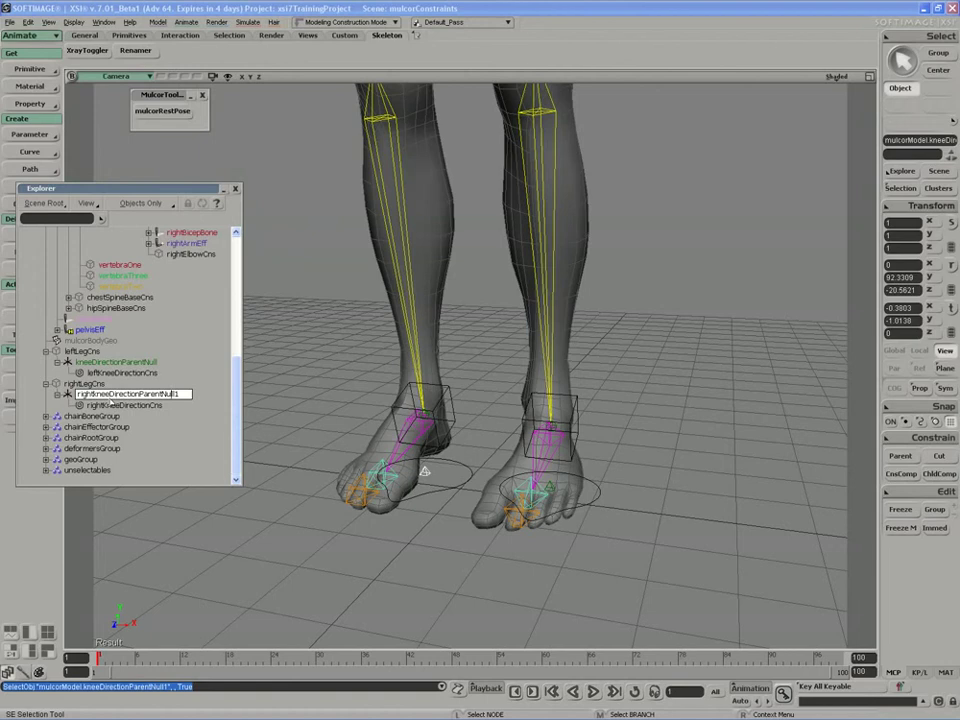
key(End)
key(BackSpace)
key(Return)
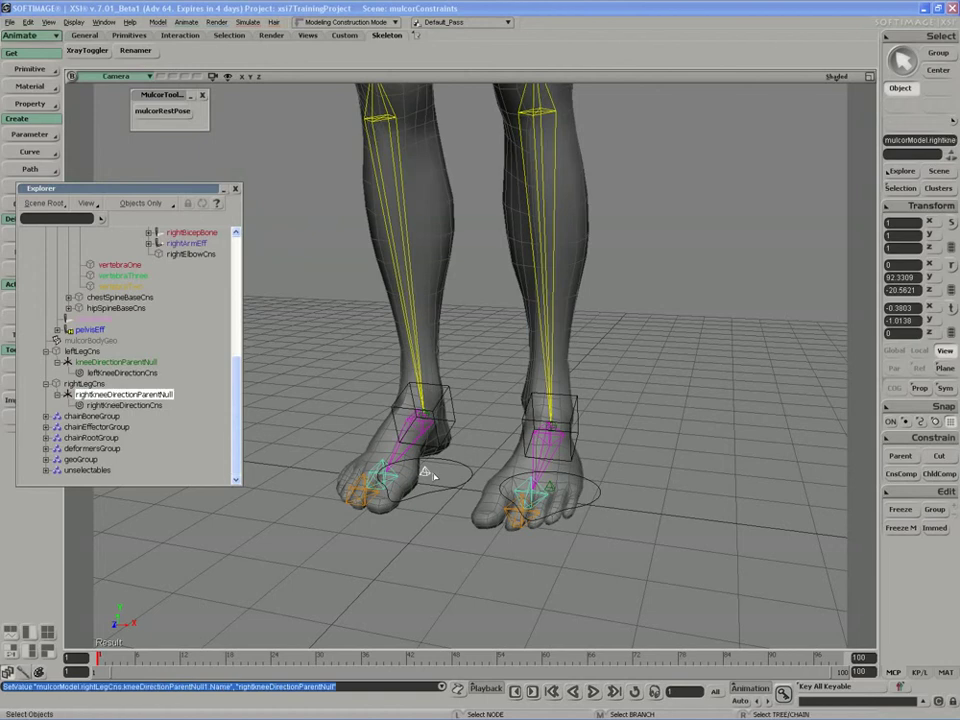
Rename kneeDirectionParentNull under leftLegCns to leftKneeDirectionParentNull
click(115, 361)
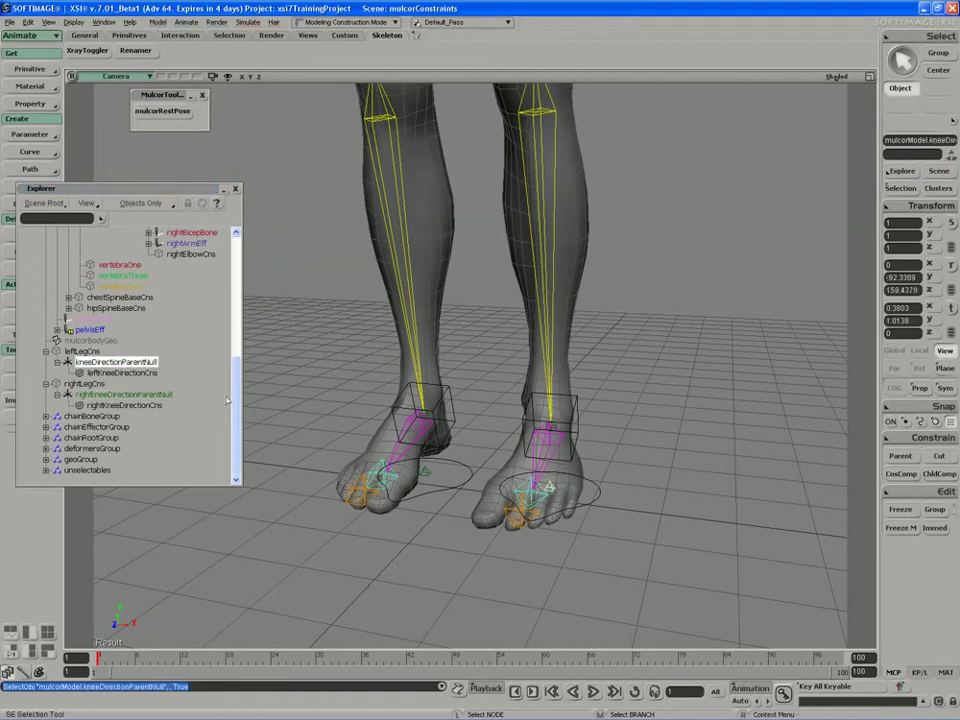
key(F2)
key(Home)
text(le)
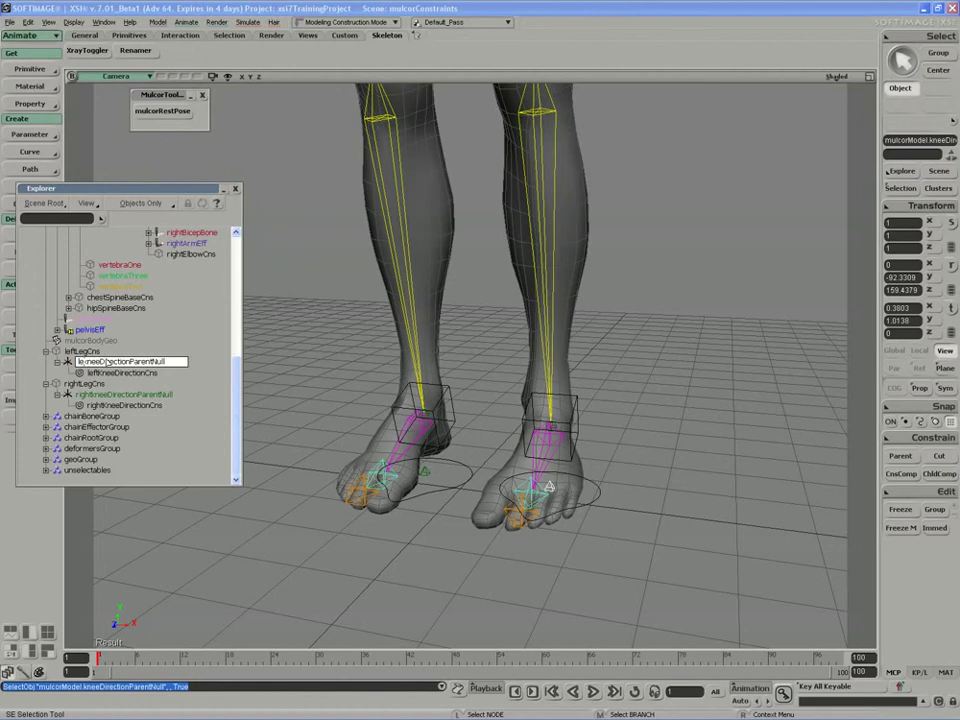
text(ft)
key(Delete)
text(K)
key(Return)
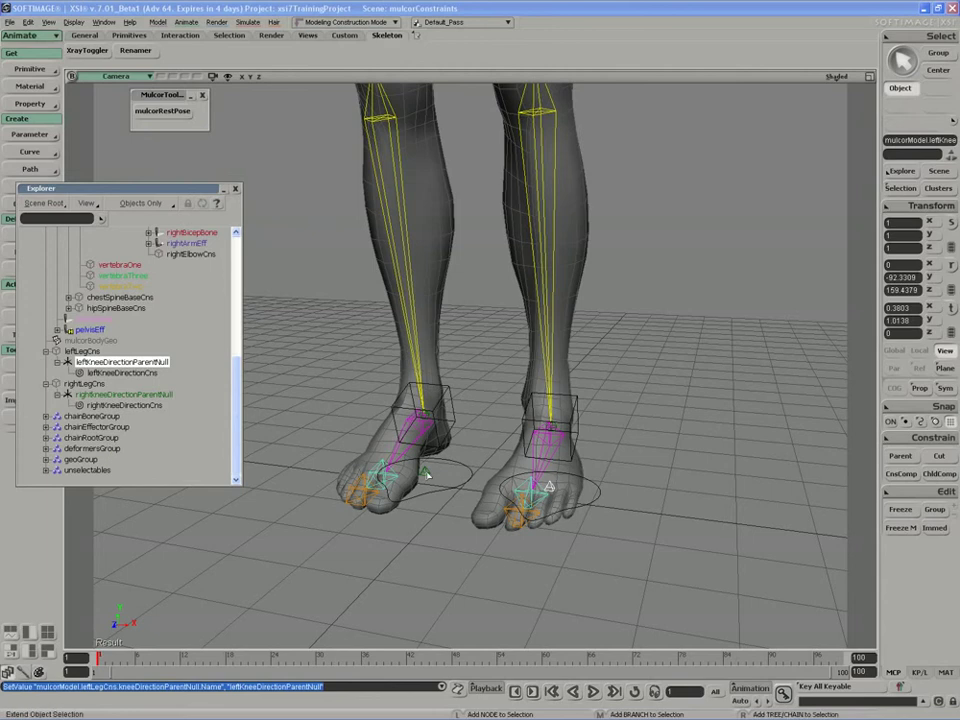
Add the right knee direction parent null to the selection and create a group named hidden from both nulls
shift+click(425, 470)
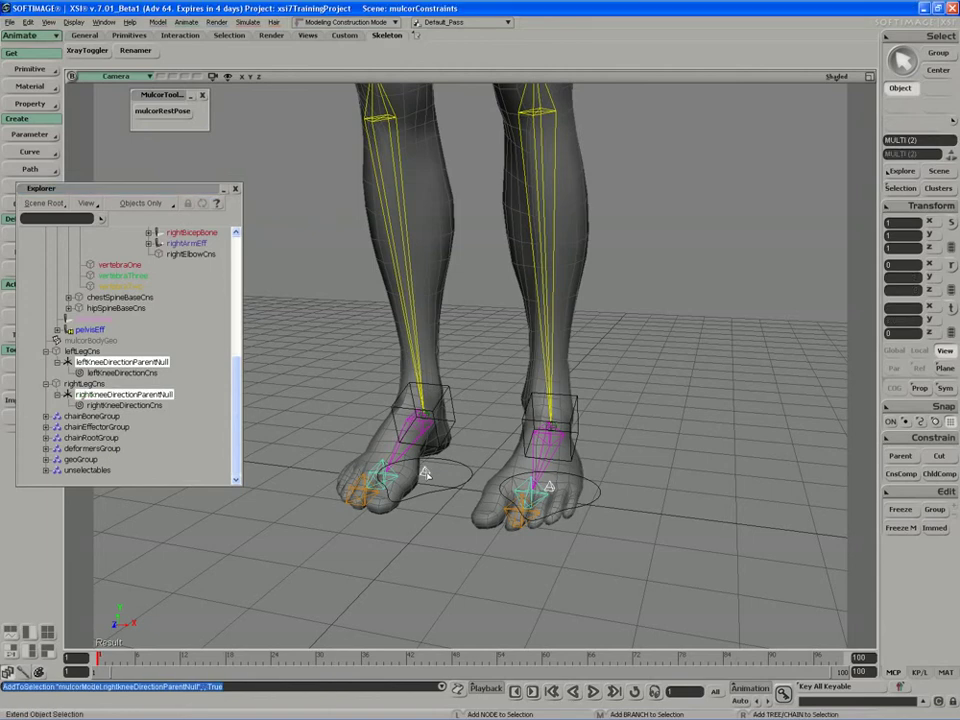
click(935, 510)
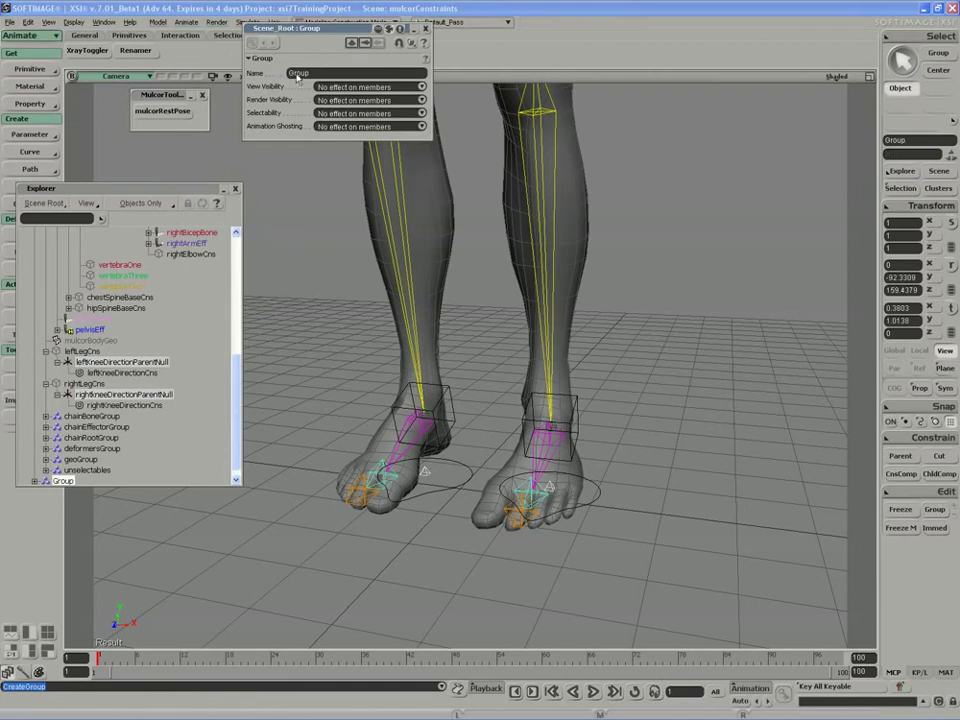
text(hidden)
key(Return)
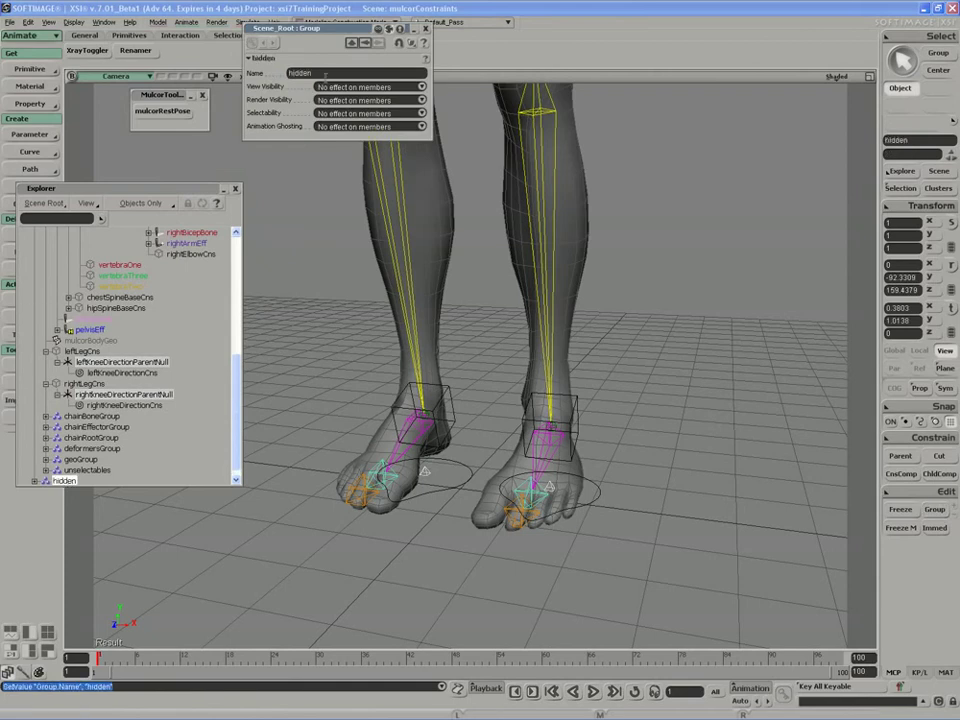
scroll(176, 330, up, 8)
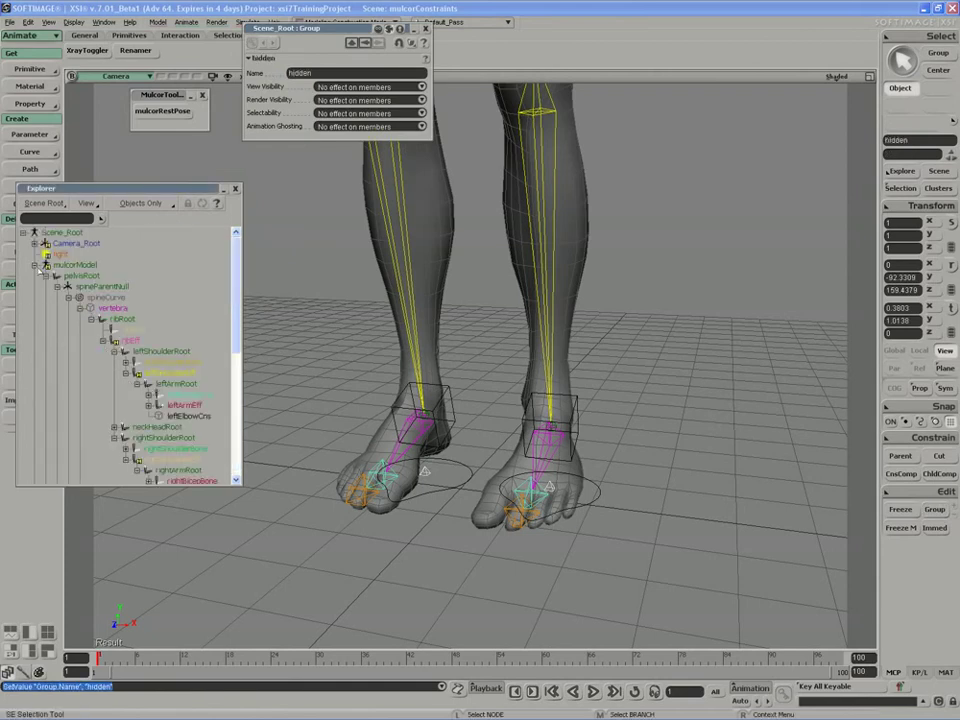
Move the hidden group under mulcorModel in the scene hierarchy and expand the model
click(35, 266)
drag(63, 276, 72, 265)
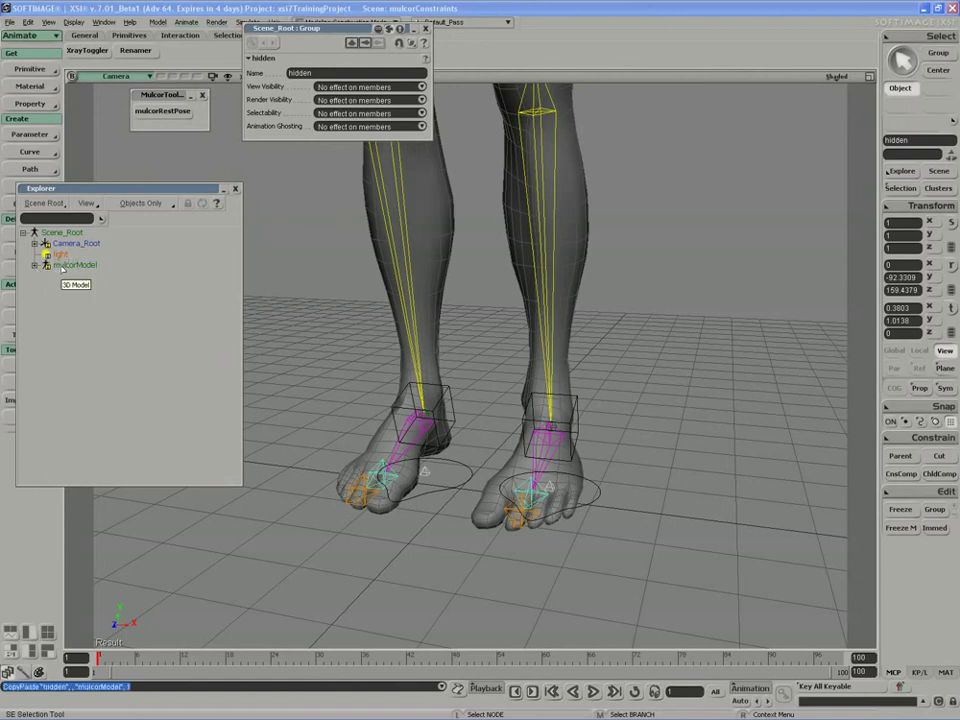
click(34, 264)
click(57, 255)
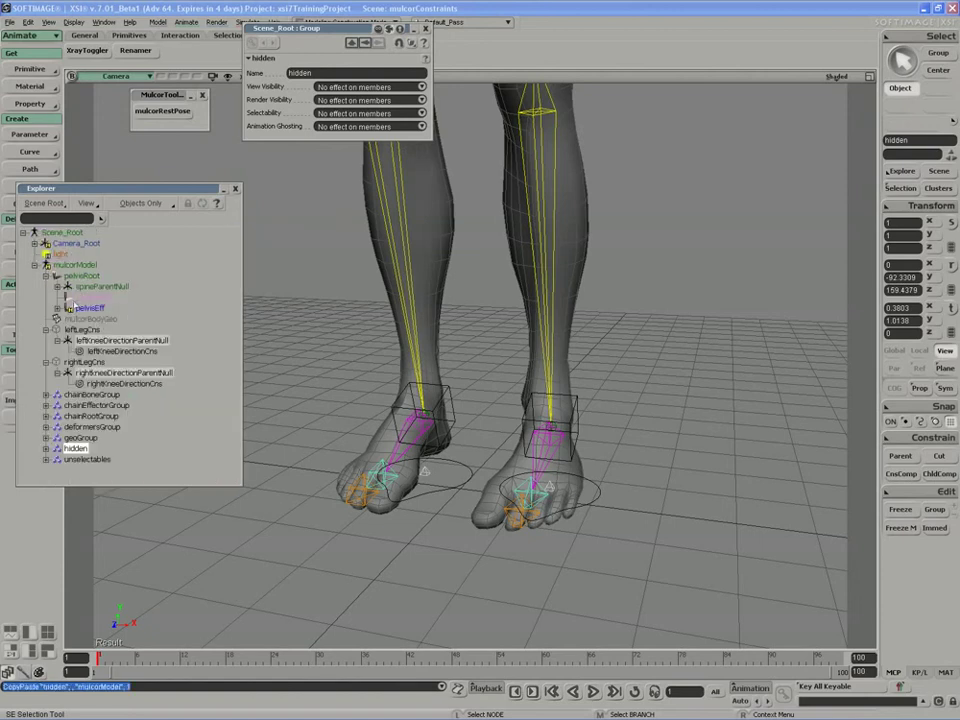
Hide the members of the model's hidden group in view and render, and clear the selection
click(76, 448)
key(h)
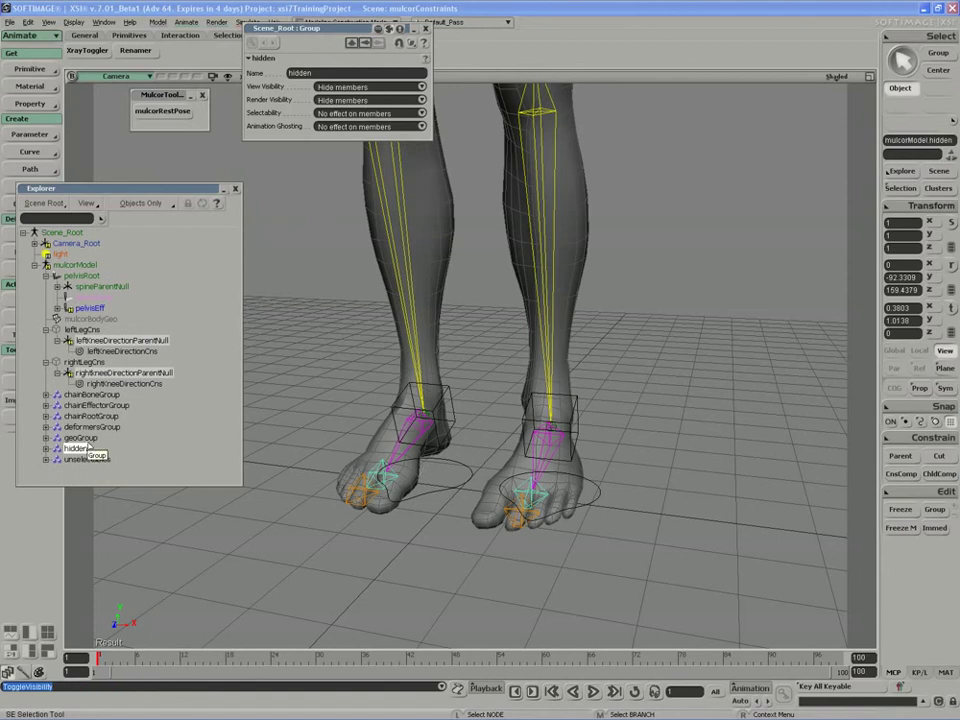
click(305, 324)
key(s)
right_drag(305, 324, 302, 375)
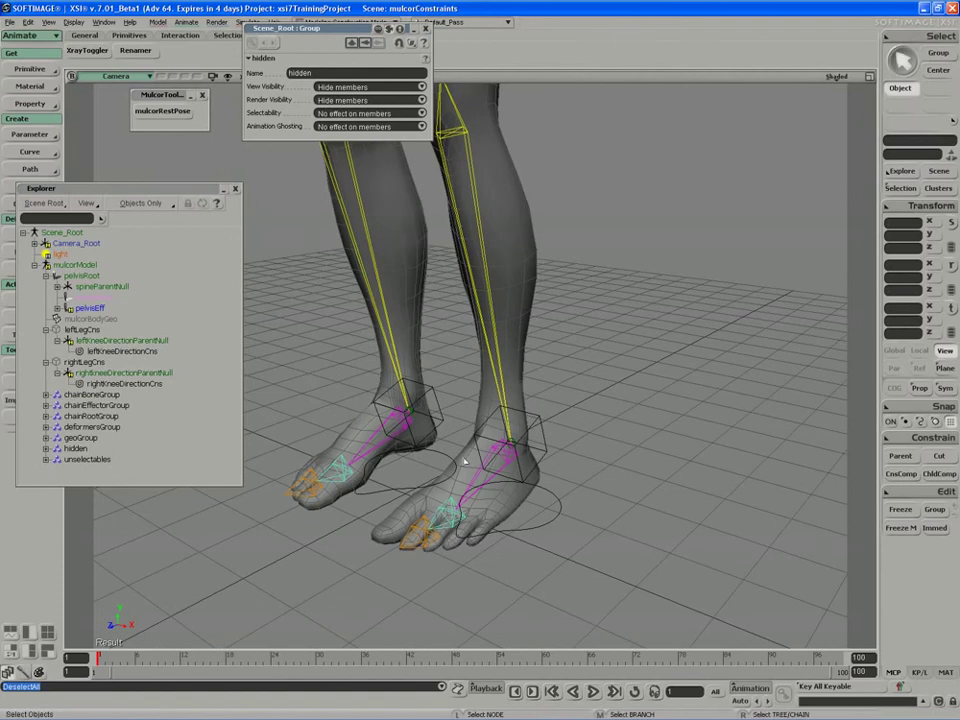
Hide the members of chainRootGroup in view and render
click(92, 406)
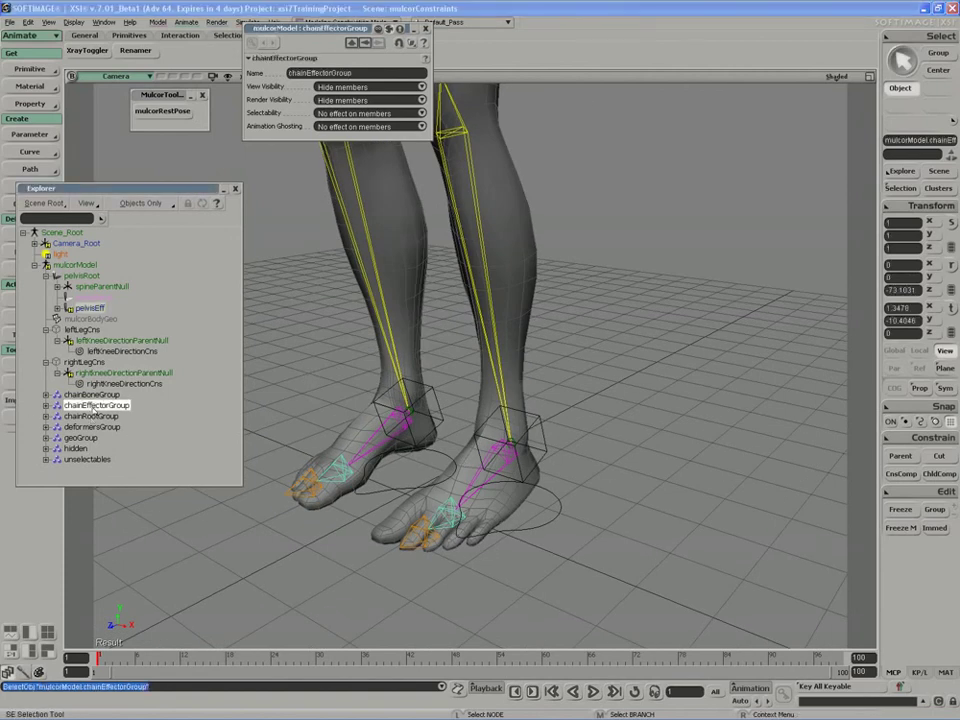
click(92, 416)
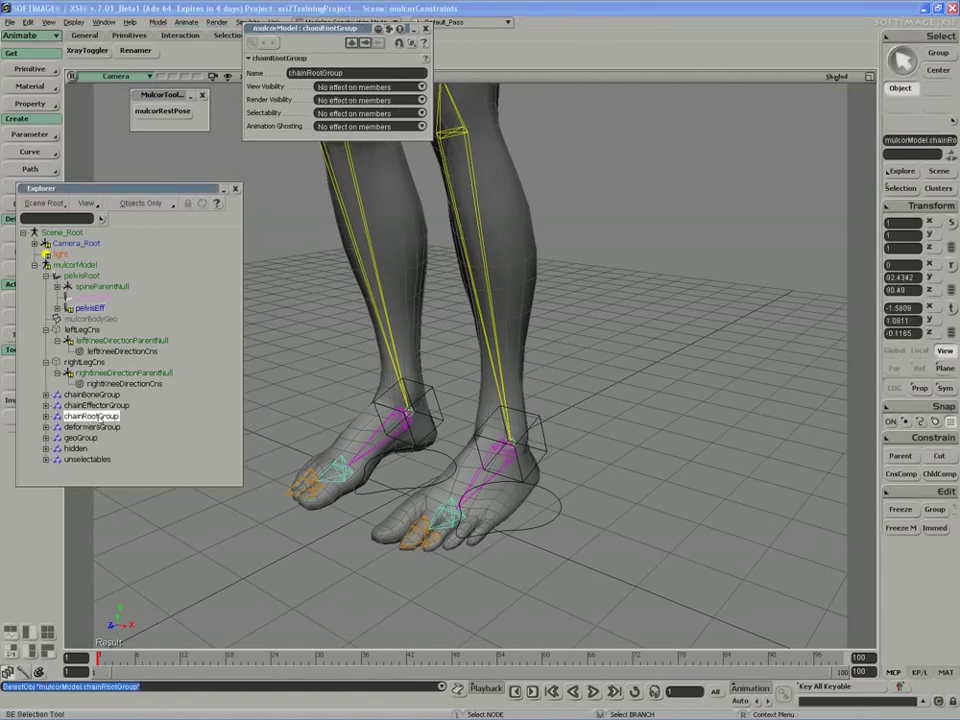
key(h)
Select all visible bones and controls of the full character rig, dismissing the open group properties
scroll(334, 423, down, 4)
key(s)
drag(334, 422, 343, 506)
middle_drag(343, 506, 357, 478)
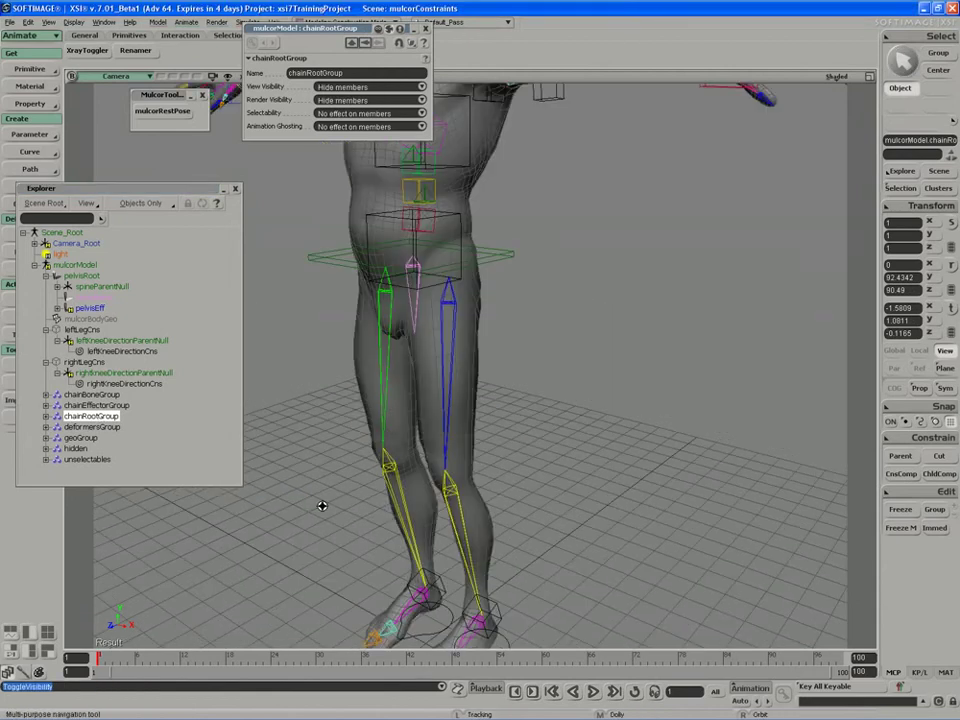
right_drag(356, 479, 396, 483)
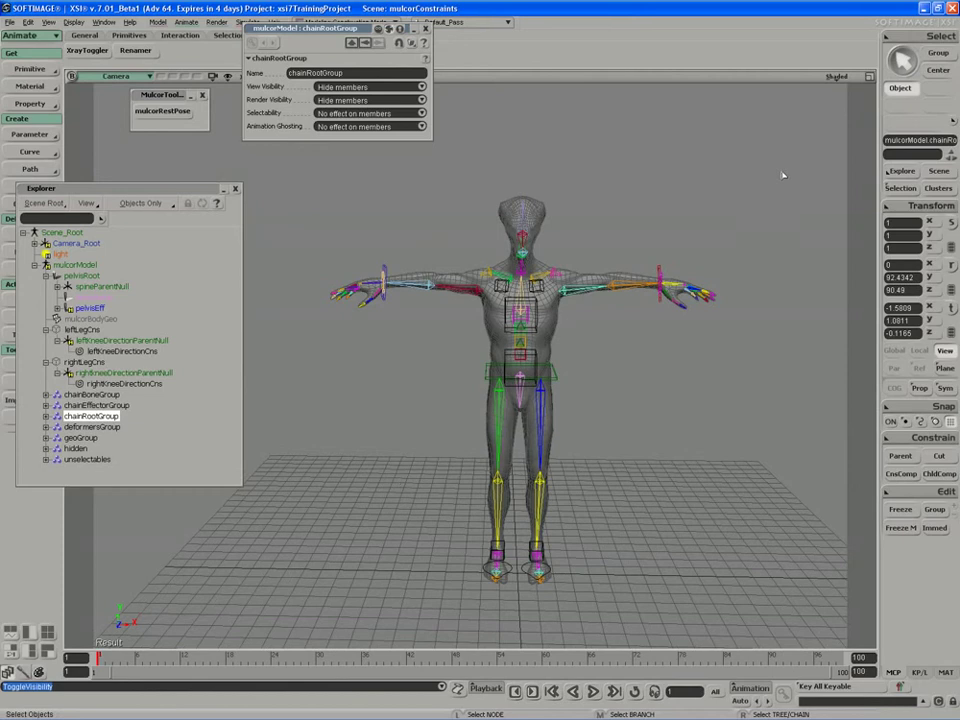
drag(765, 163, 297, 632)
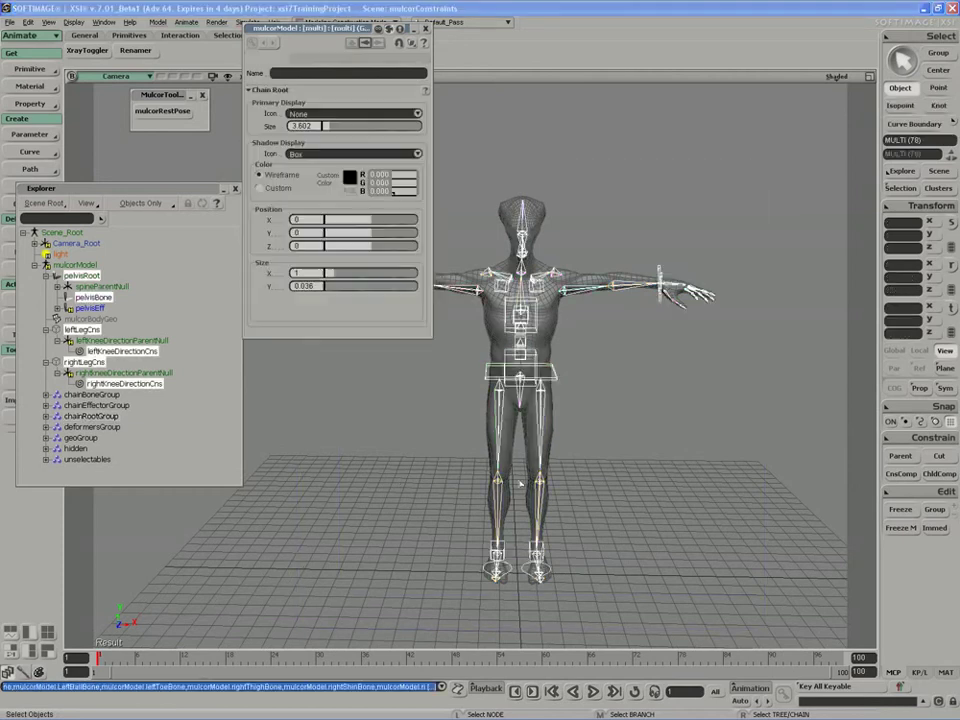
click(417, 37)
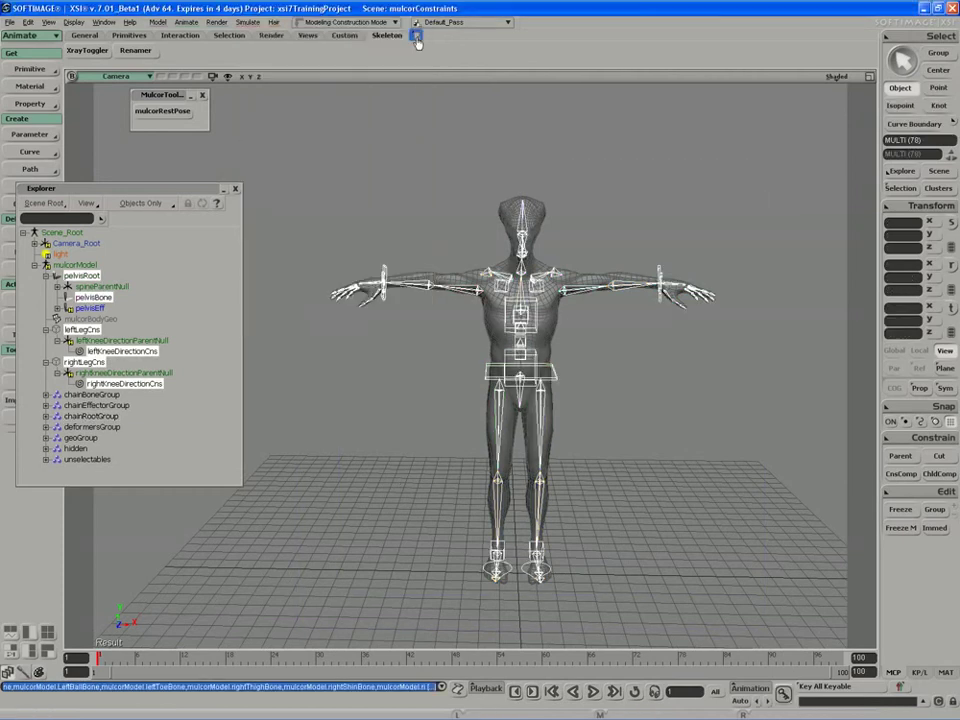
Show all nodes plus animatable parameters in the Explorer and expand mulcorModel's Mixer down to its stored animation sources
drag(205, 188, 264, 168)
click(196, 184)
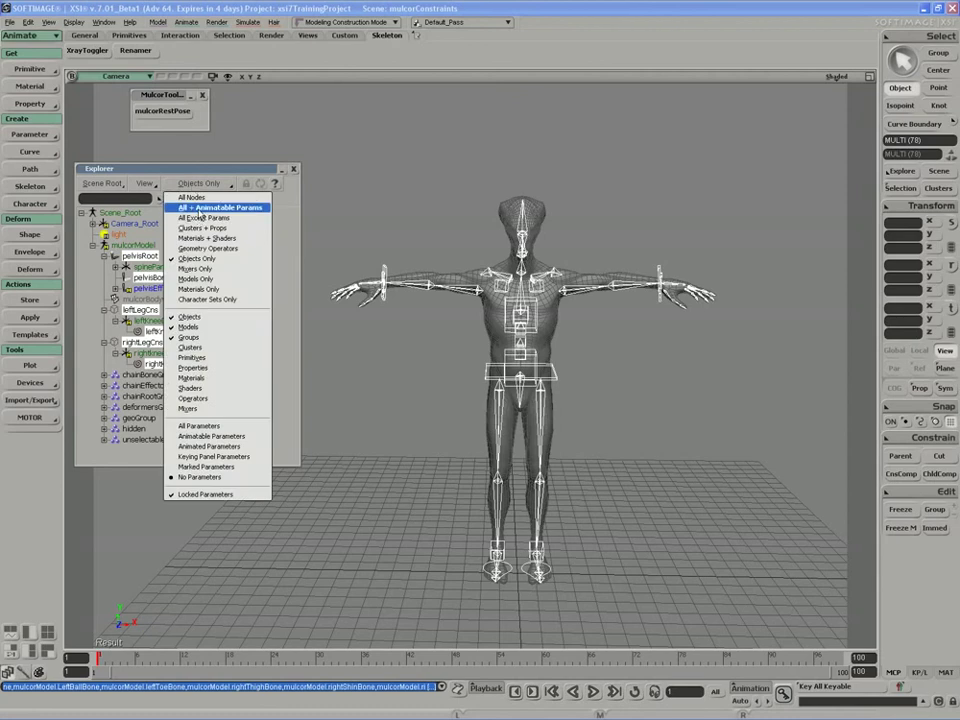
click(215, 207)
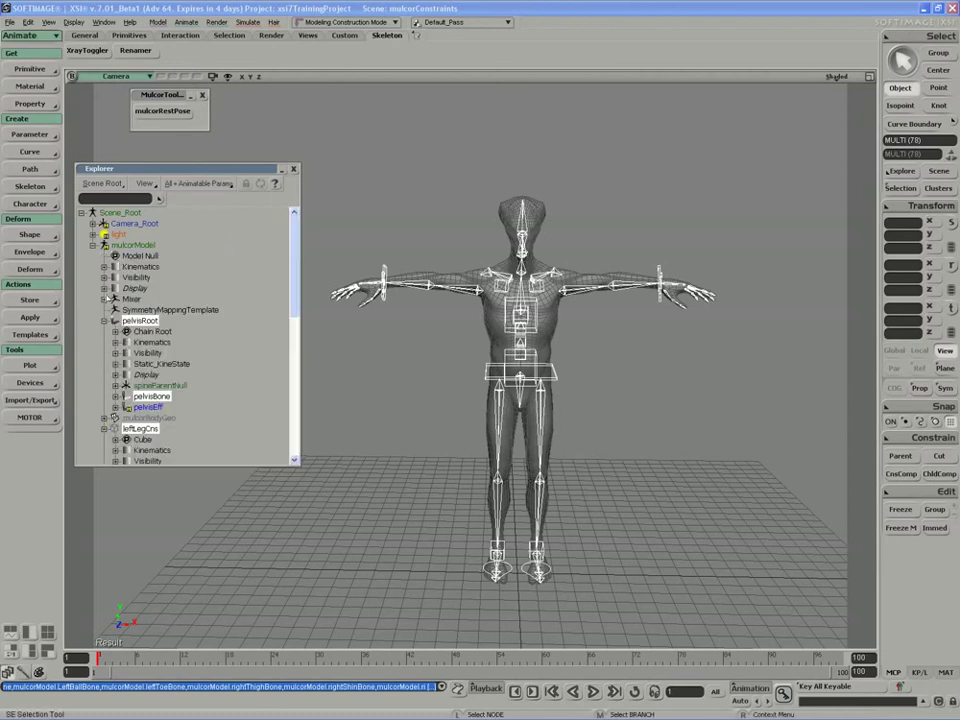
click(104, 299)
click(126, 320)
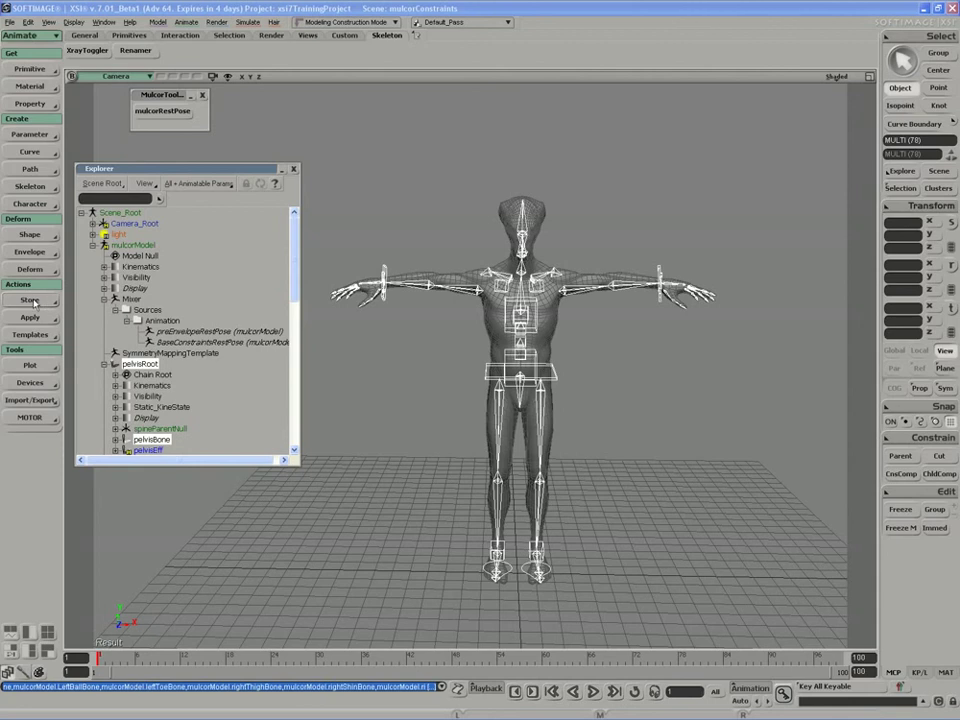
Store the selected rig elements' current keyable pose as an action named restPose
click(31, 300)
click(103, 323)
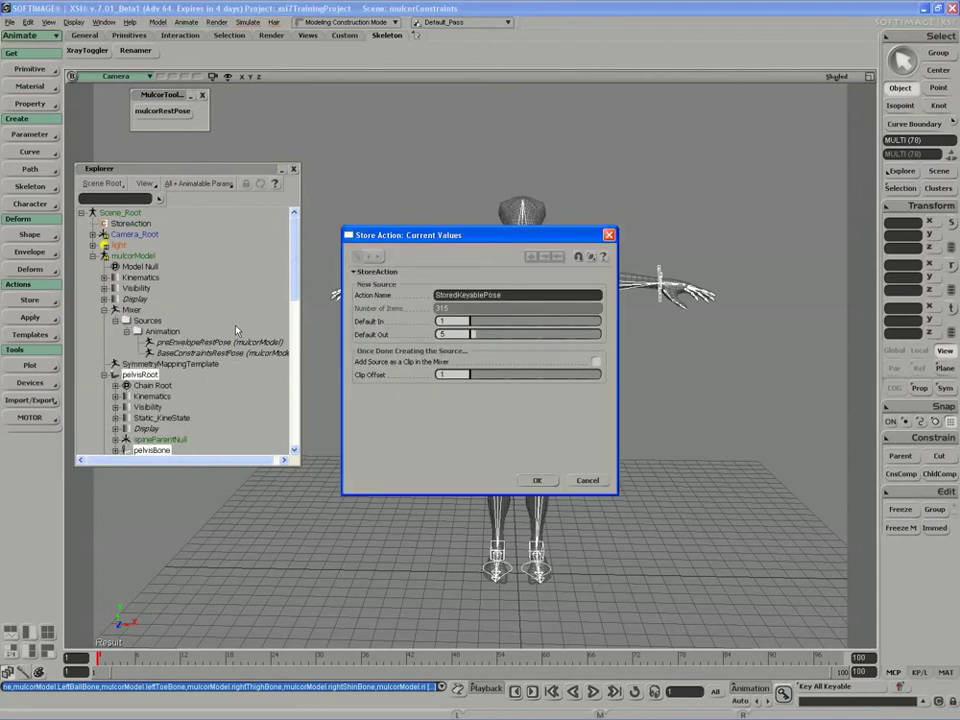
double_click(498, 295)
text(restPose)
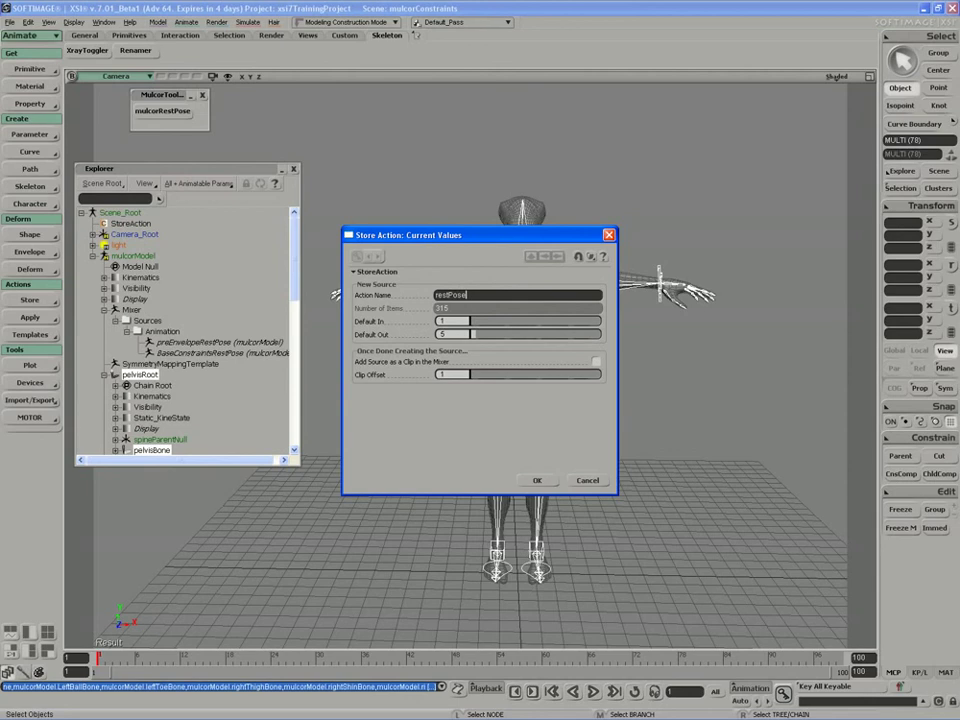
key(Return)
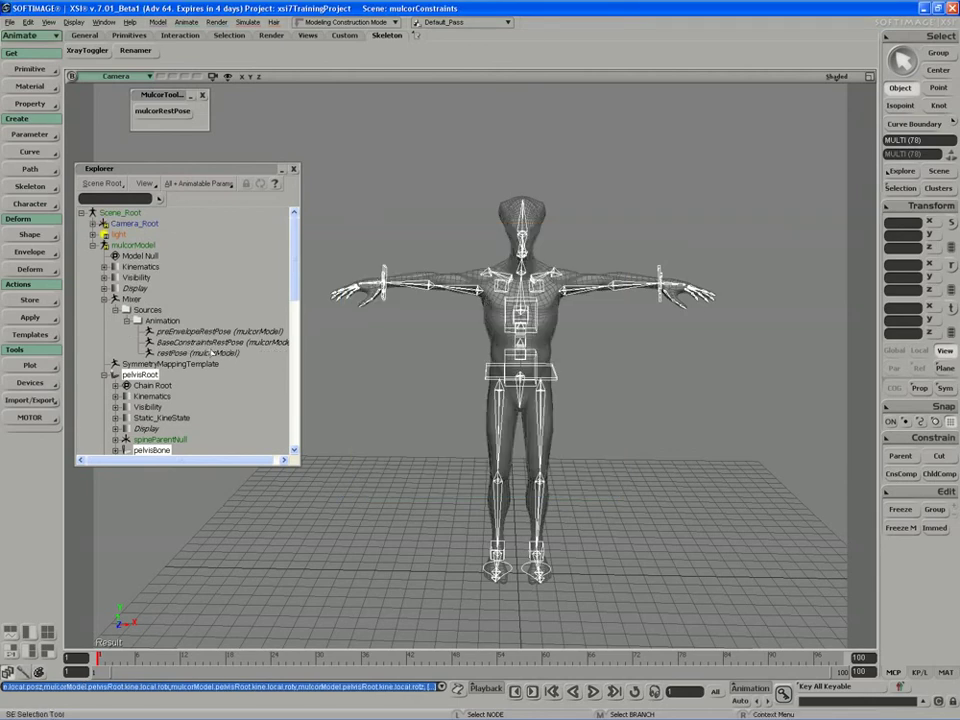
Edit the mulcorRestPose button's script so it applies the action mulcorModel.Mixer.restPose
click(140, 245)
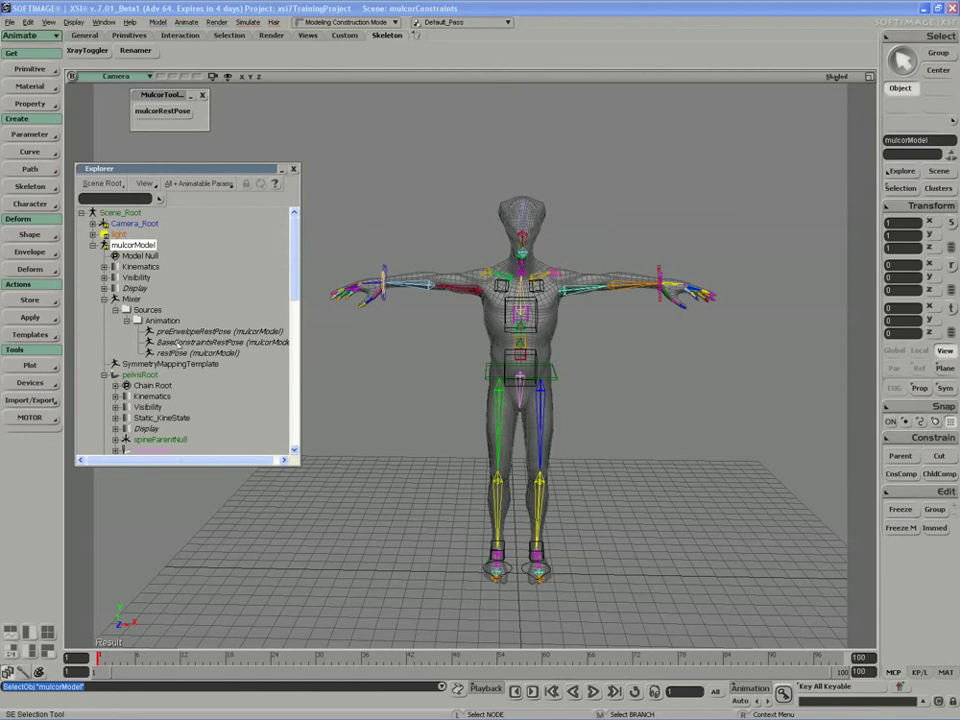
right_click(151, 114)
click(180, 134)
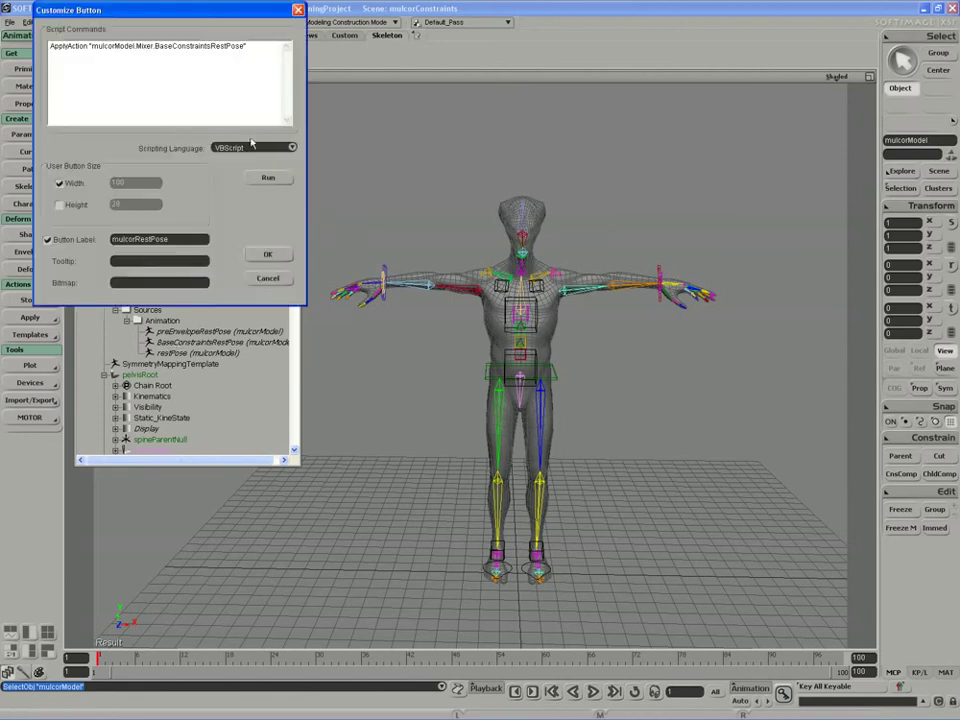
key(ctrl+a)
drag(155, 46, 216, 46)
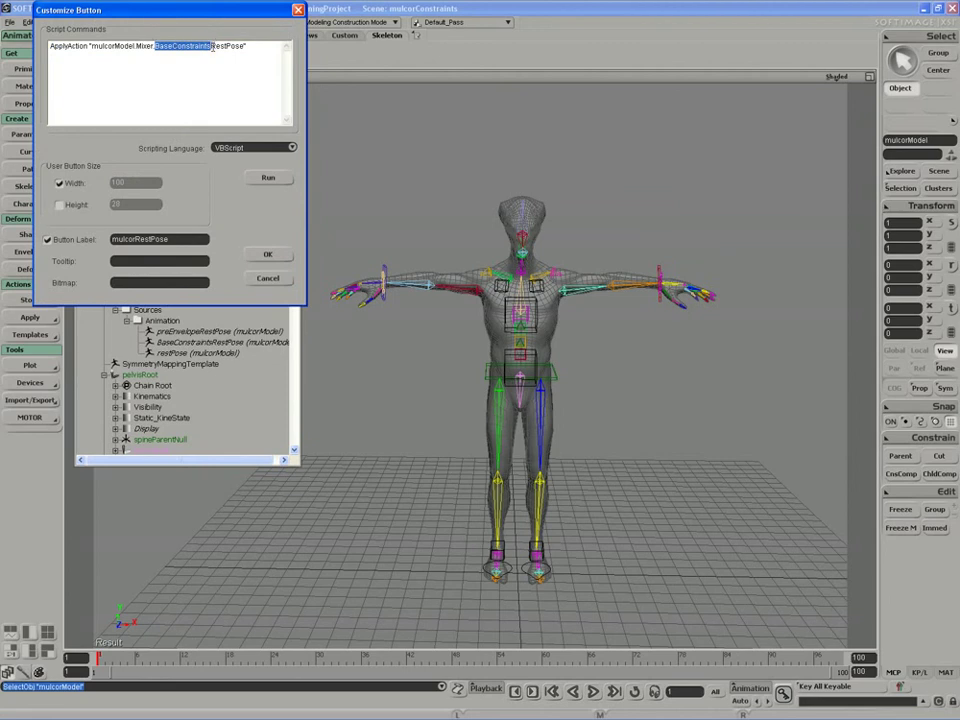
key(Delete)
text(r)
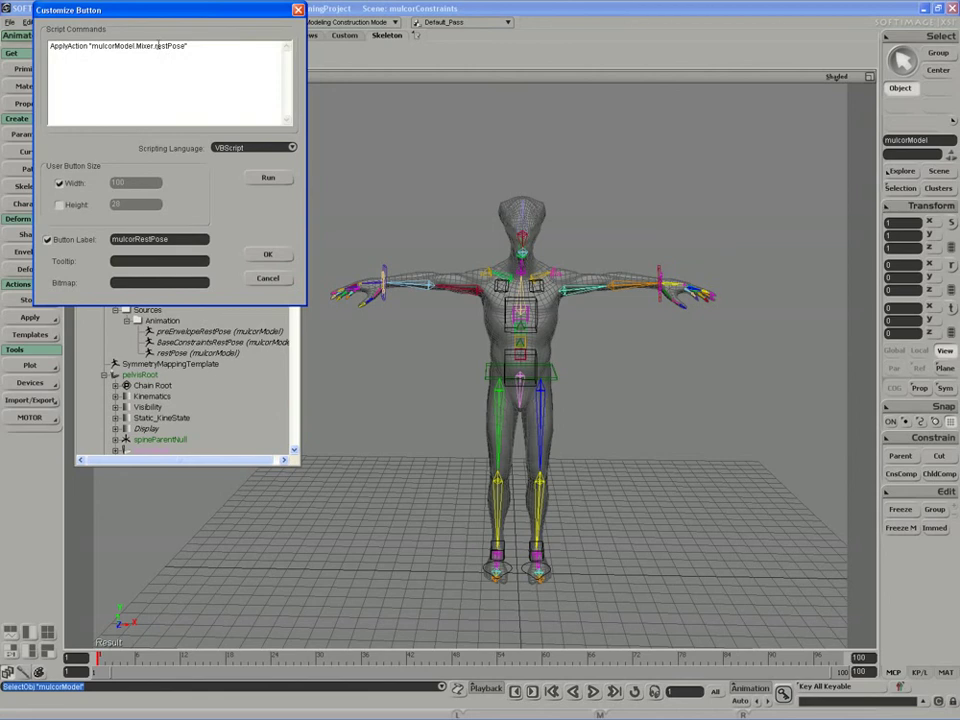
click(265, 254)
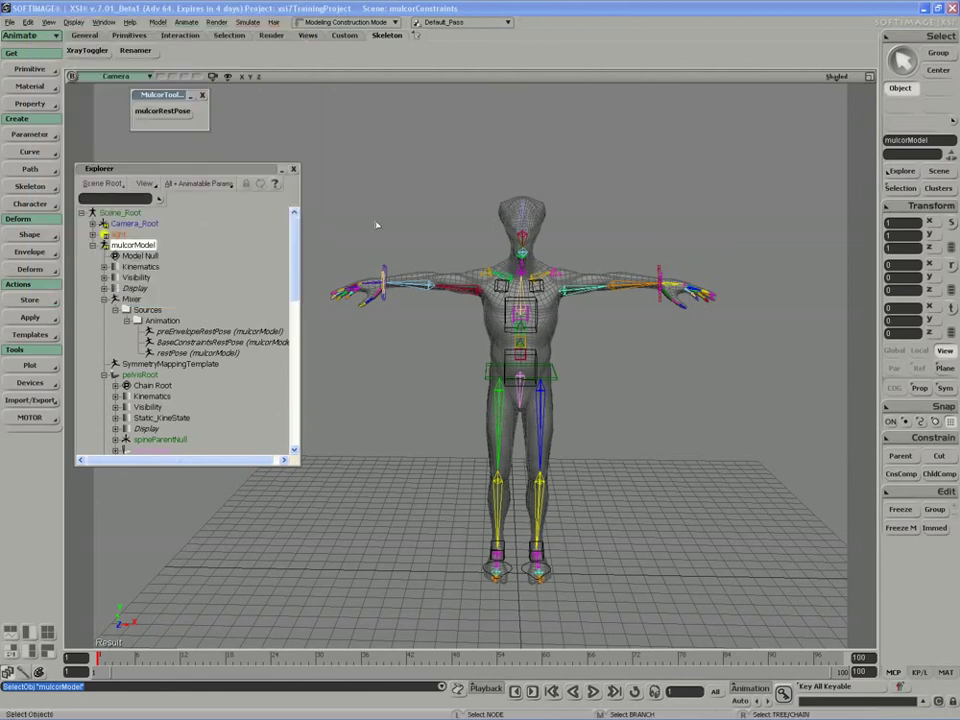
Lower the right arm beside the hip with its wrist control, and move rightElbowCns outward from the shoulder
click(384, 270)
key(v)
drag(383, 277, 474, 387)
key(space)
right_drag(462, 298, 484, 311)
click(493, 298)
click(502, 287)
key(v)
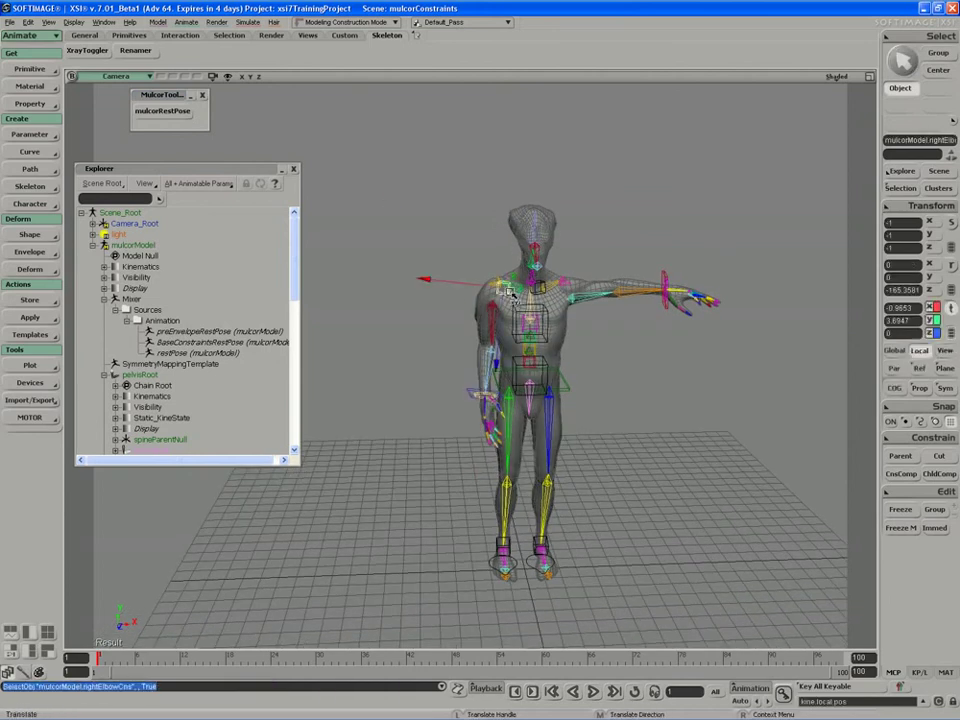
drag(502, 287, 435, 272)
key(space)
Lower the left arm beside the hip with leftArmEff, and move the left elbow control outward from the shoulder
click(692, 298)
key(v)
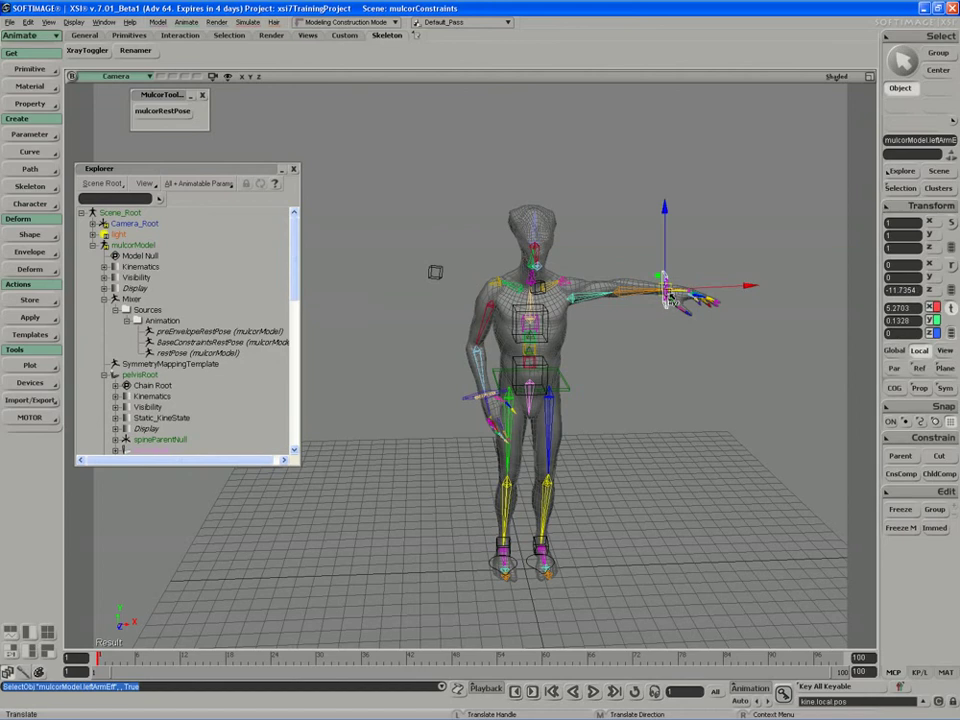
drag(692, 298, 580, 395)
right_drag(580, 393, 573, 369)
key(space)
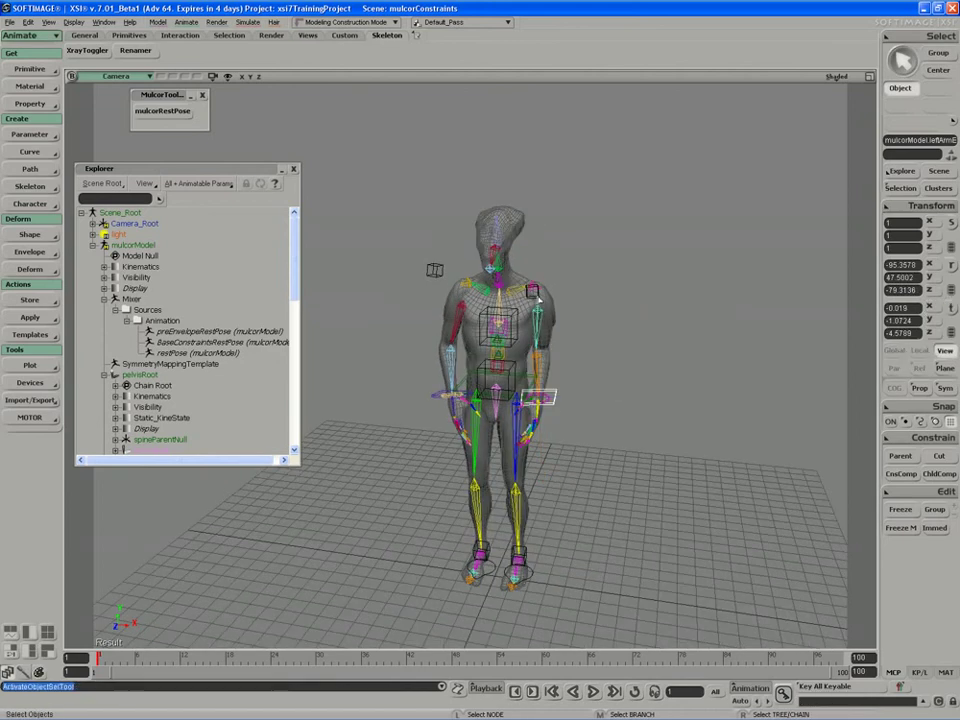
click(534, 291)
key(v)
drag(536, 292, 587, 270)
key(space)
Return the character to its stored rest pose with the mulcorRestPose script and clear the selection
click(173, 114)
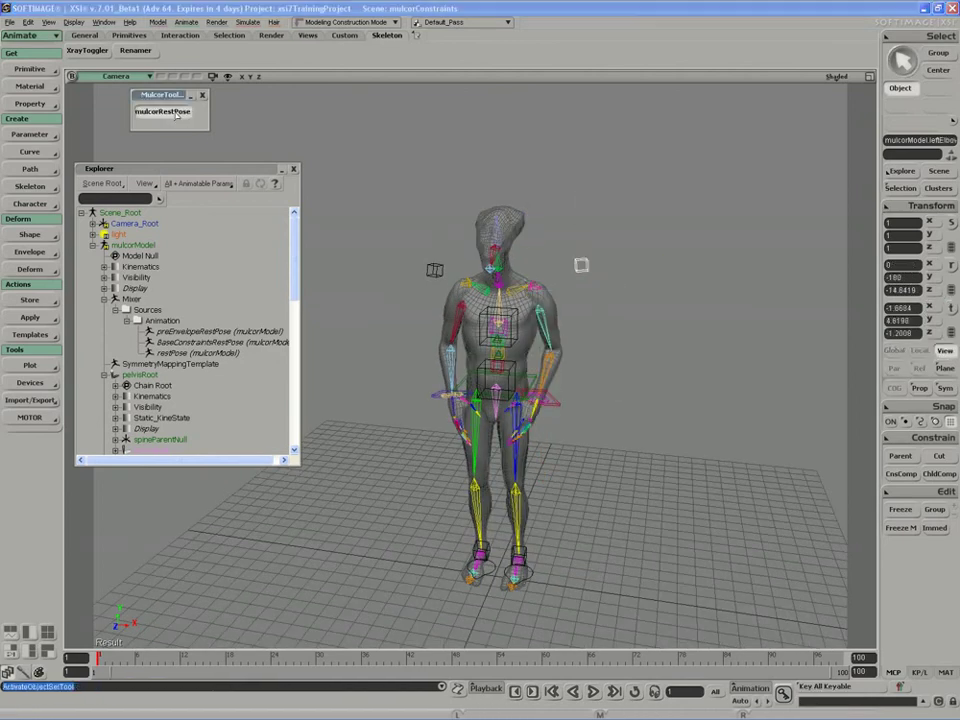
key(s)
right_drag(350, 310, 407, 355)
key(space)
click(416, 360)
key(s)
key(space)
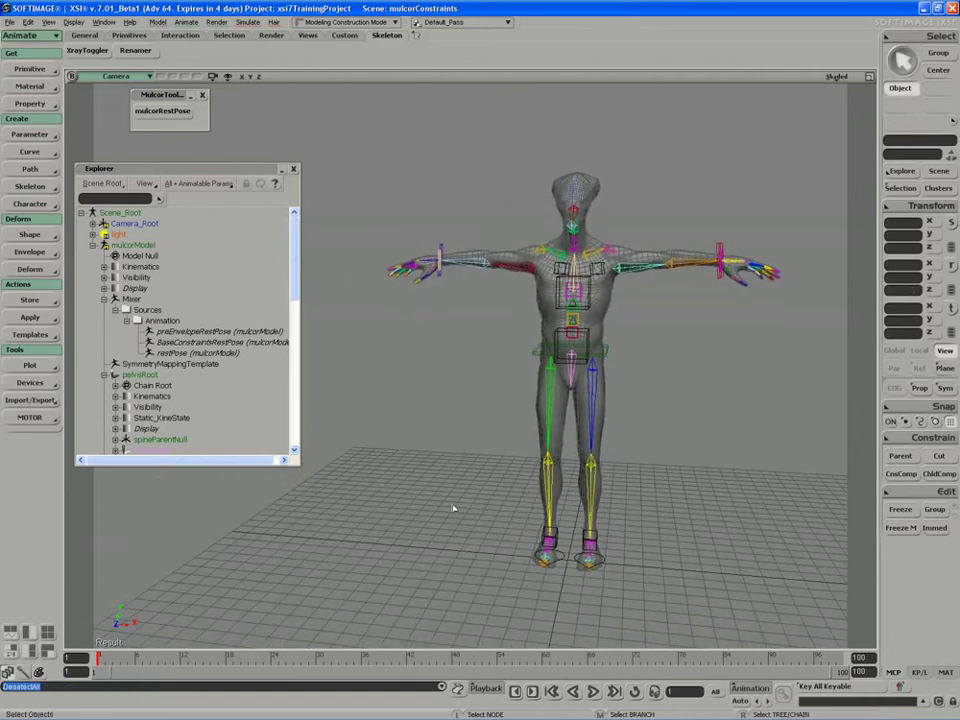
key(s)
drag(459, 481, 455, 483)
key(space)
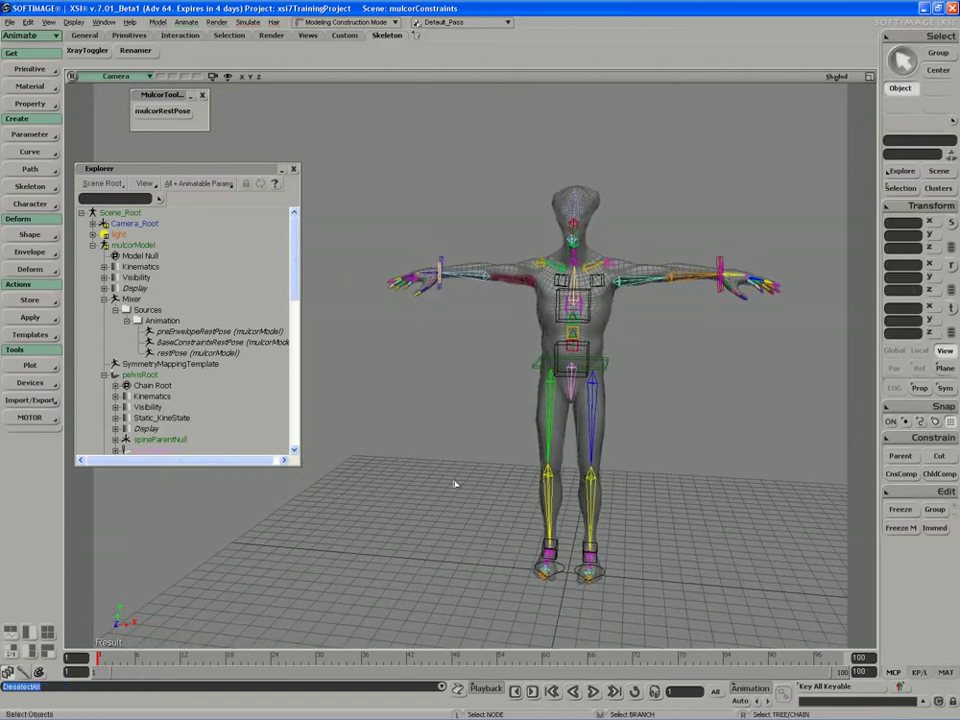
key(s)
drag(467, 313, 458, 306)
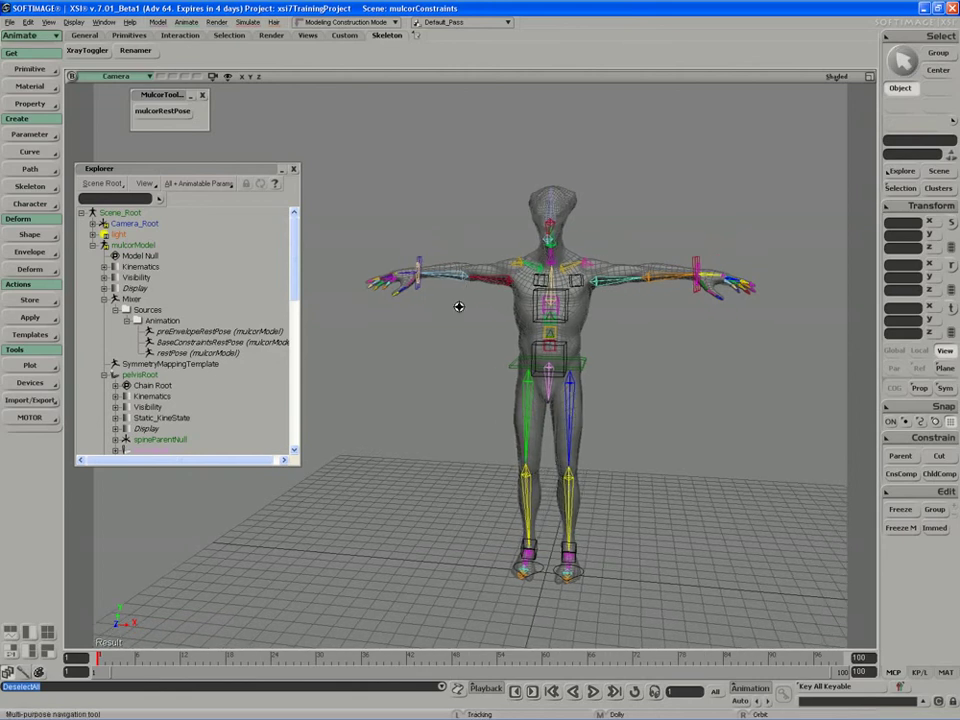
right_drag(459, 307, 452, 309)
key(space)
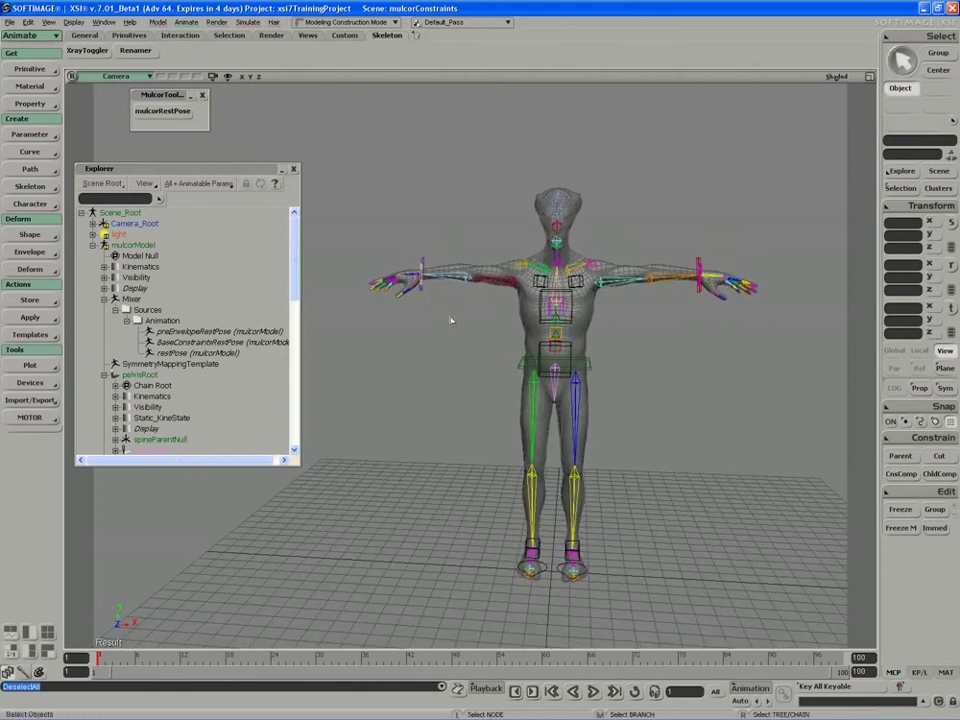
key(s)
drag(463, 322, 449, 322)
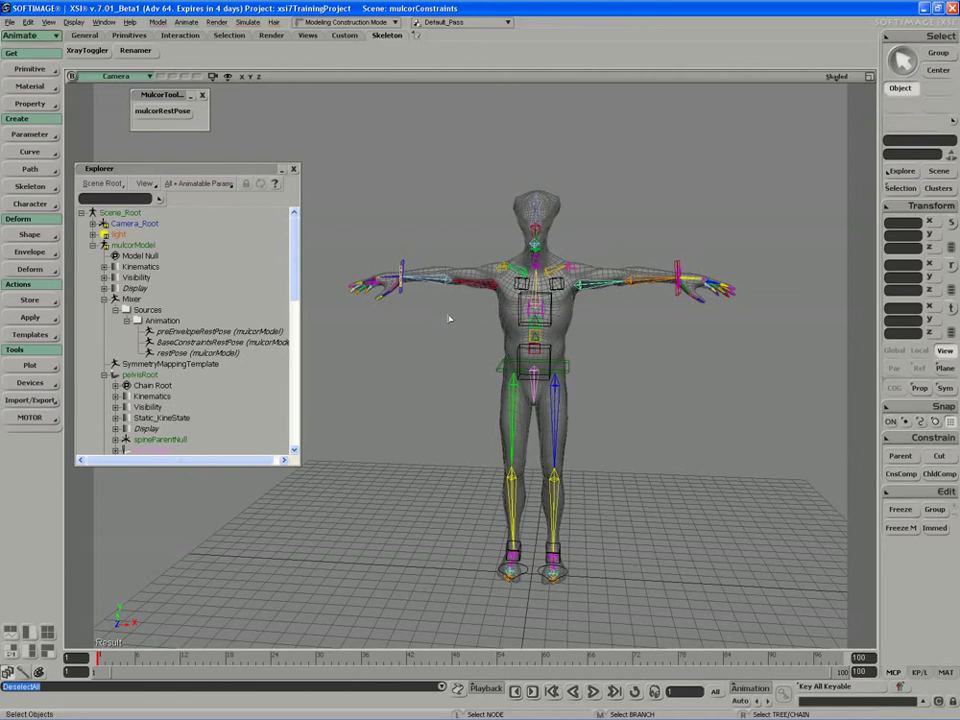